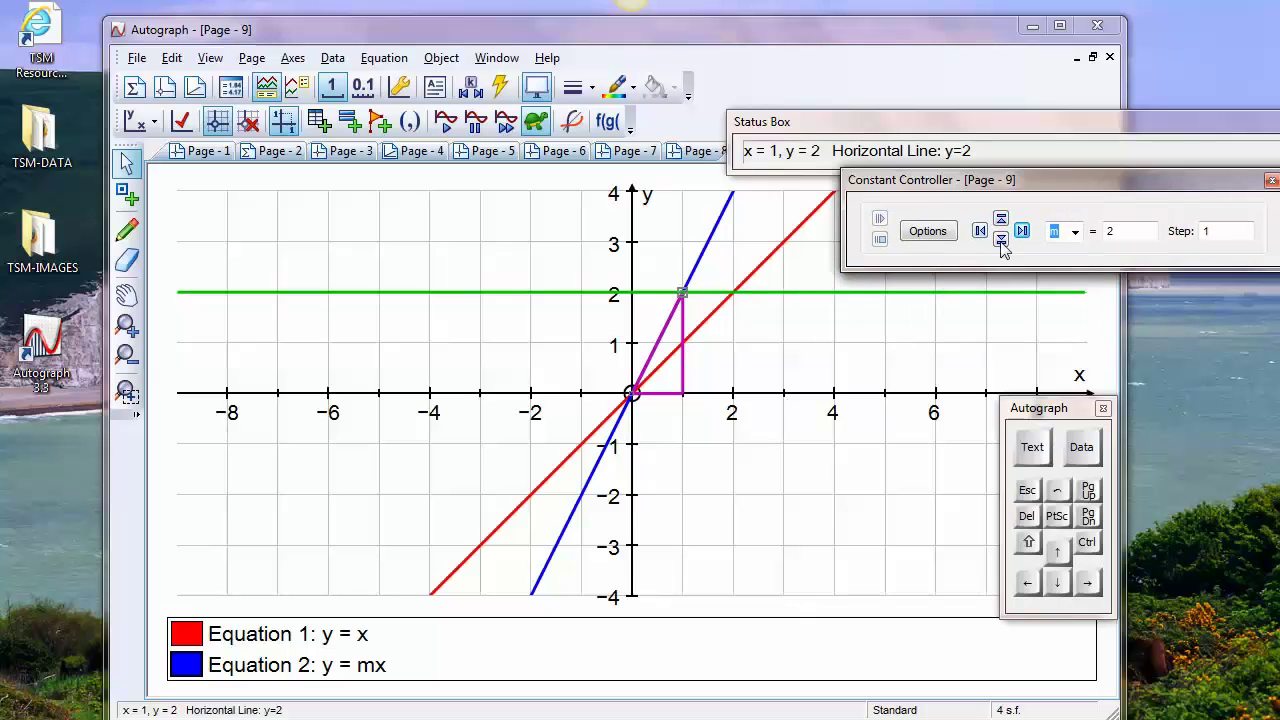
Lower the gradient constant m to −2 in steps of 1
click(1001, 240)
click(1001, 240)
click(1001, 240)
click(1001, 240)
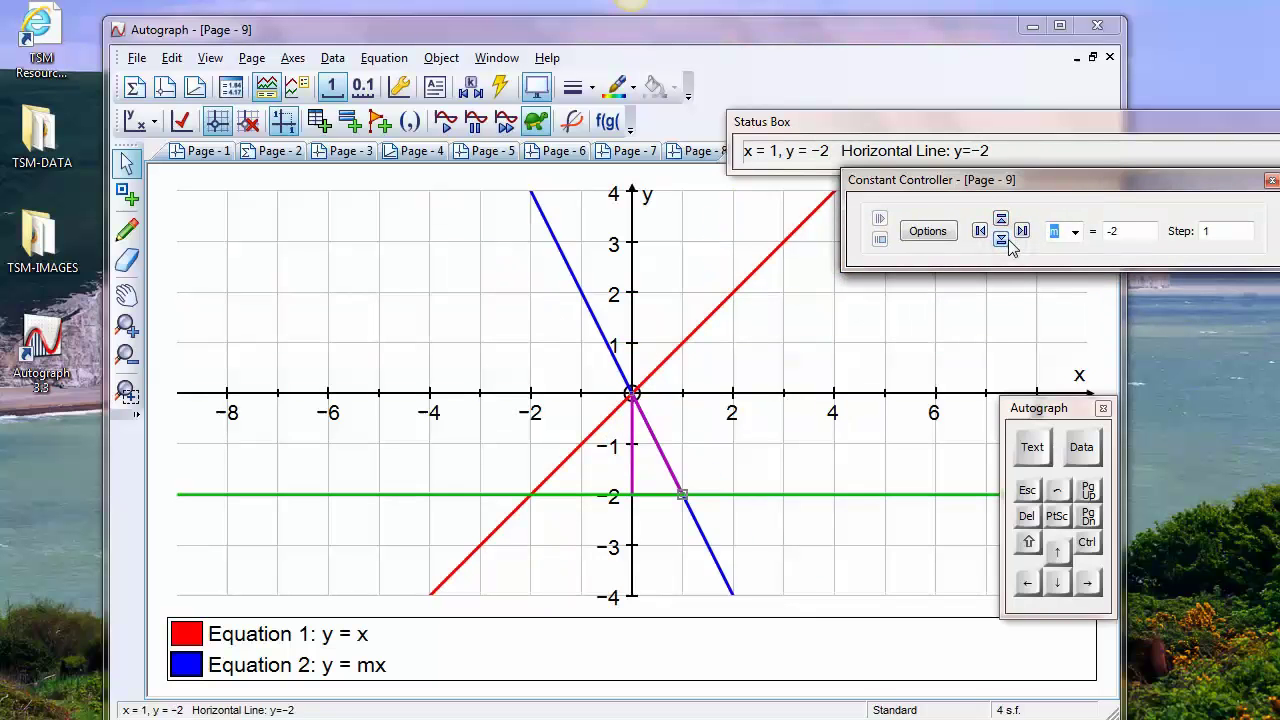
Raise the gradient constant m back up to 2 in steps of 1
click(1001, 220)
click(1001, 220)
click(1001, 220)
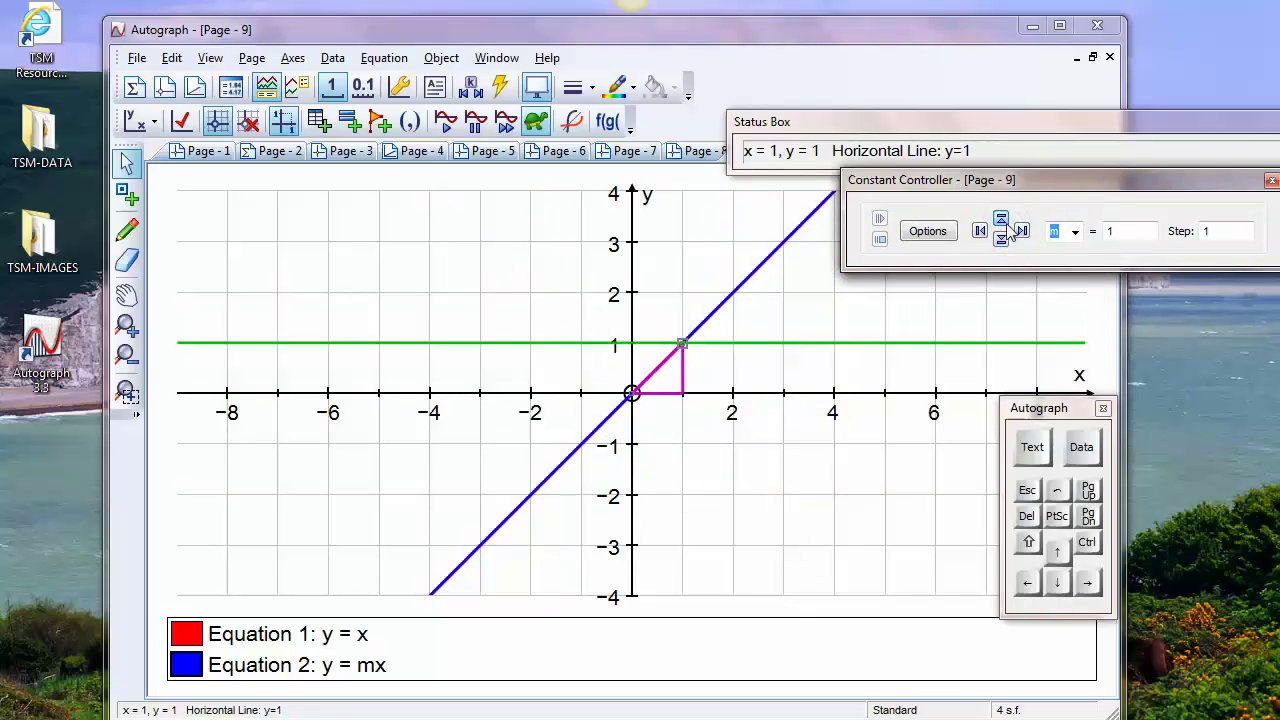
click(1001, 221)
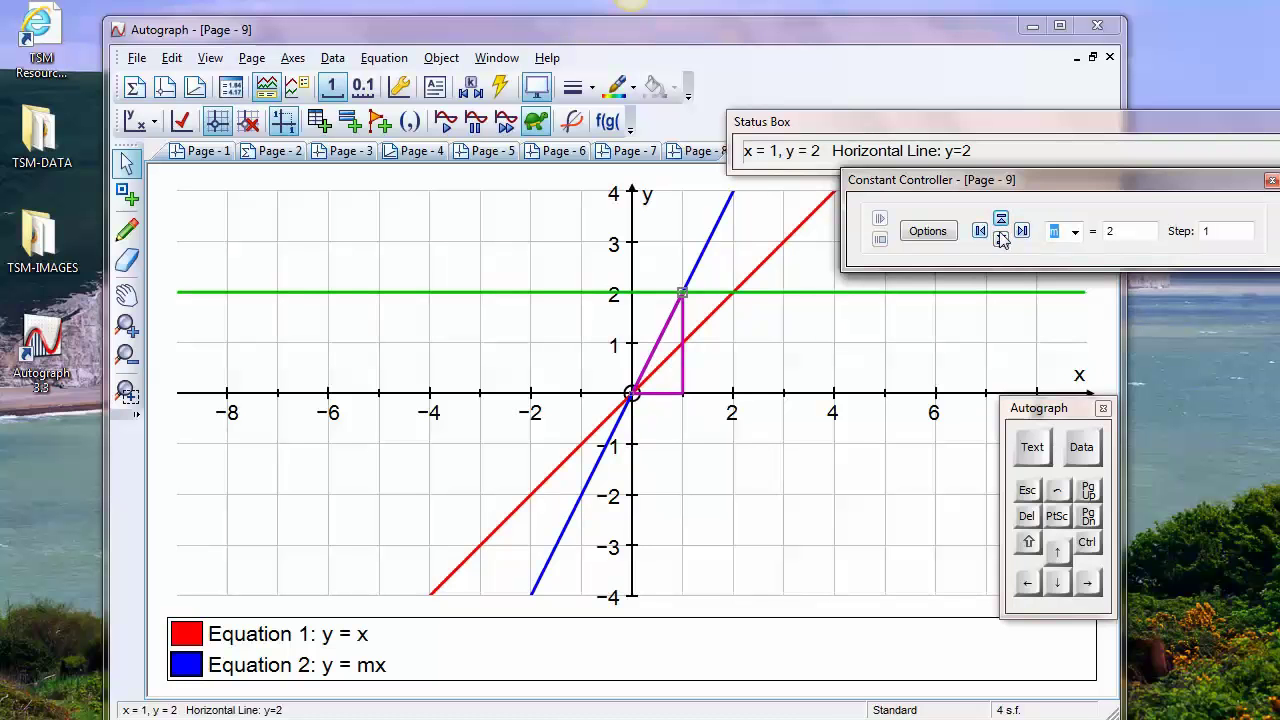
Lower m to 1, reduce the step to 0.1, and keep decreasing m down to −1.8
click(1001, 240)
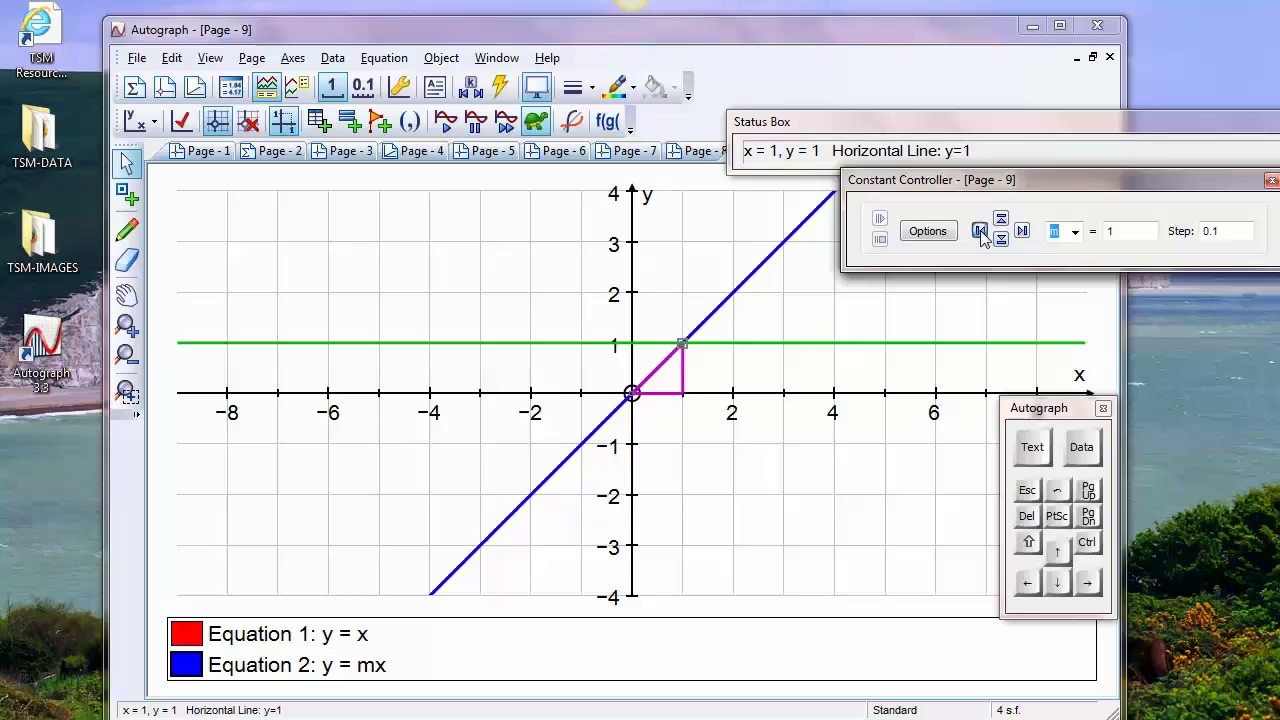
click(1001, 240)
click(1001, 240)
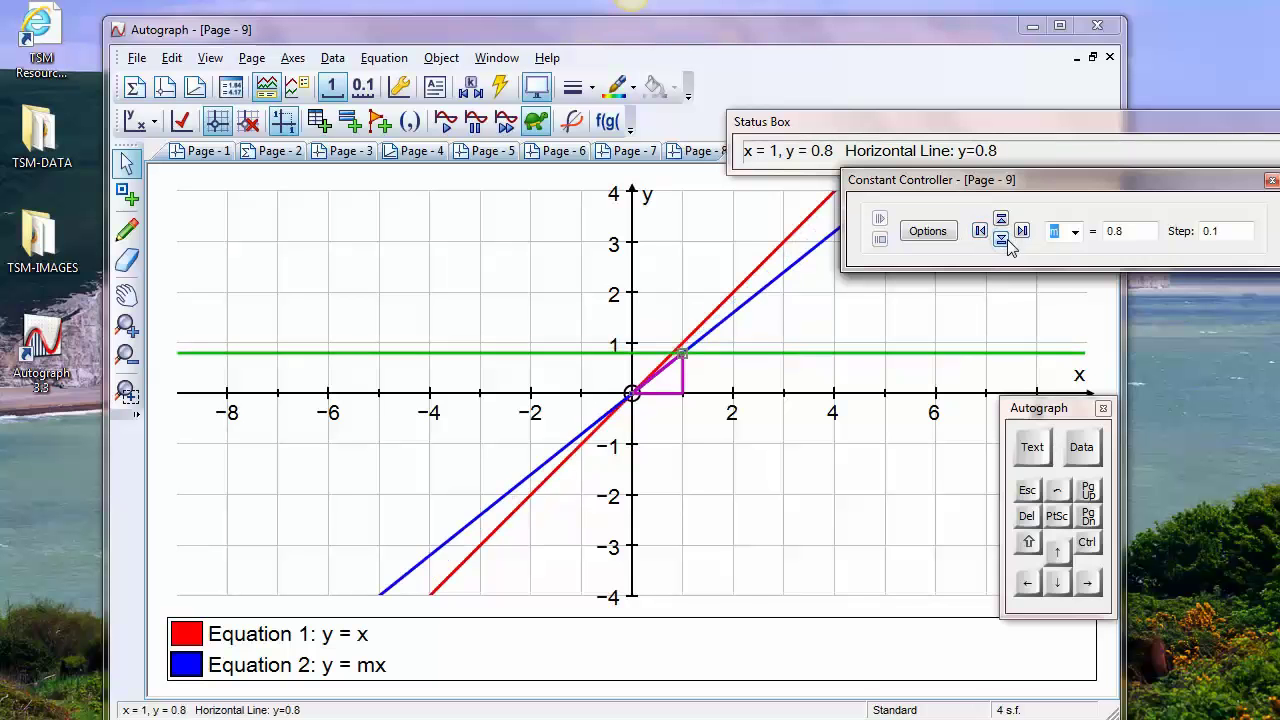
click(1001, 240)
click(1001, 240)
click(1001, 240)
click(1001, 240)
click(1001, 240)
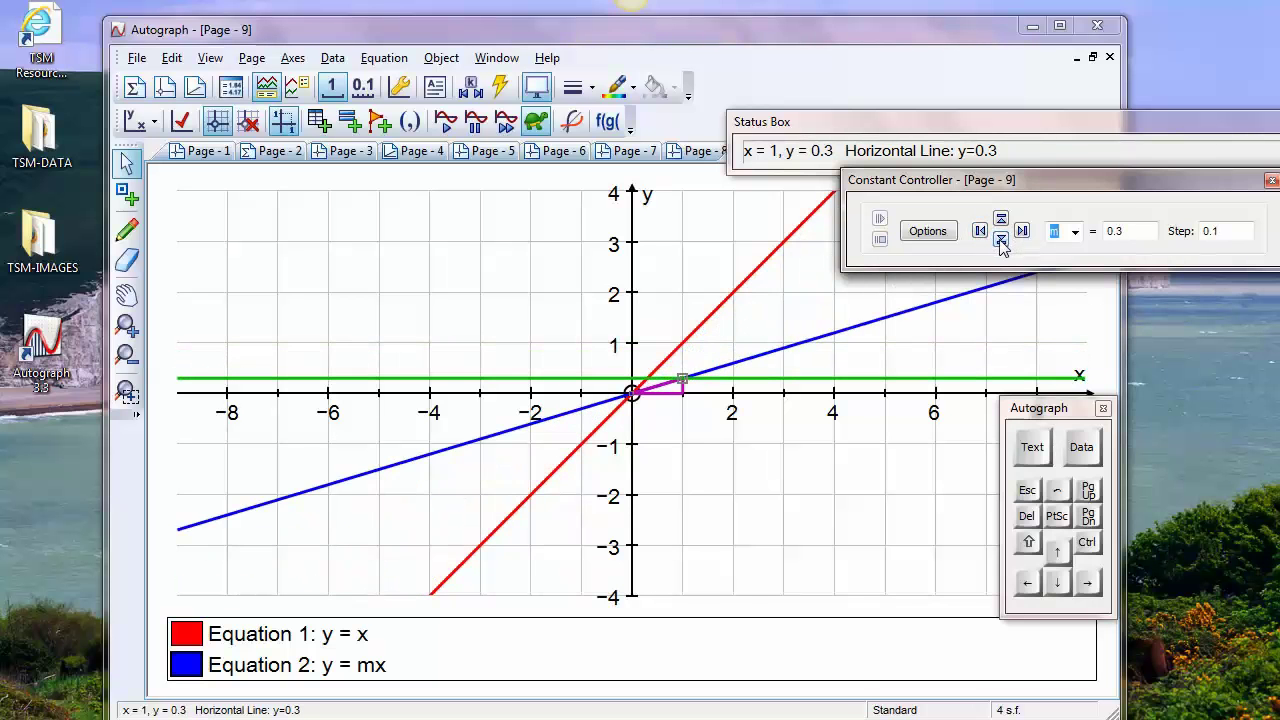
click(1001, 240)
click(1001, 240)
click(1001, 240)
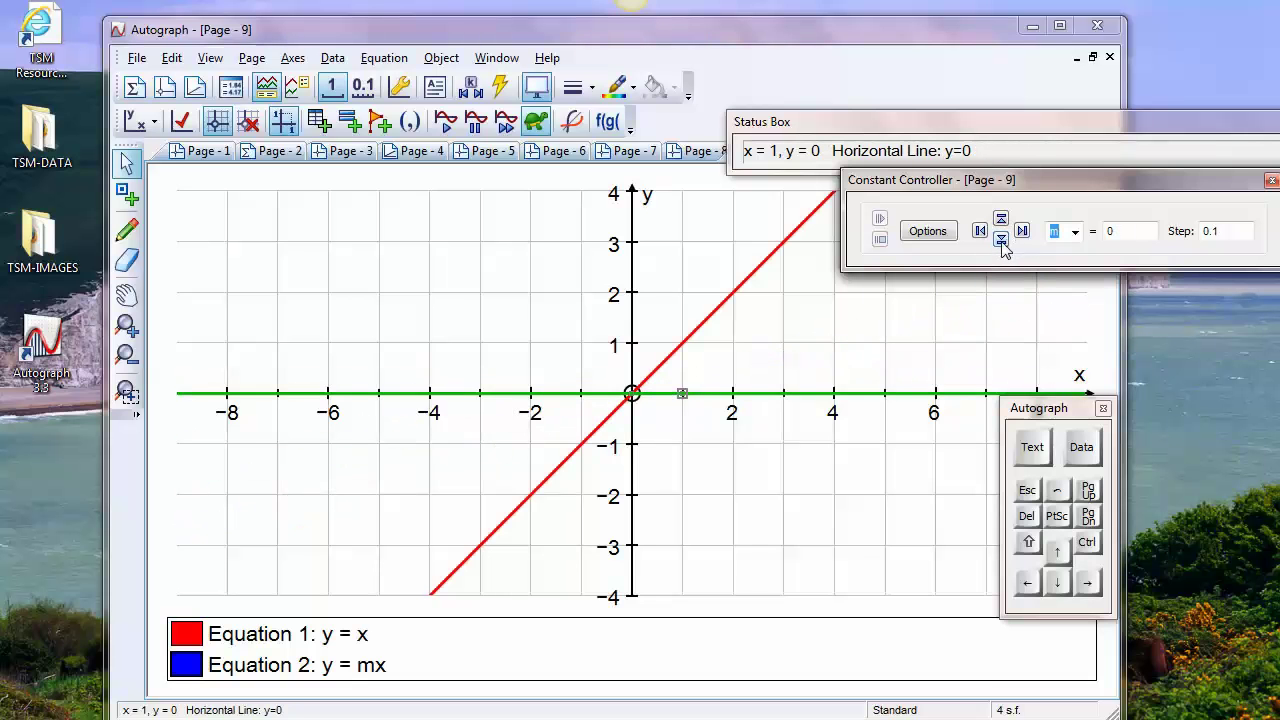
click(1001, 240)
click(1001, 240)
click(1001, 240)
click(1001, 240)
click(1001, 240)
click(1001, 240)
click(1001, 240)
click(1001, 240)
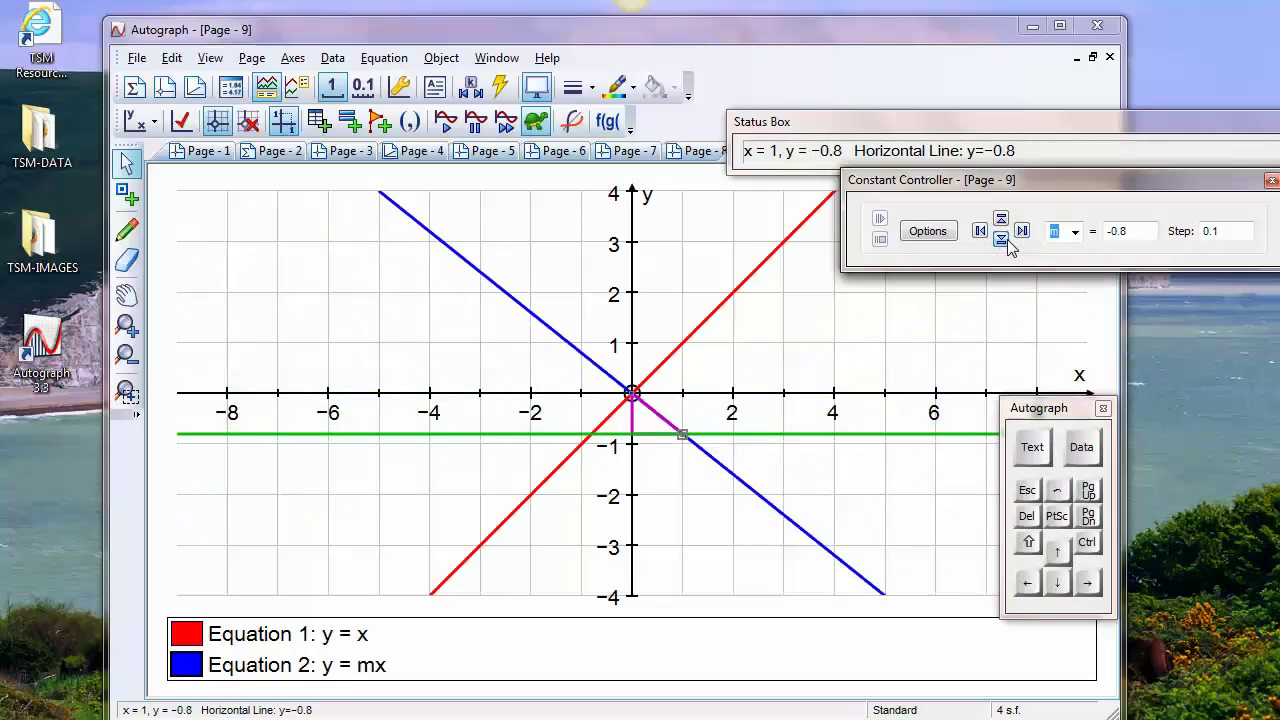
click(1001, 240)
click(1001, 240)
click(1001, 240)
click(1001, 240)
click(1001, 240)
click(1001, 240)
click(1001, 240)
click(1001, 240)
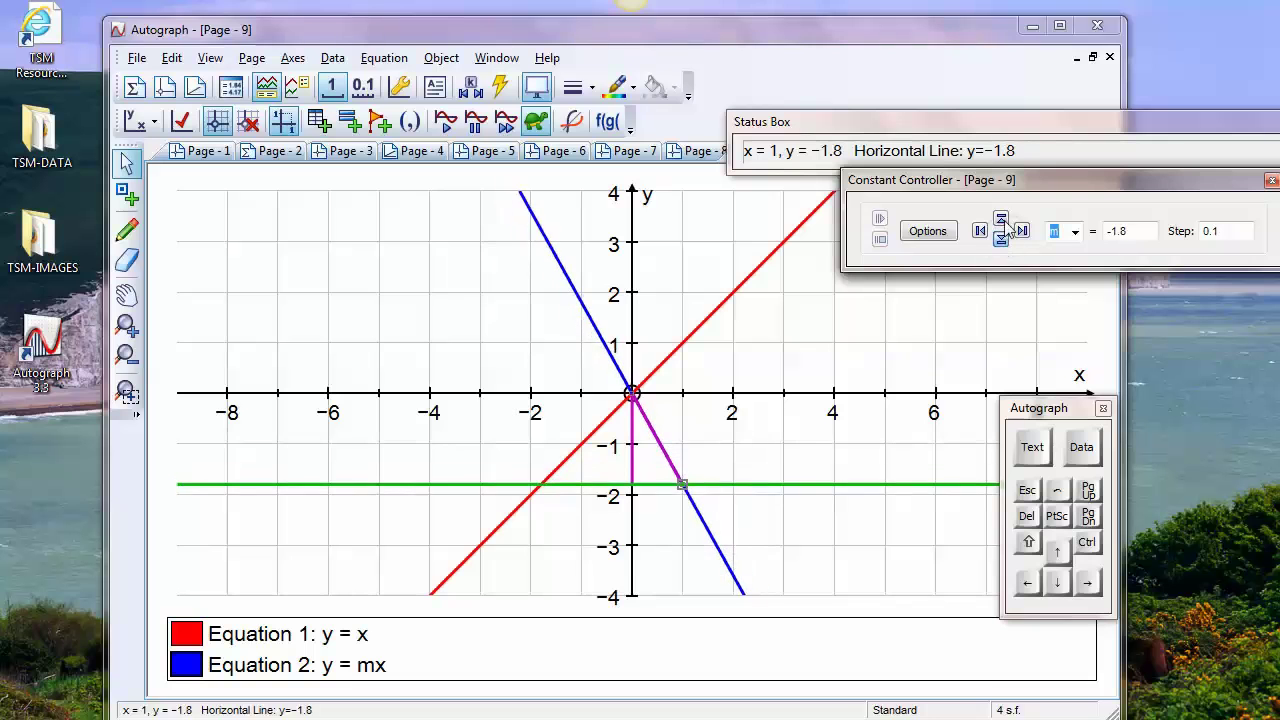
Raise m to 2.1 in steps of 0.1 and bring it back down to 1.9
click(1001, 220)
click(1001, 220)
click(1001, 220)
click(1001, 220)
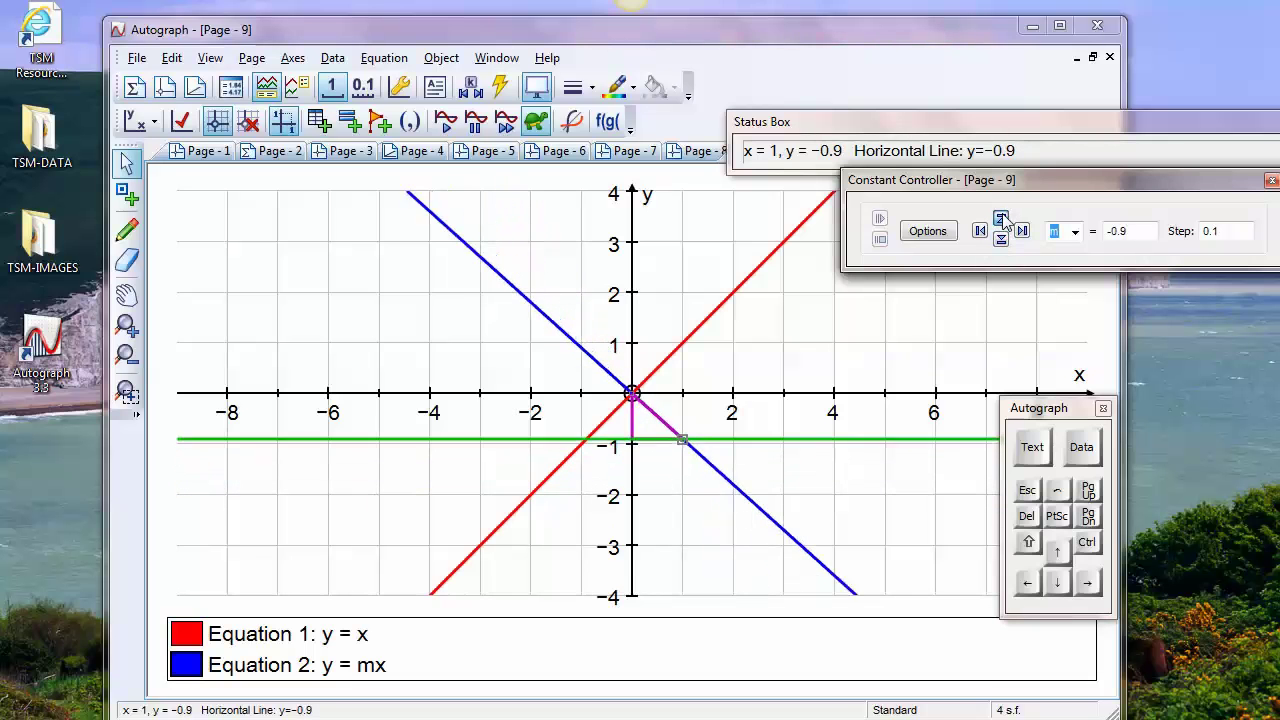
click(1001, 220)
click(1001, 220)
click(1001, 220)
click(1001, 220)
click(1001, 220)
click(1001, 220)
click(1001, 220)
click(1001, 220)
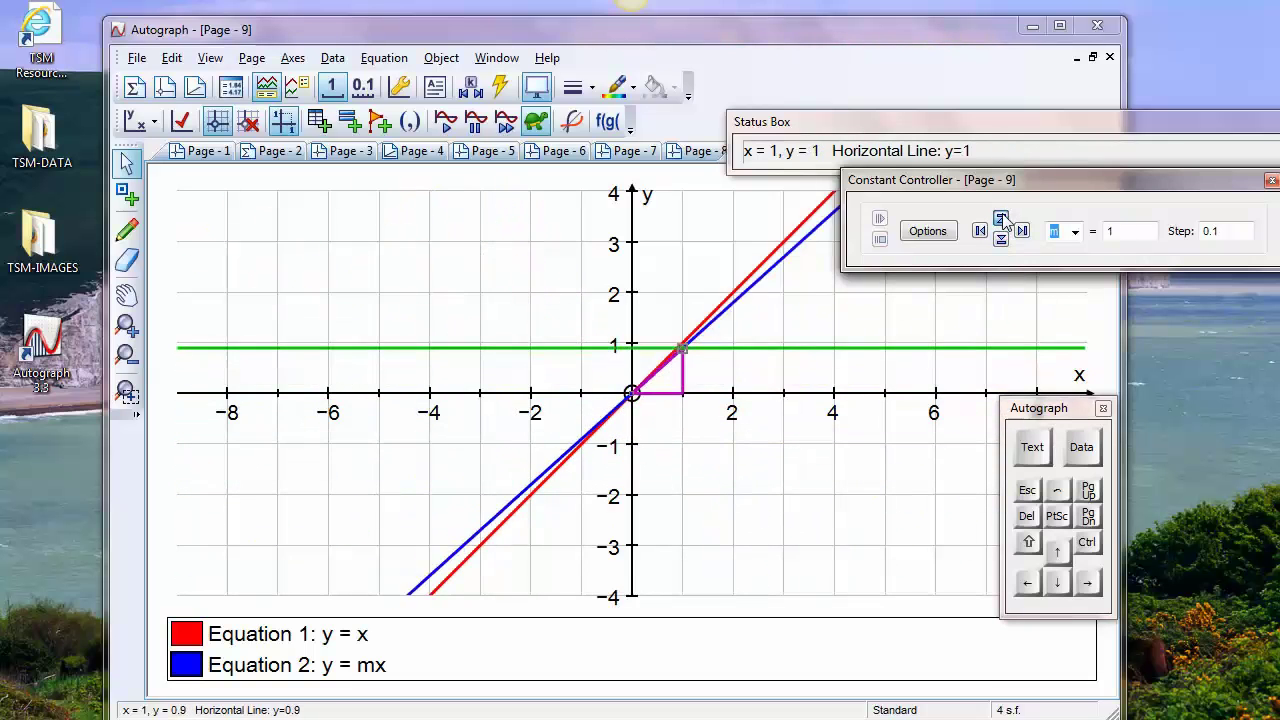
click(1001, 220)
click(1001, 220)
click(1001, 220)
click(1001, 220)
click(1001, 220)
click(1001, 220)
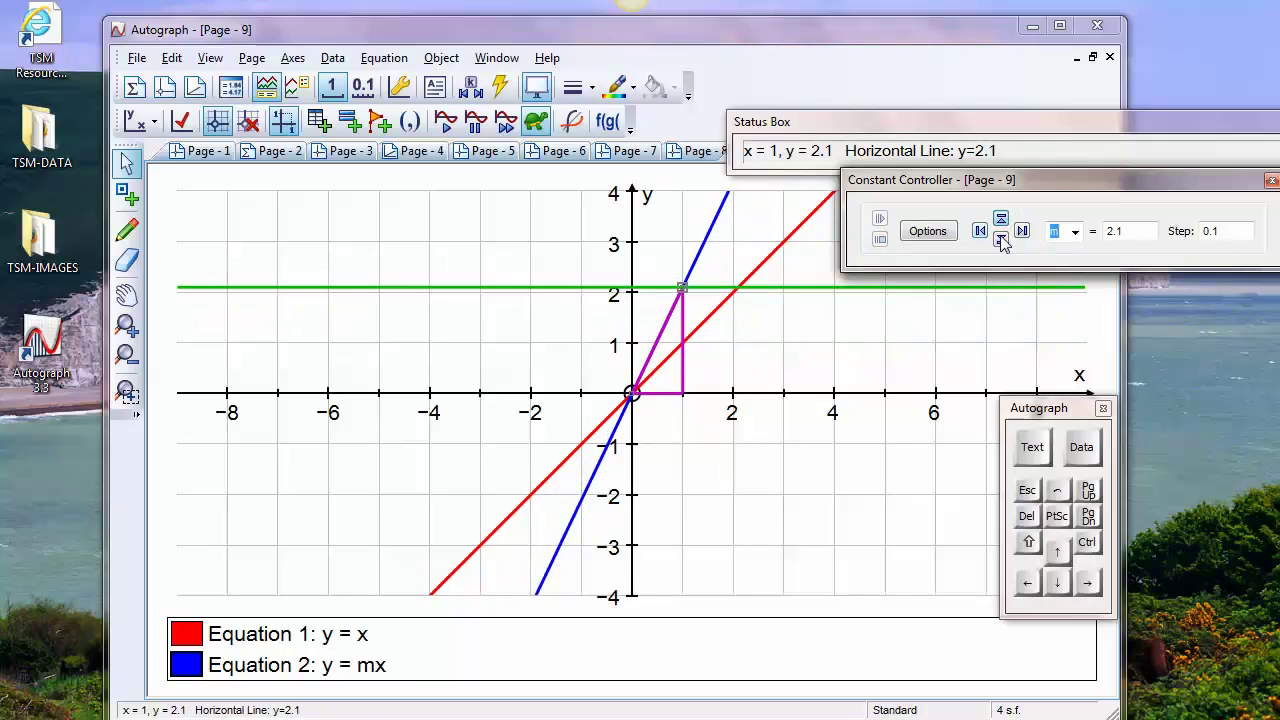
click(1001, 240)
click(1001, 240)
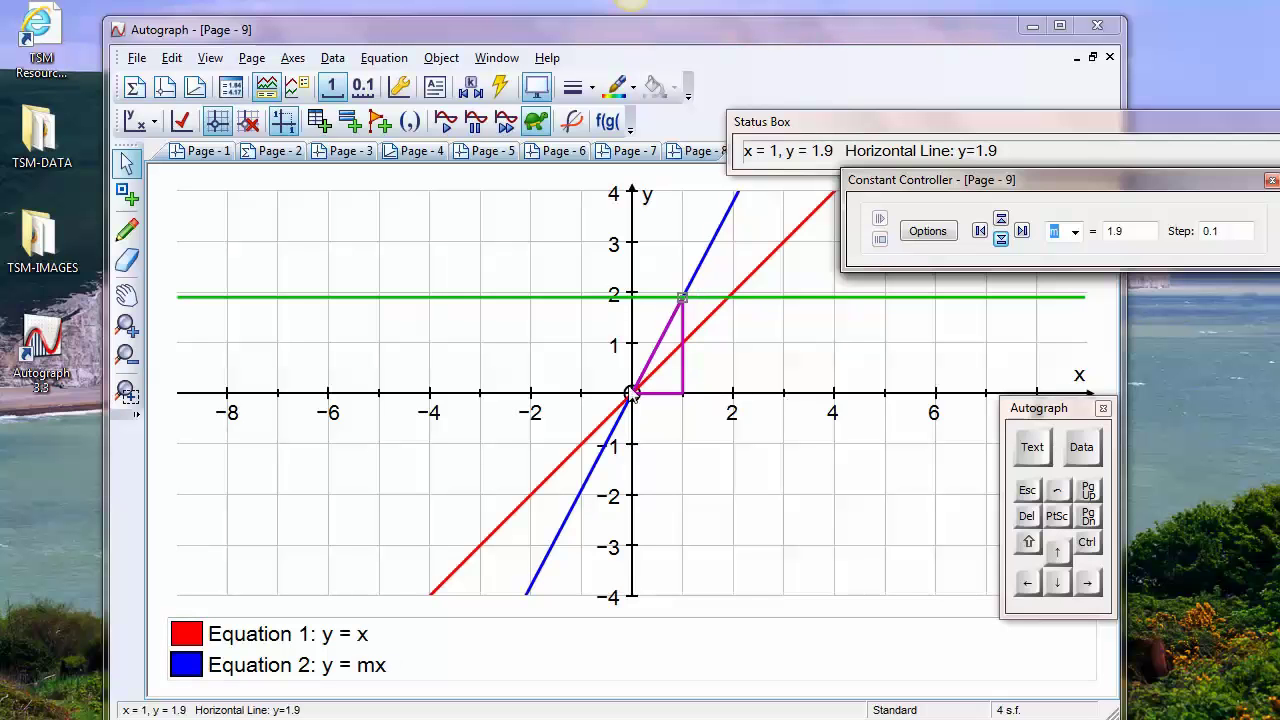
Open a new 2D graph page and add the equation y = x²
click(166, 88)
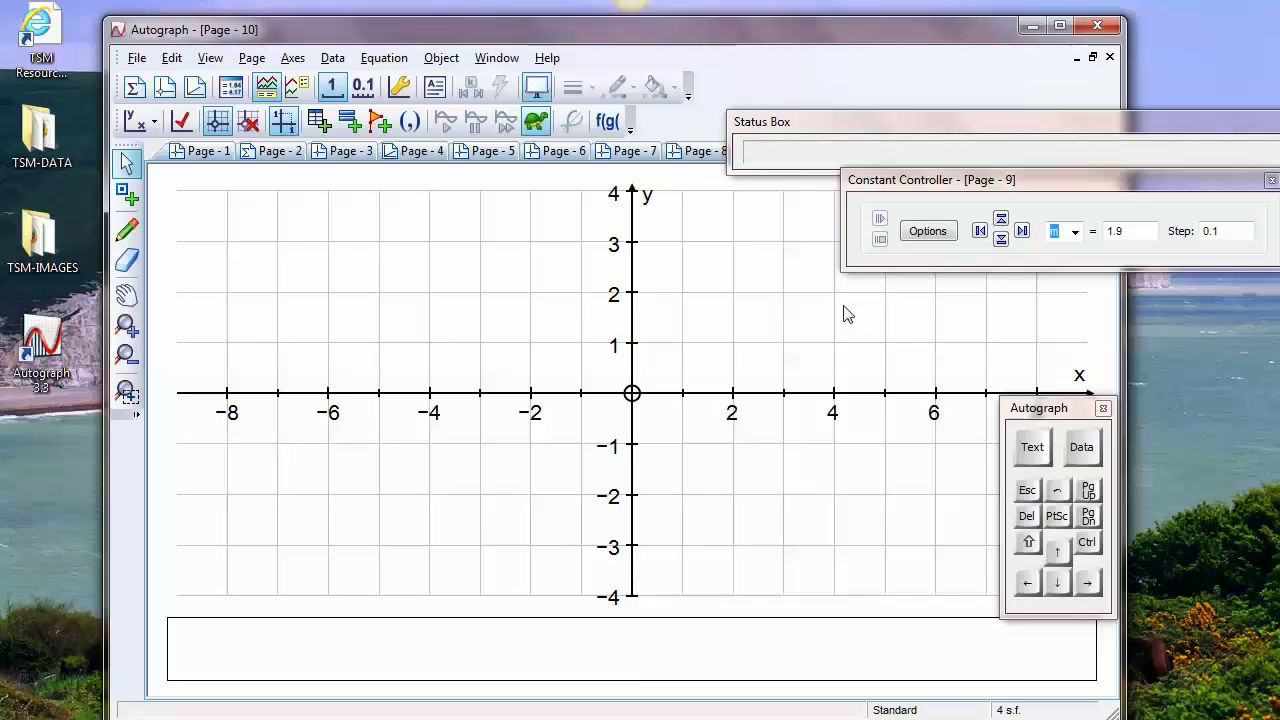
right_click(900, 303)
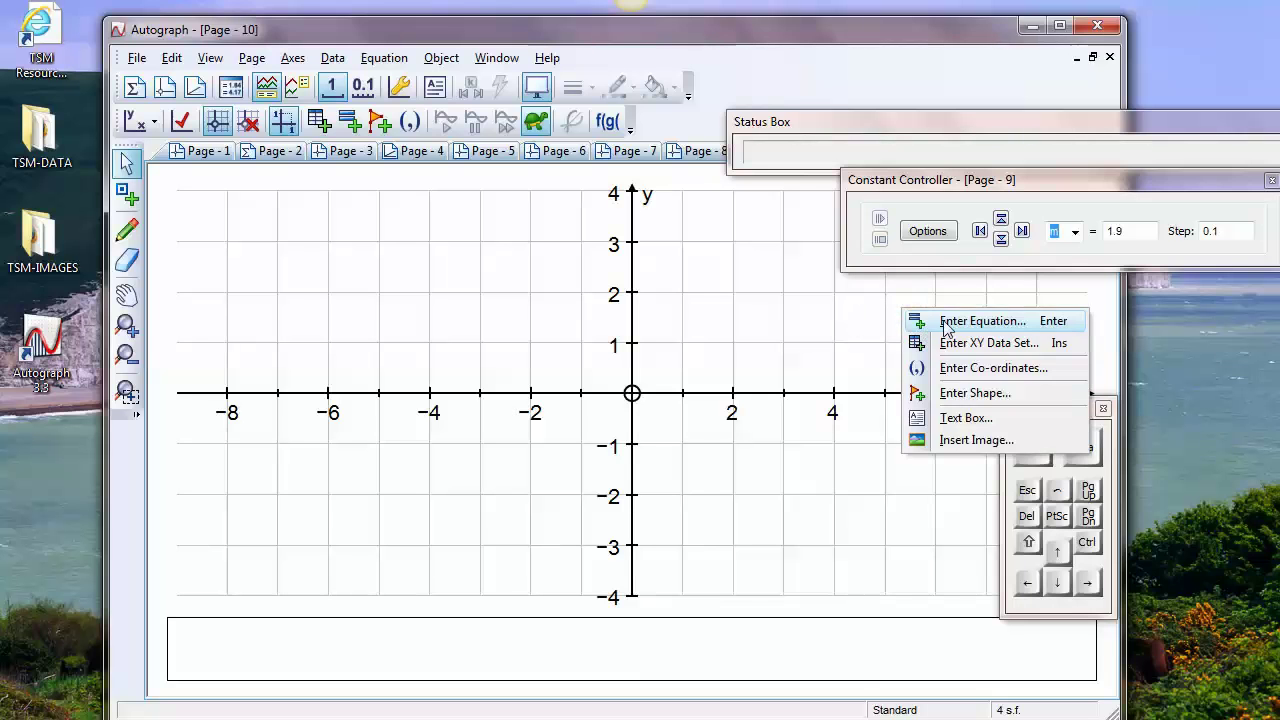
click(940, 320)
click(1031, 447)
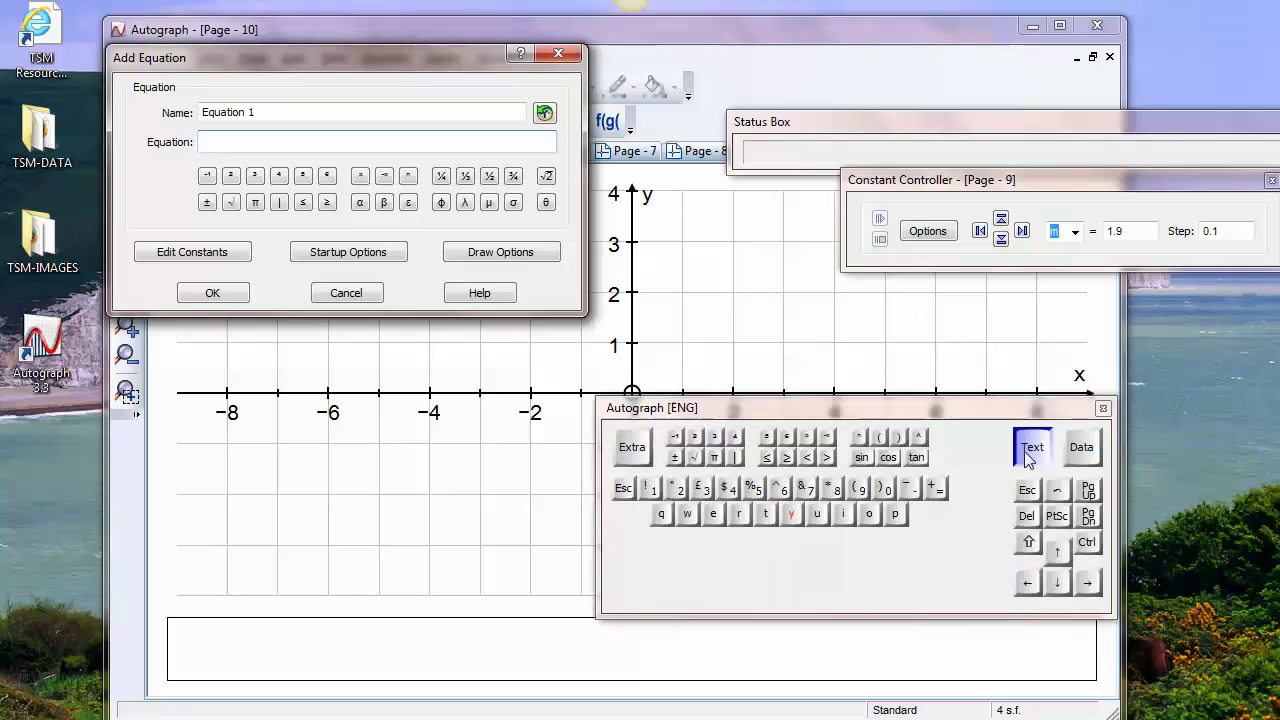
click(790, 513)
click(805, 591)
click(935, 488)
click(805, 591)
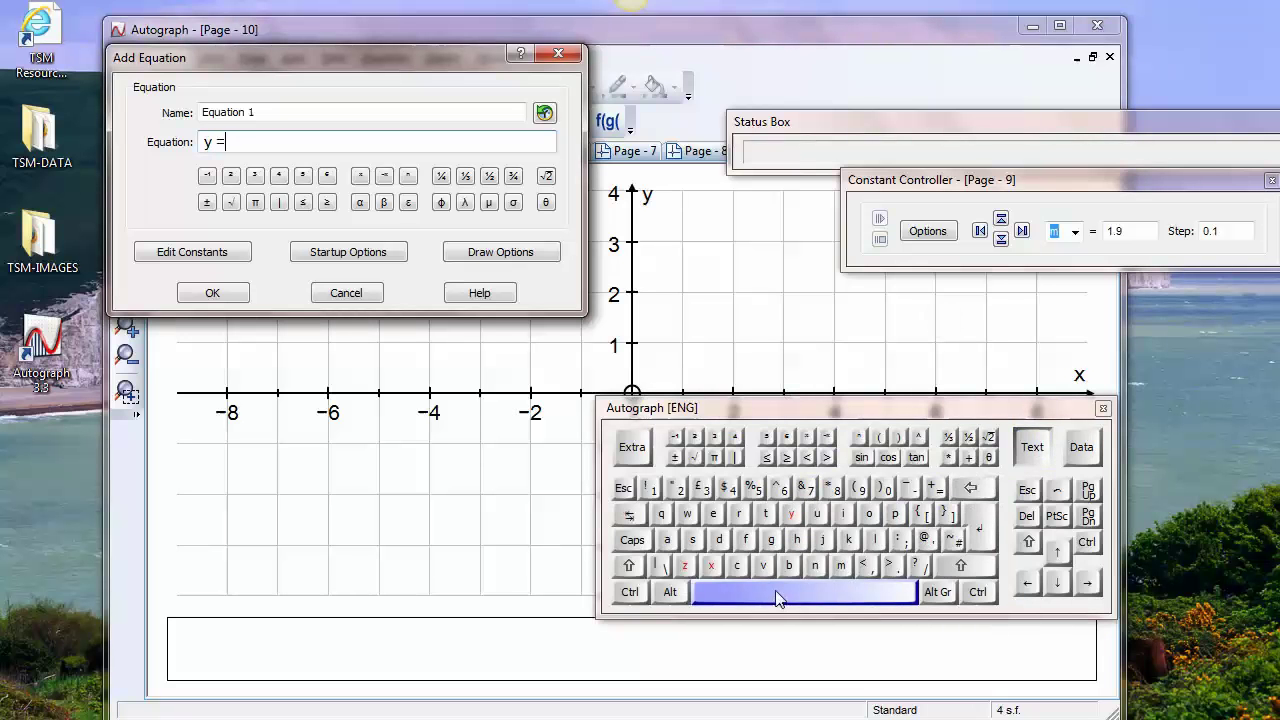
click(710, 565)
click(1030, 448)
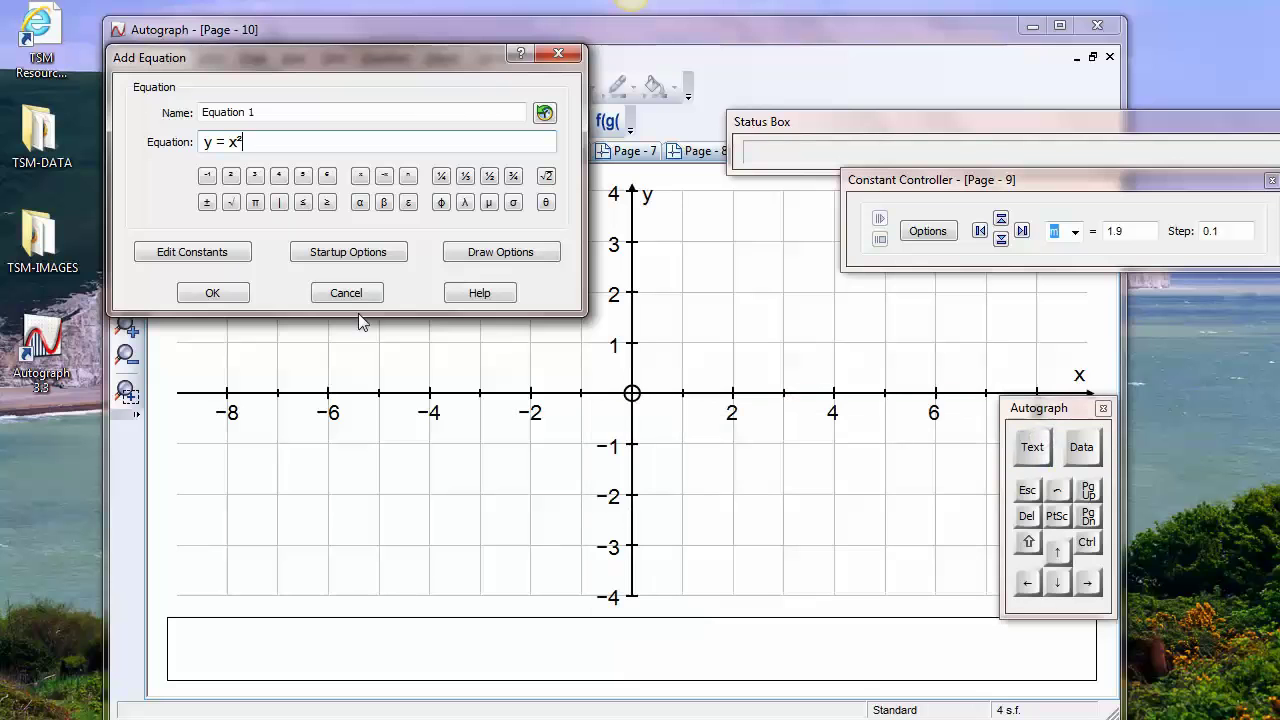
click(214, 293)
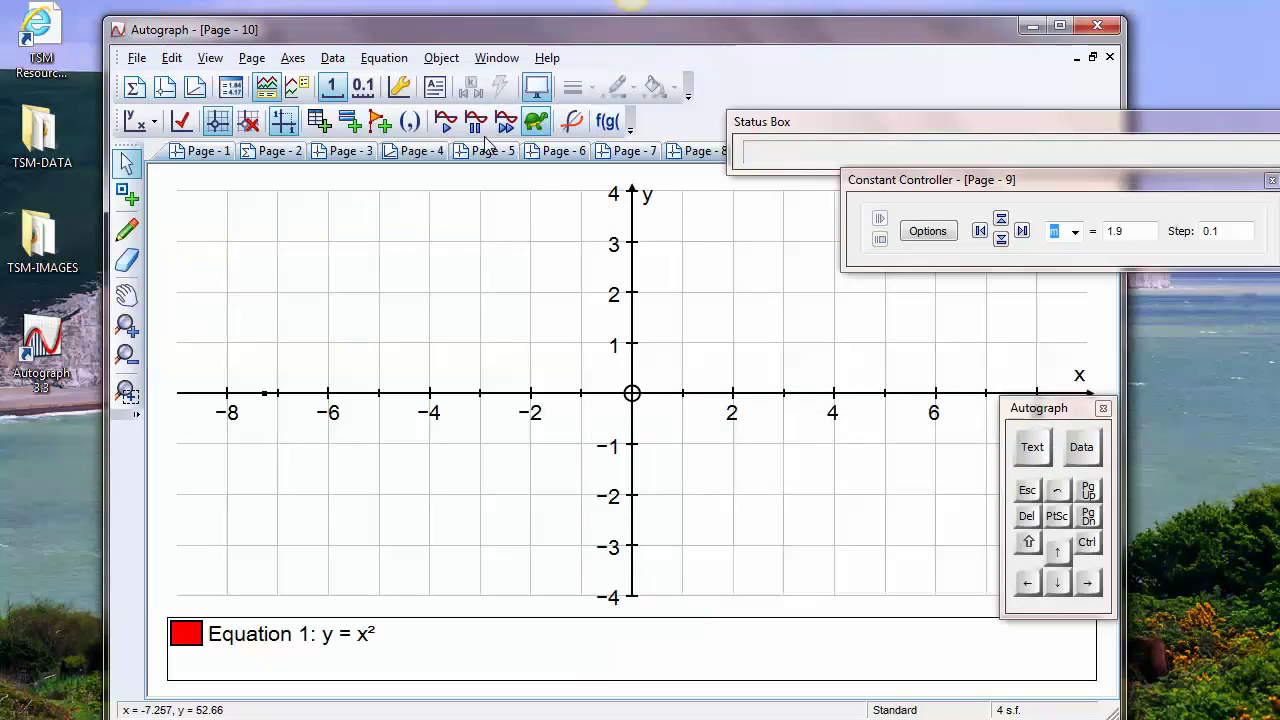
Pause the slow plot and handwrite a table of x values −2, −1, 0, 1, 2 with x² values 4, 1, 0, 1, 4
click(126, 294)
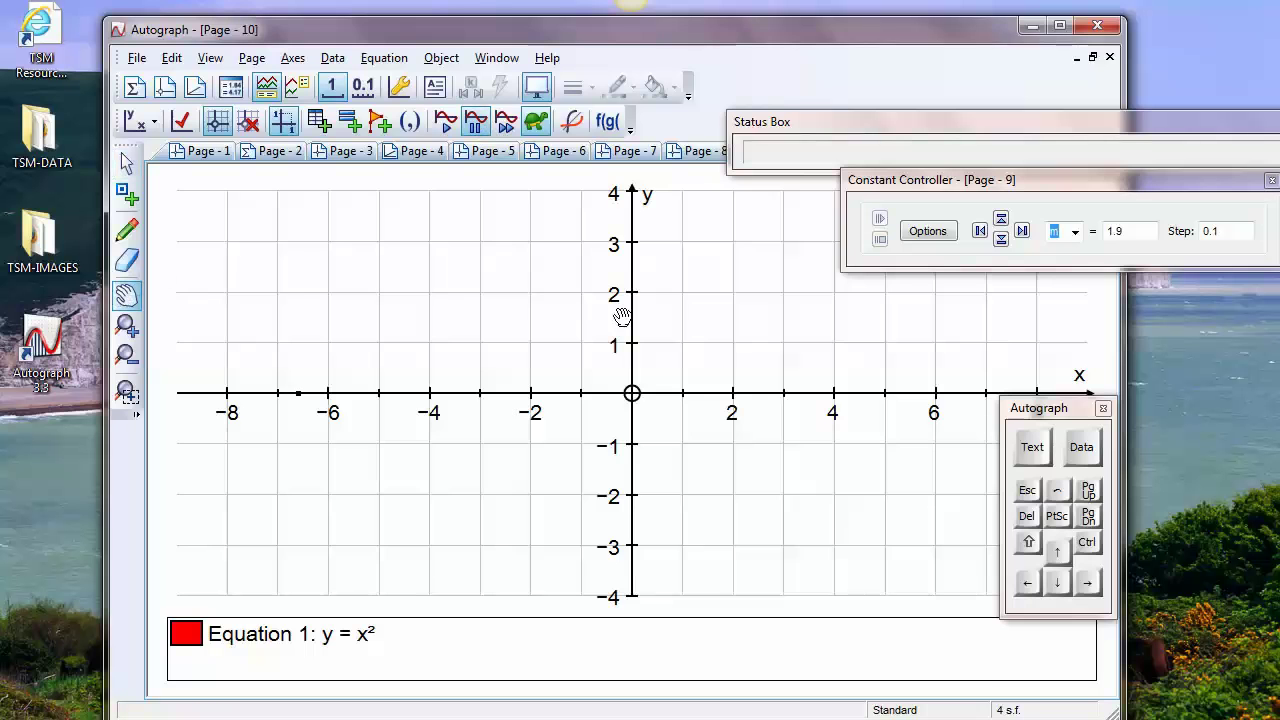
drag(622, 320, 611, 402)
click(126, 229)
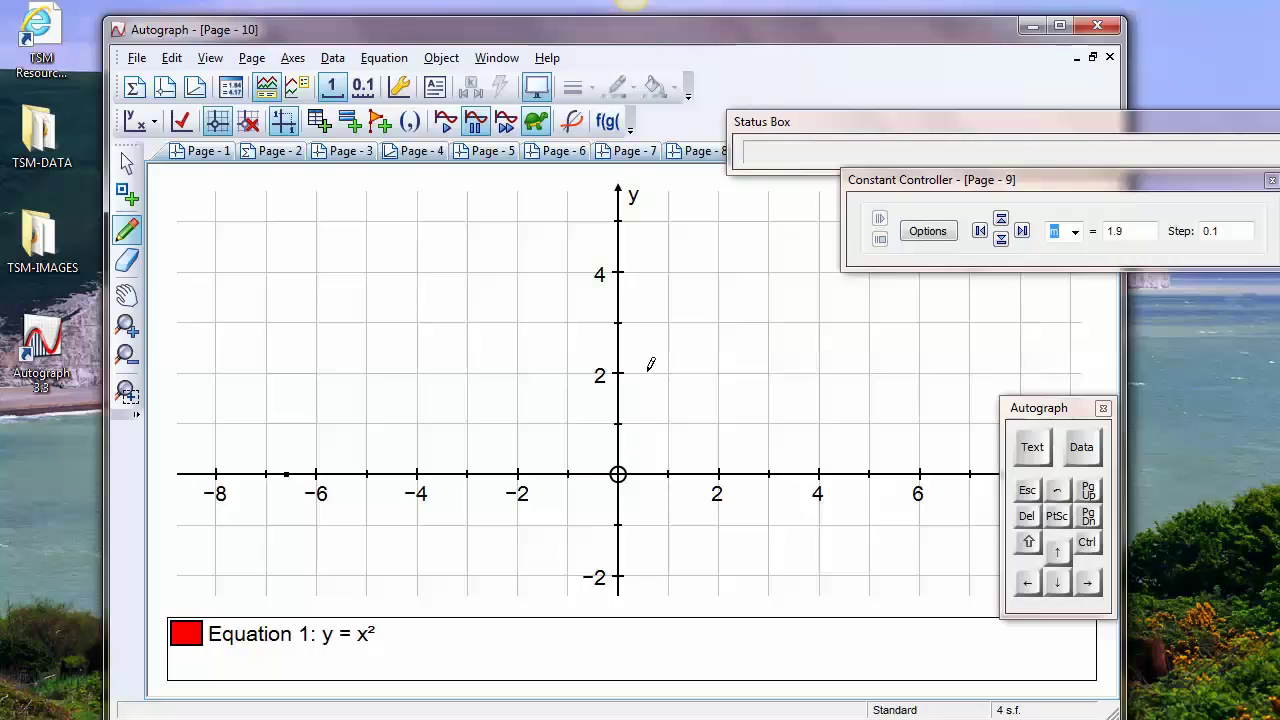
drag(278, 210, 268, 447)
mouse_move(246, 243)
mouse_down()
mouse_move(339, 246)
mouse_move(250, 227)
mouse_move(263, 237)
mouse_move(313, 224)
mouse_move(352, 214)
mouse_up()
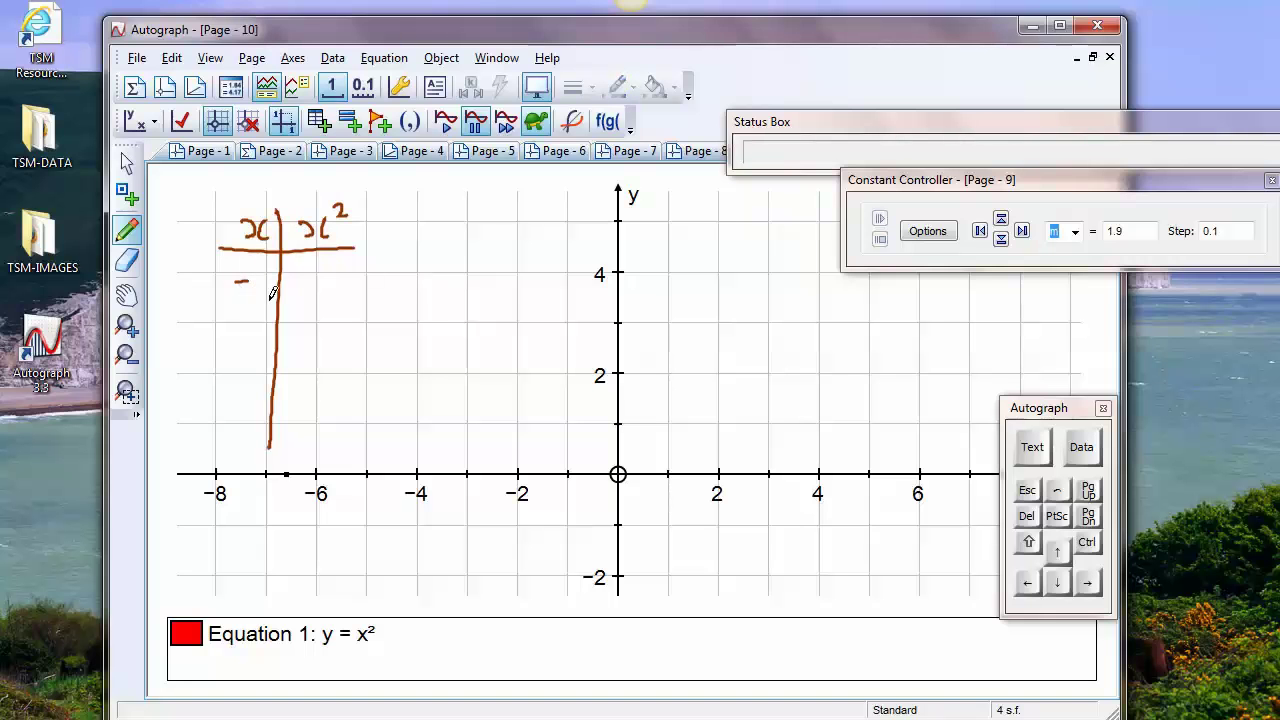
mouse_move(256, 273)
mouse_down()
mouse_move(256, 290)
mouse_move(272, 290)
mouse_move(255, 322)
mouse_move(267, 331)
mouse_move(247, 416)
mouse_move(258, 448)
mouse_up()
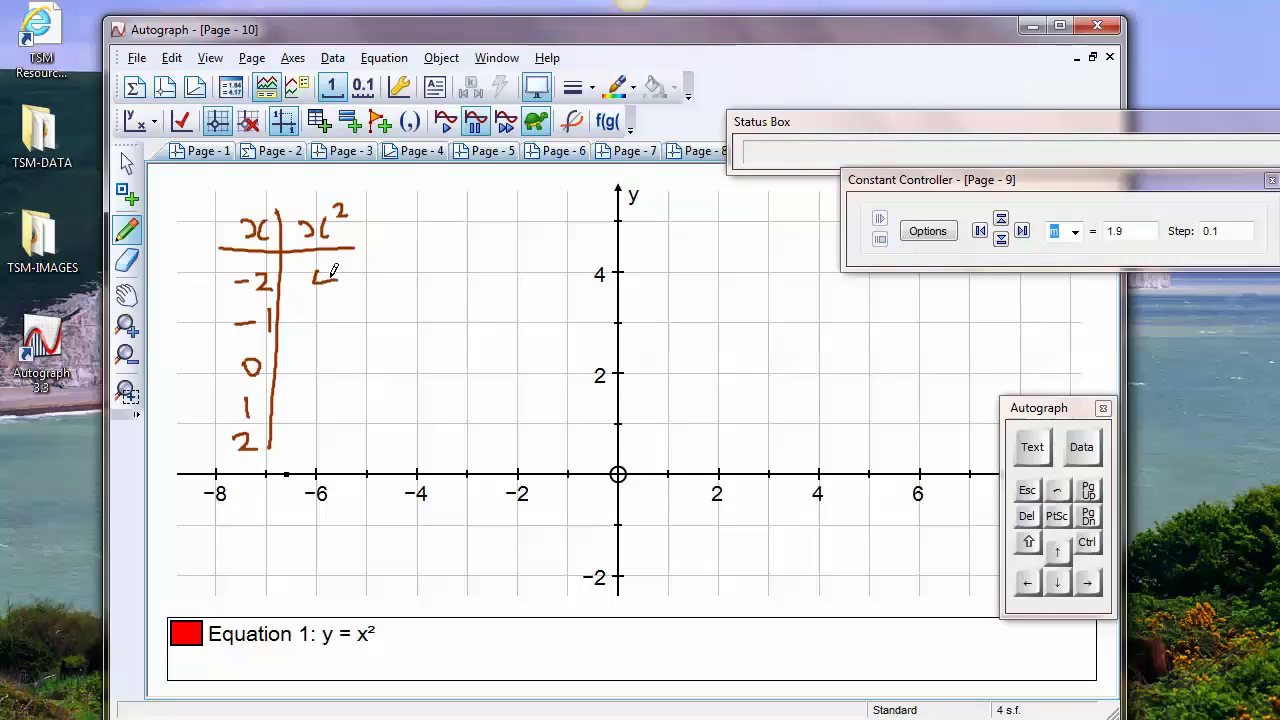
mouse_move(333, 268)
mouse_down()
mouse_move(317, 322)
mouse_move(326, 354)
mouse_move(314, 352)
mouse_move(326, 441)
mouse_move(316, 455)
mouse_up()
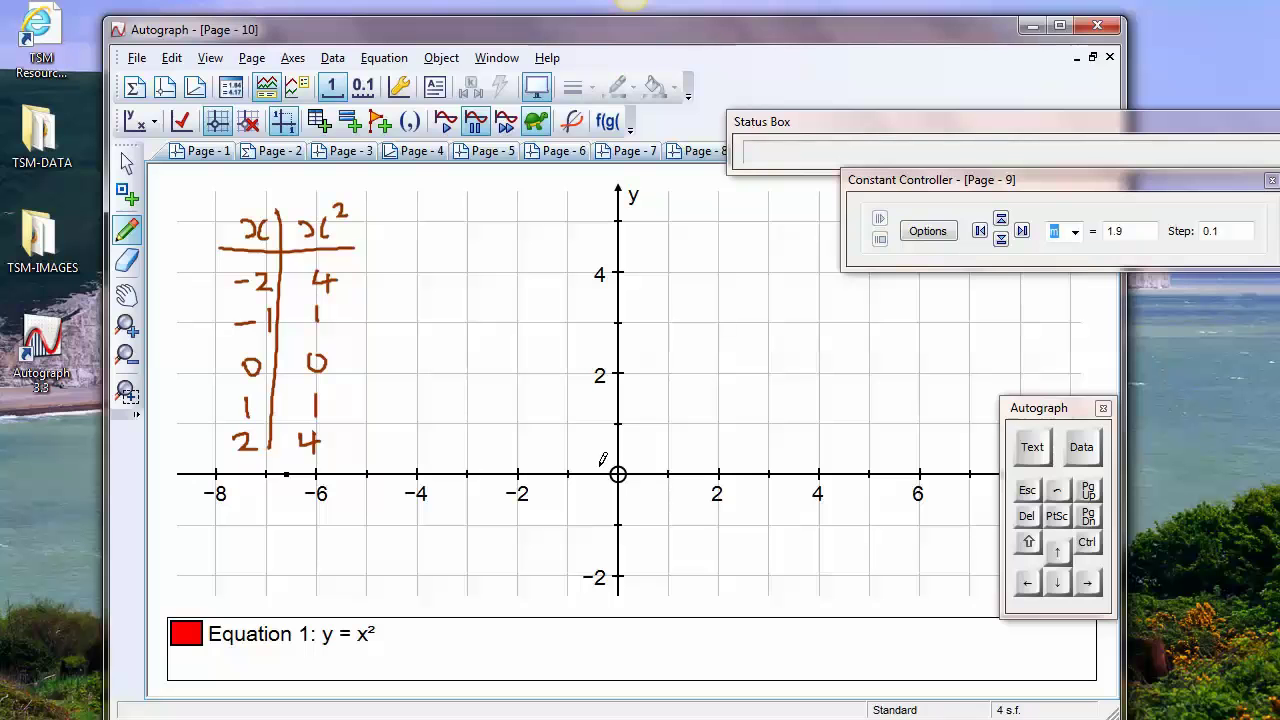
Scribble dots at (0, 0), (1, 1), (2, 4), (−1, 1) and (−2, 4), and resume the slow plot of the curve
drag(626, 464, 636, 470)
drag(675, 417, 672, 422)
drag(717, 274, 720, 272)
drag(568, 420, 566, 424)
drag(519, 270, 520, 272)
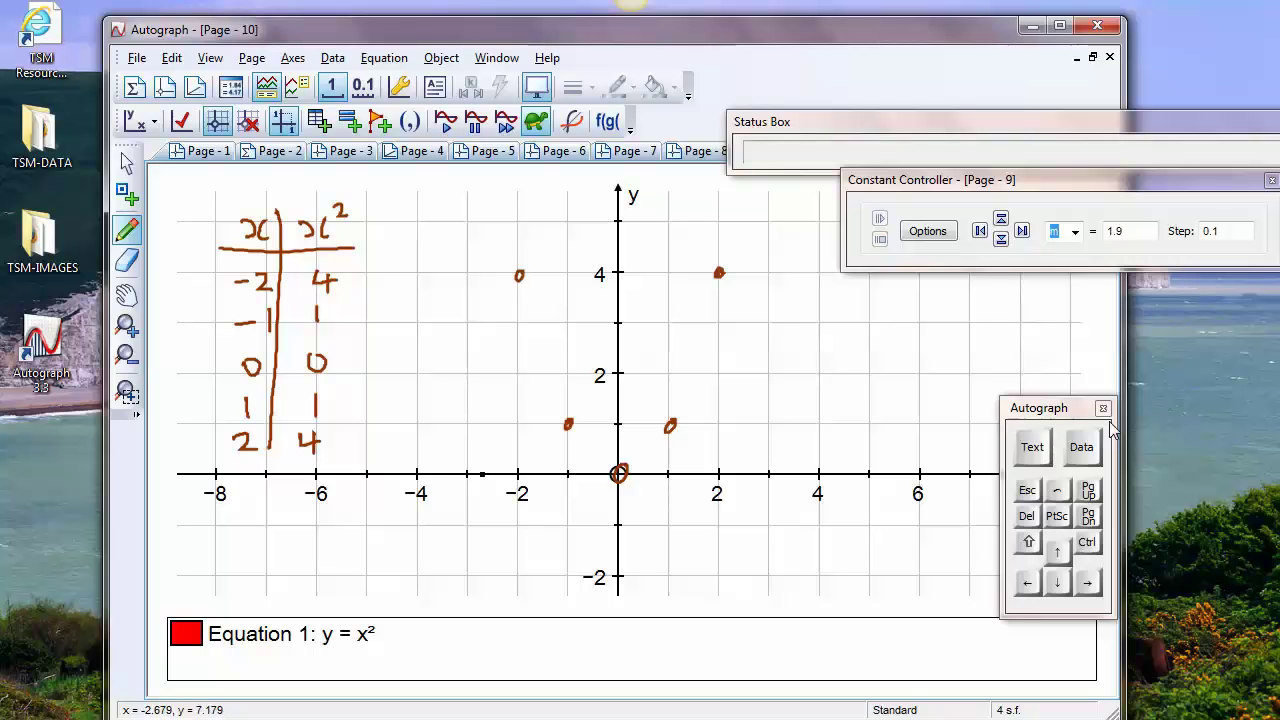
drag(499, 190, 570, 428)
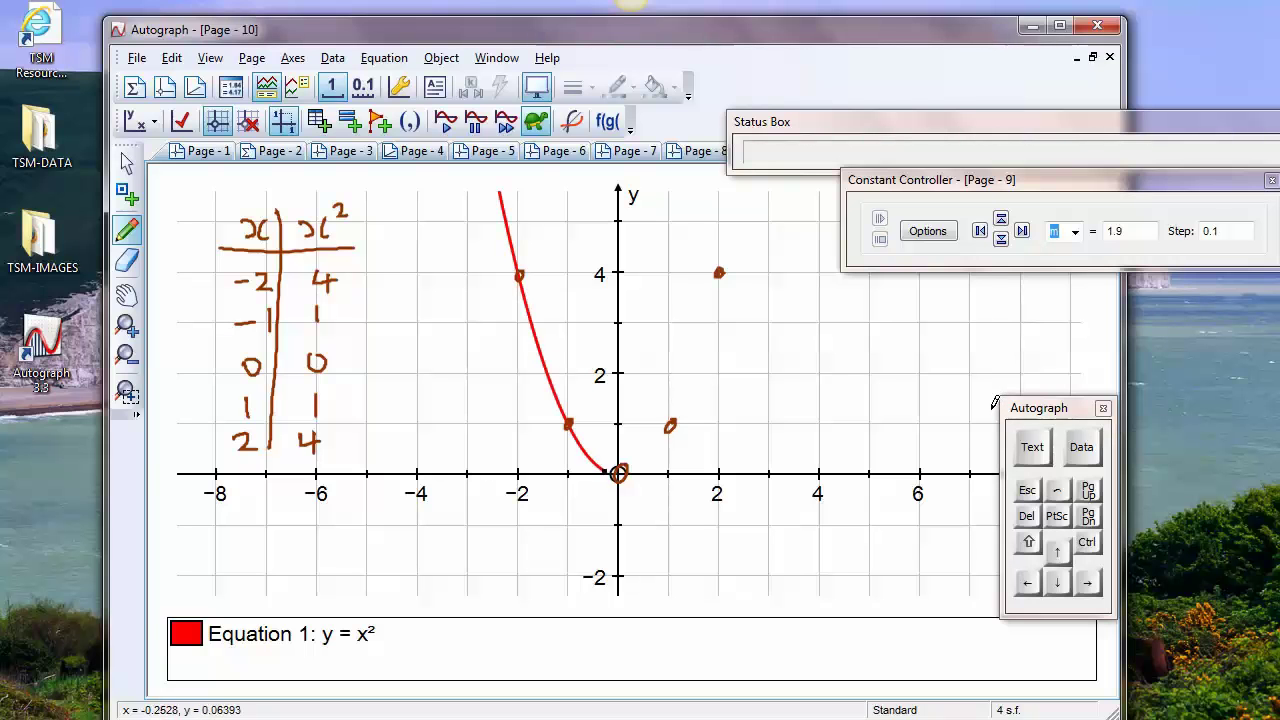
mouse_move(605, 469)
mouse_down()
mouse_move(622, 470)
mouse_move(666, 426)
mouse_move(733, 206)
mouse_up()
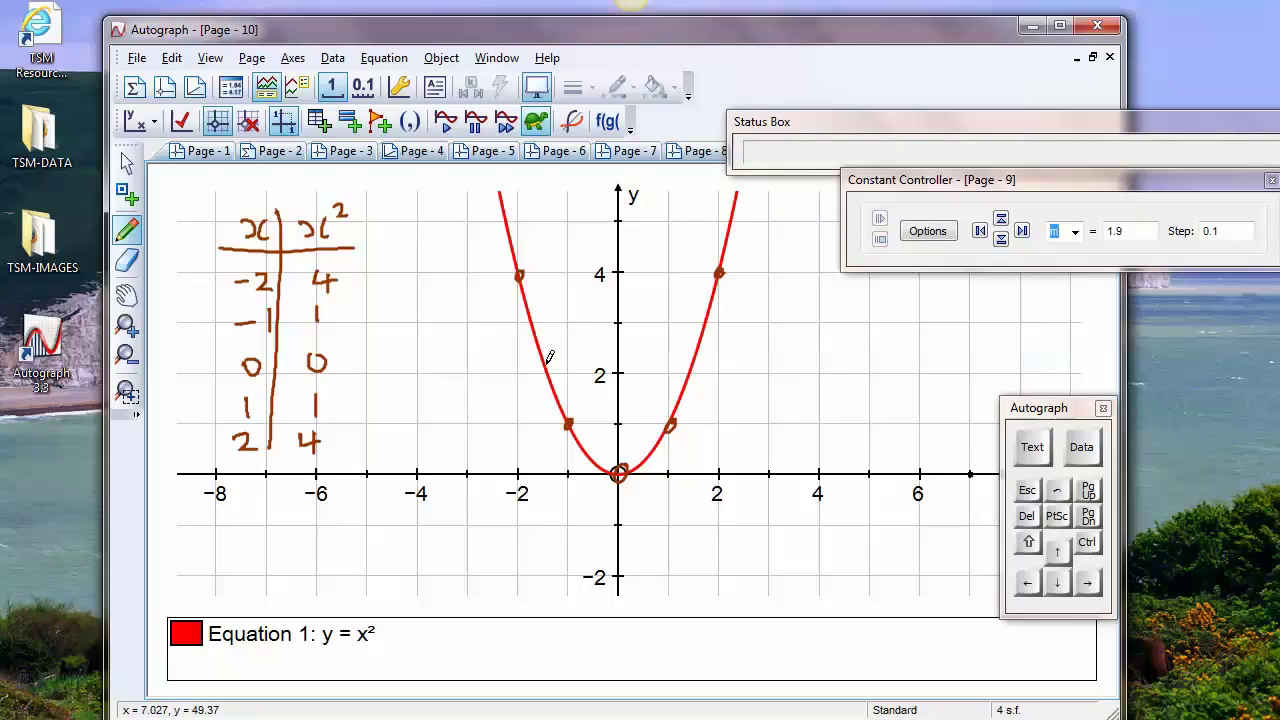
Select all the scribbles on the graph page and delete them
click(172, 57)
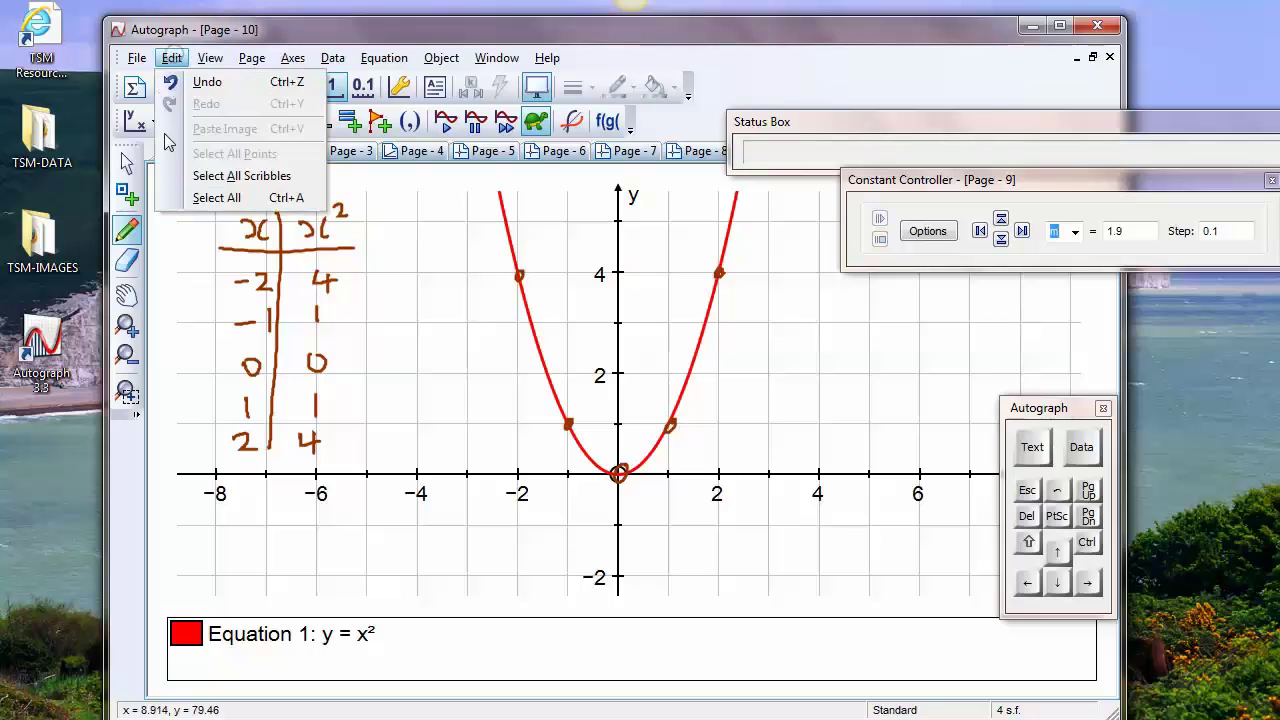
click(224, 176)
click(1026, 515)
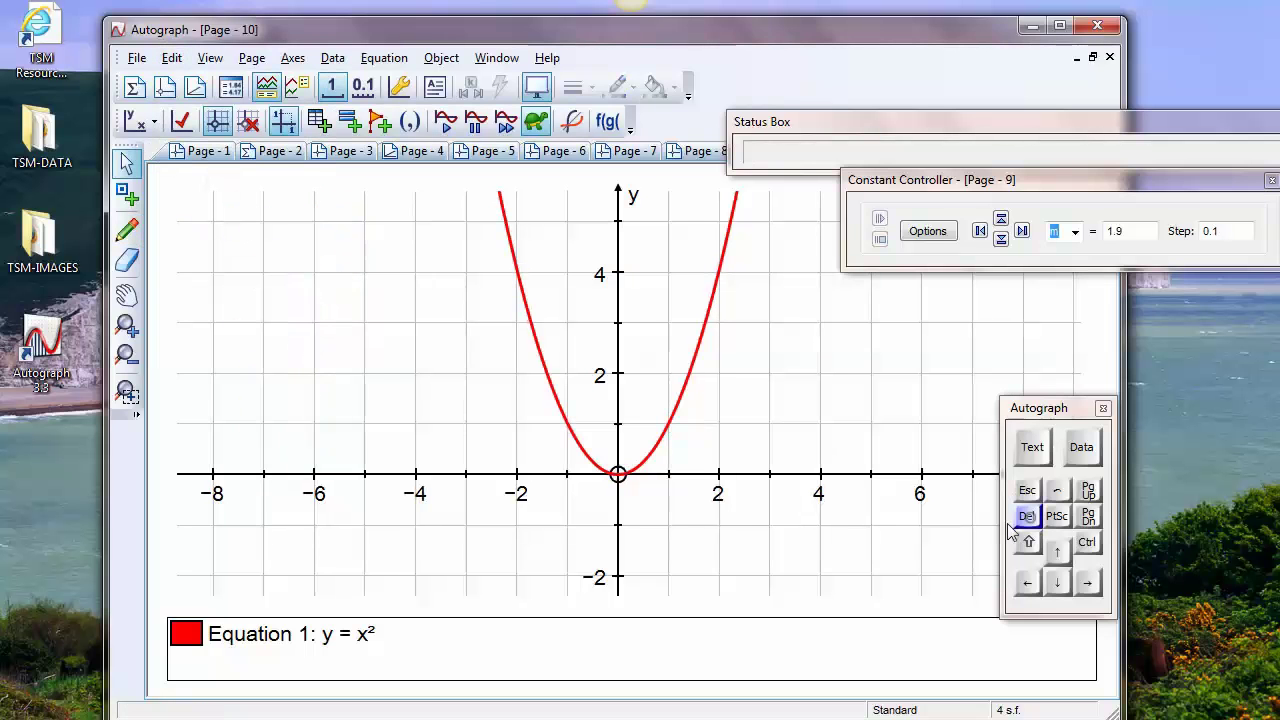
Start a second equation on the page and enter y = ax²
right_click(430, 330)
click(485, 347)
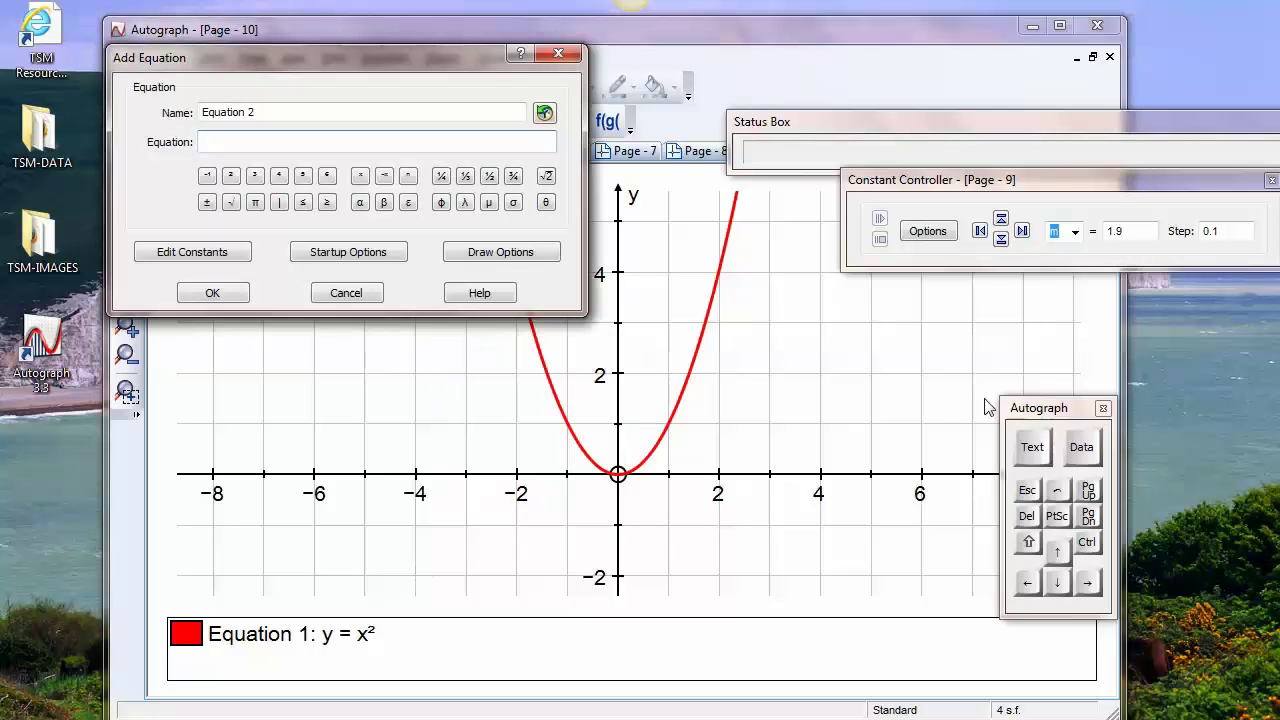
drag(1050, 420, 1043, 317)
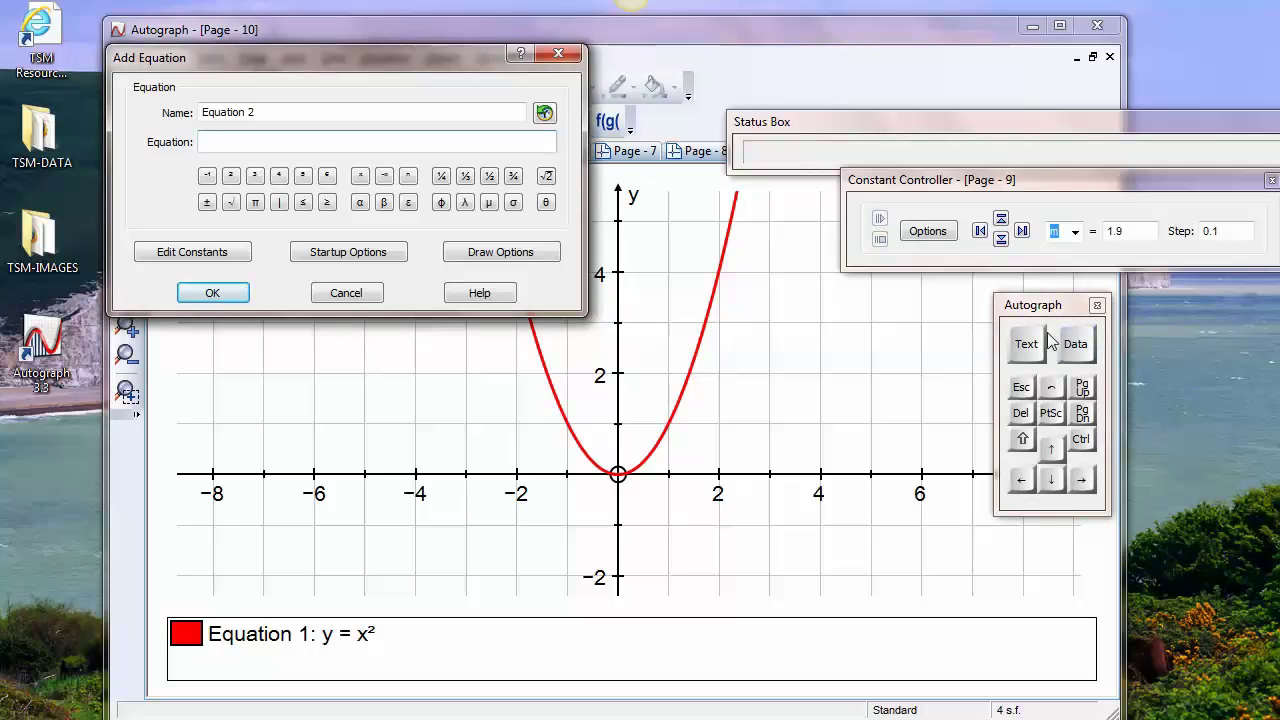
click(1024, 344)
click(786, 410)
click(819, 486)
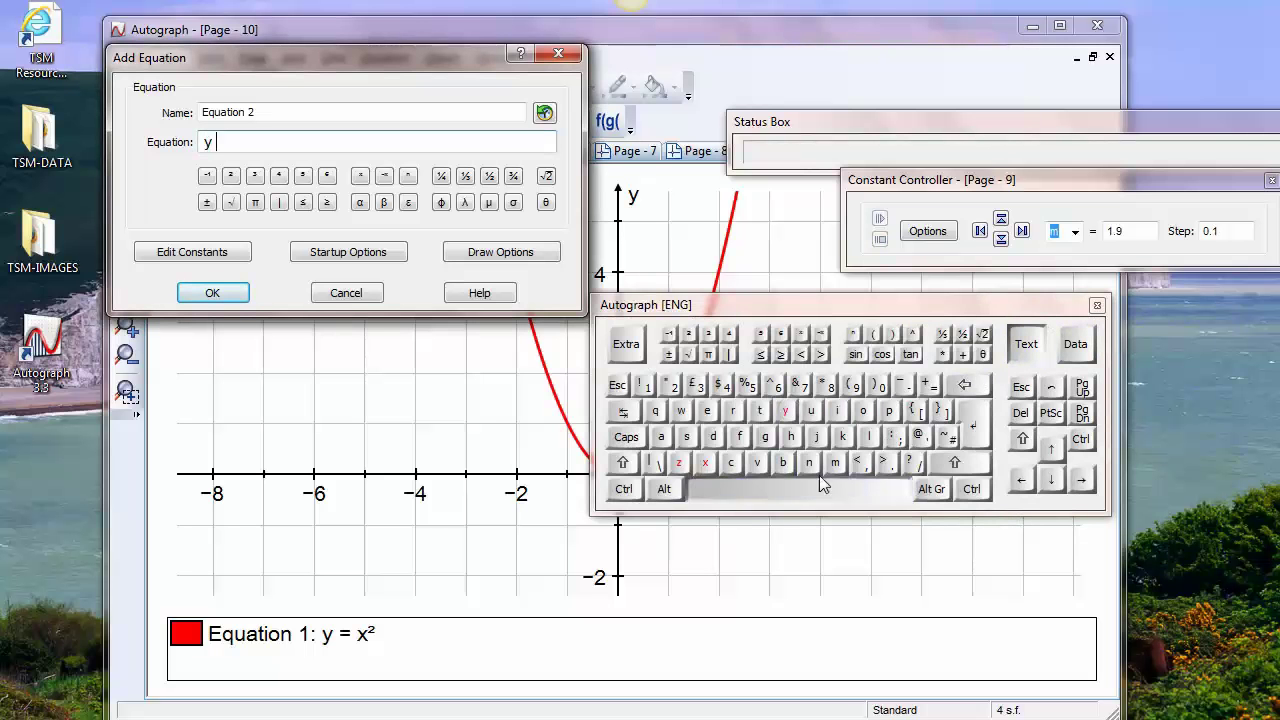
click(935, 384)
click(820, 490)
click(661, 436)
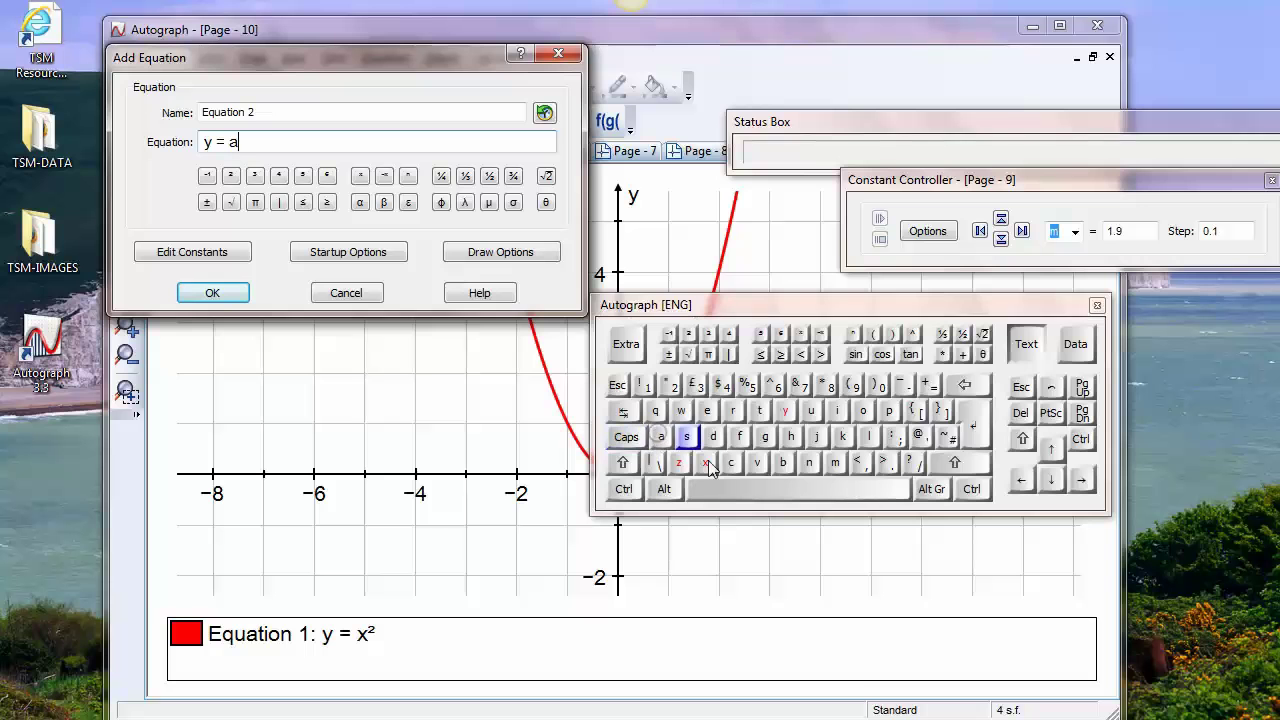
click(706, 462)
click(673, 384)
click(1026, 344)
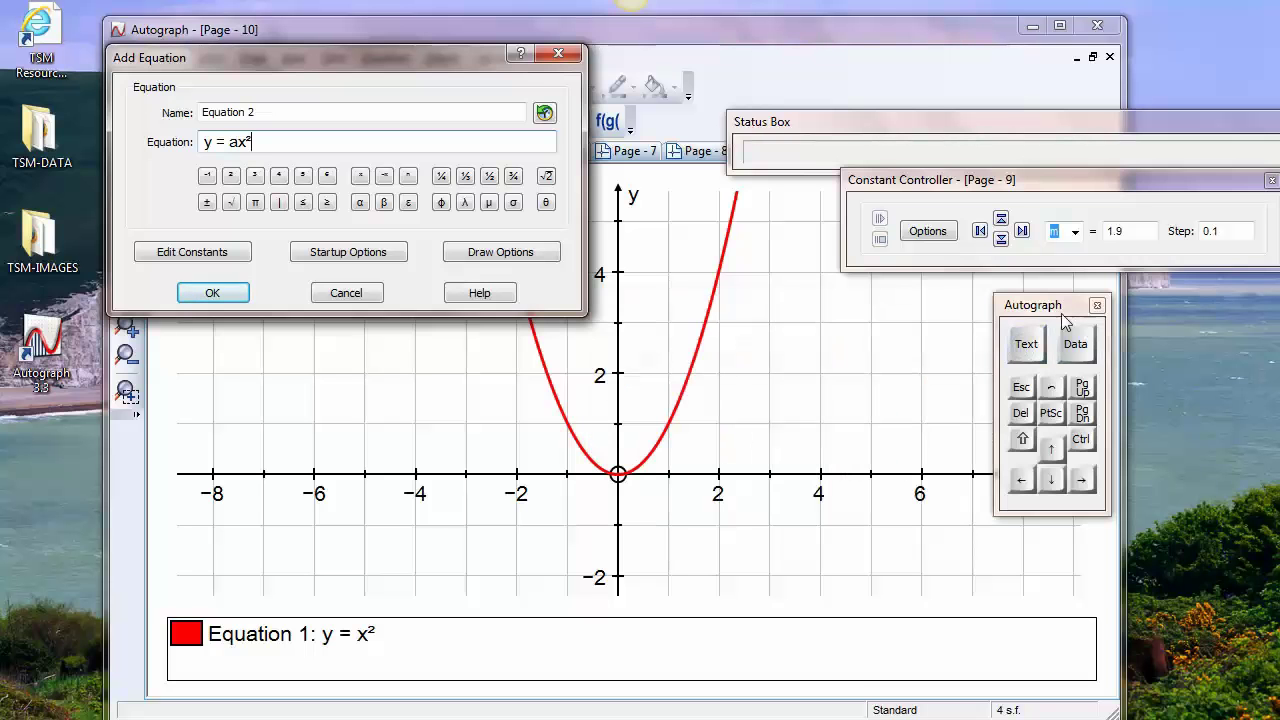
drag(1061, 313, 1171, 418)
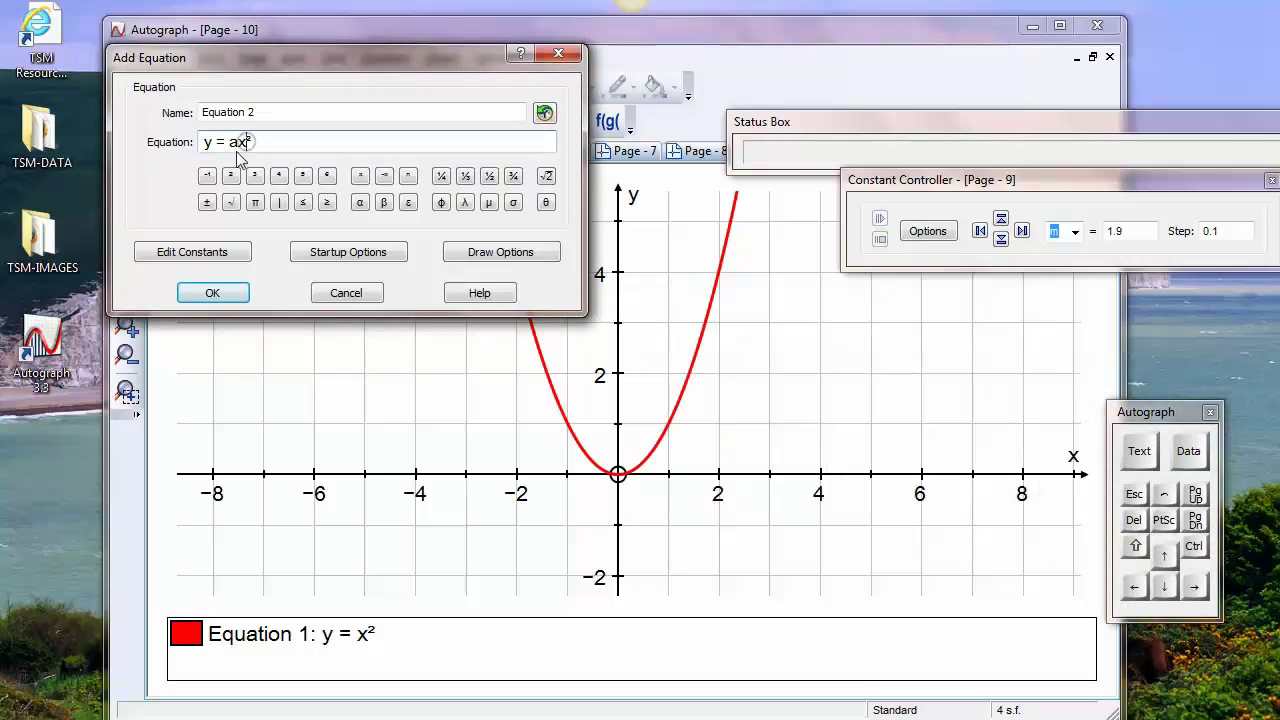
Accept the constant a = 1 for the new equation and plot its curve
click(204, 256)
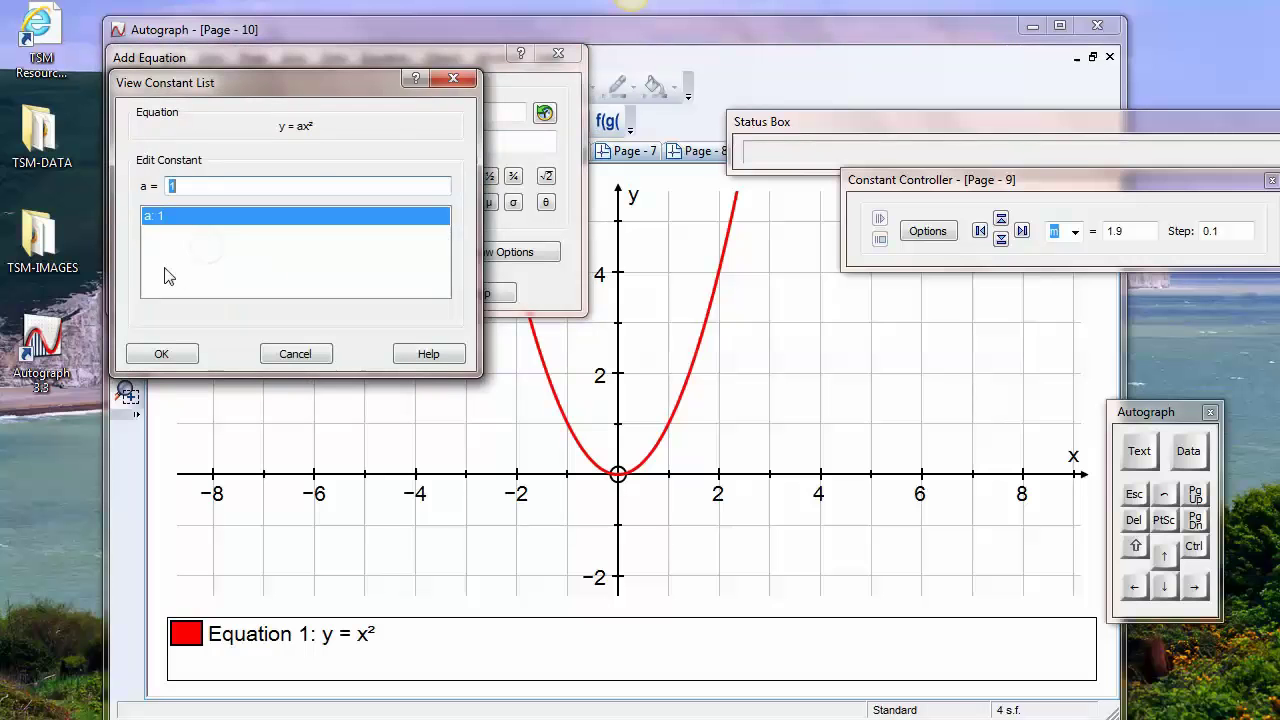
click(185, 350)
click(213, 293)
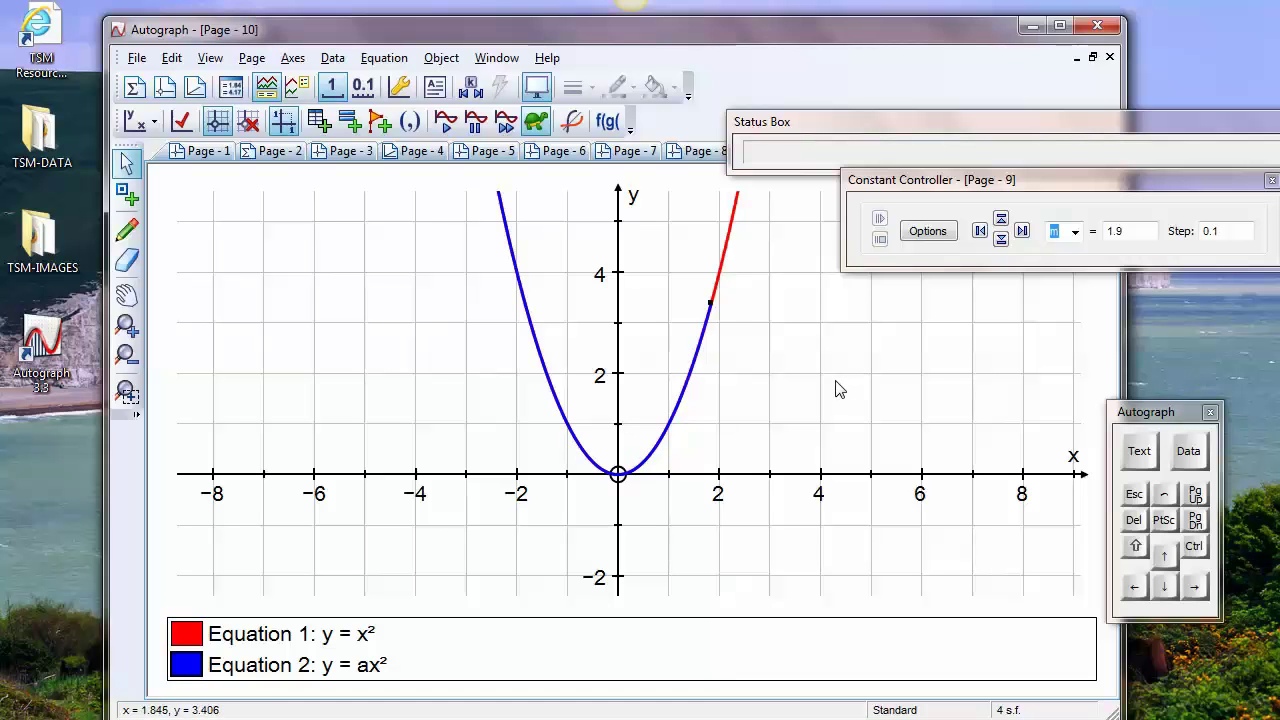
Open the constant controller for Page 10, close the Page 9 controller and the Status Box, and move the floating windows clear of the curves
click(470, 89)
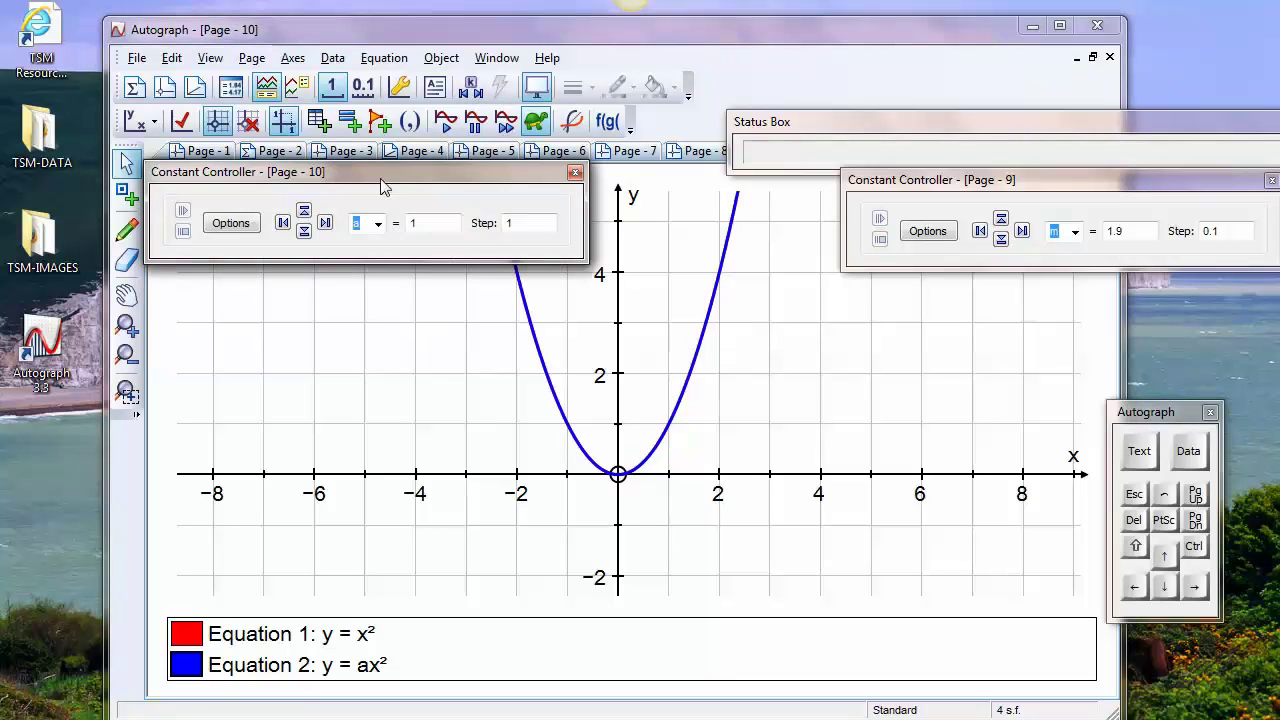
drag(379, 186, 1090, 468)
drag(1152, 411, 1169, 270)
drag(1137, 192, 921, 212)
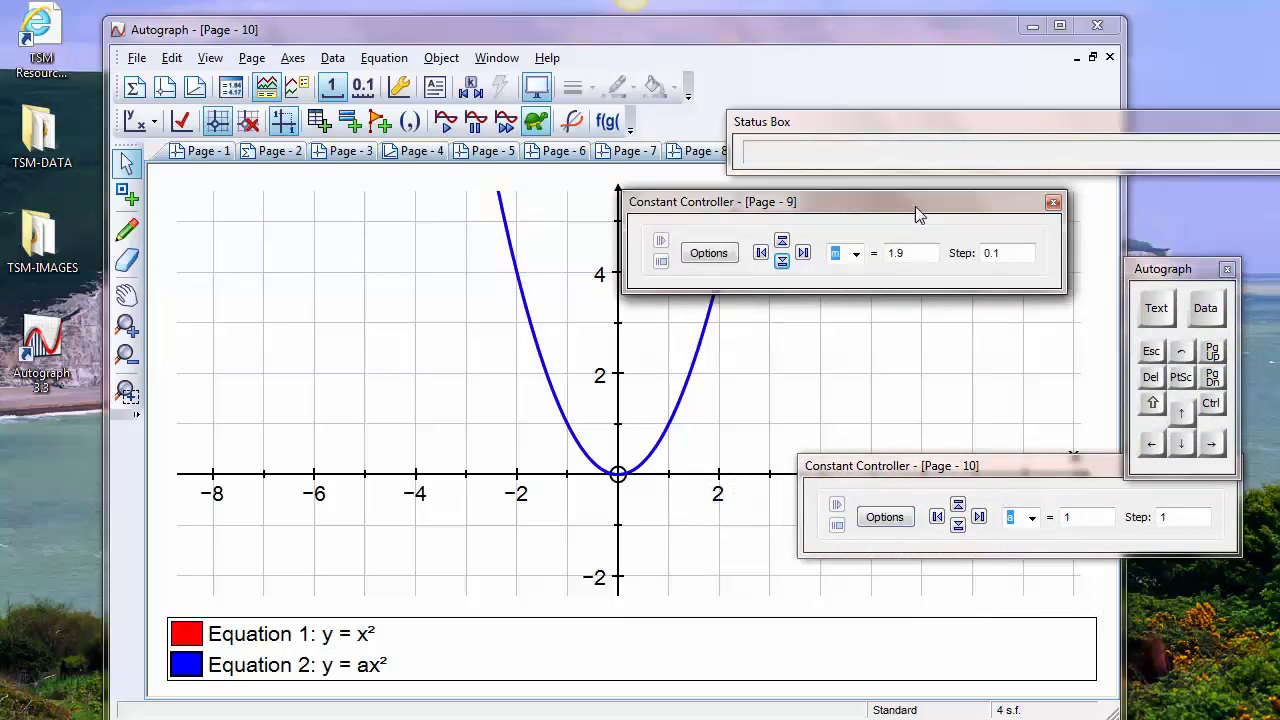
click(1060, 205)
double_click(1168, 117)
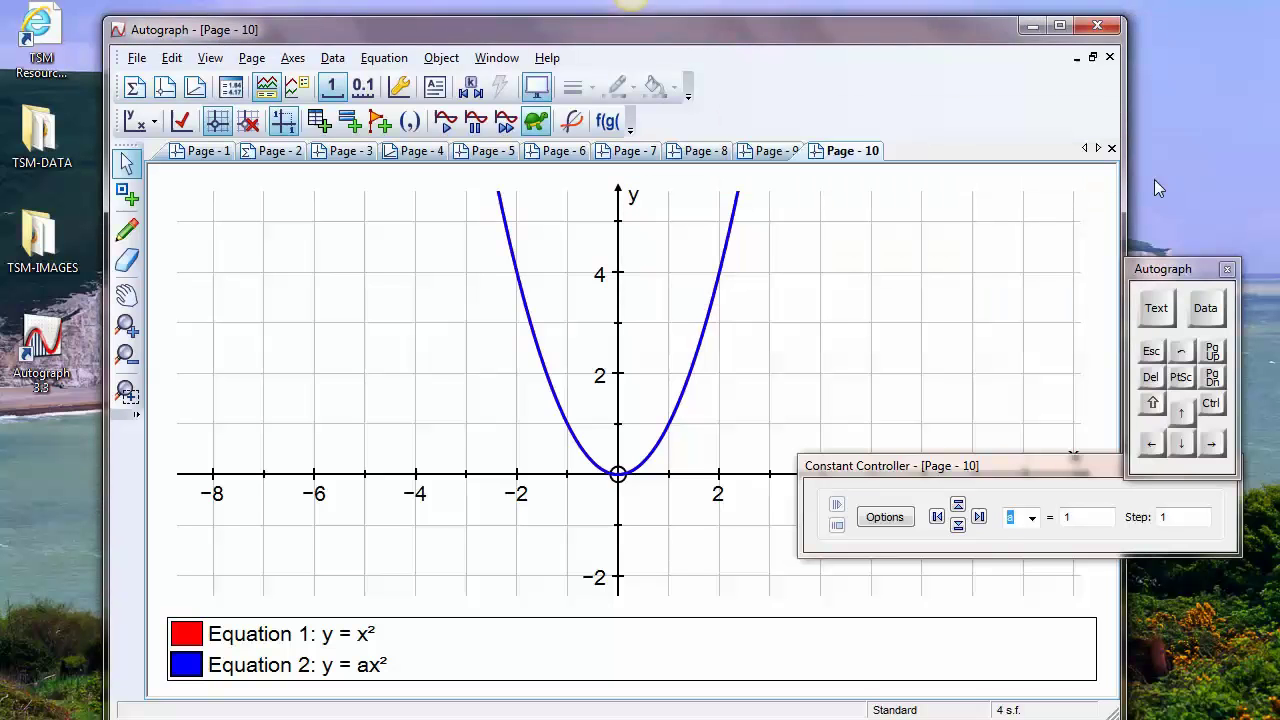
drag(1183, 277, 1159, 136)
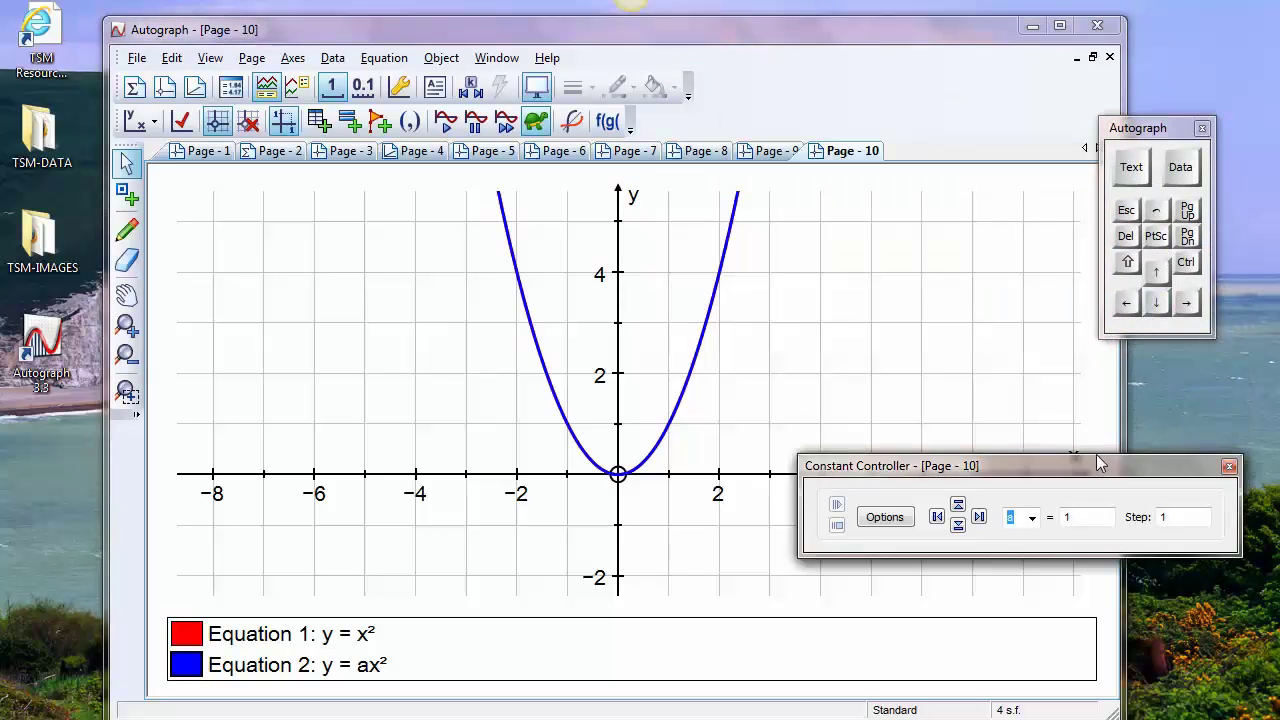
drag(1095, 465, 1123, 362)
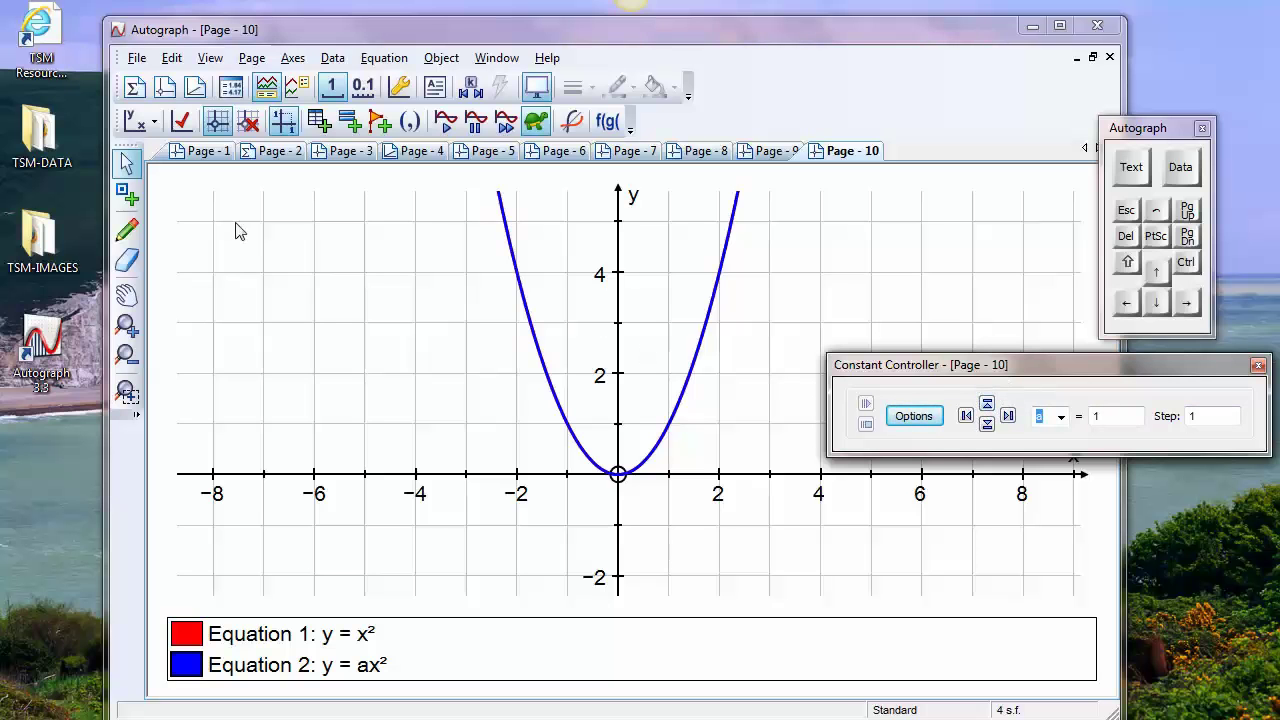
Scribble dots at (−1, 1) and (−1, 2), and raise the constant a to 2
click(127, 230)
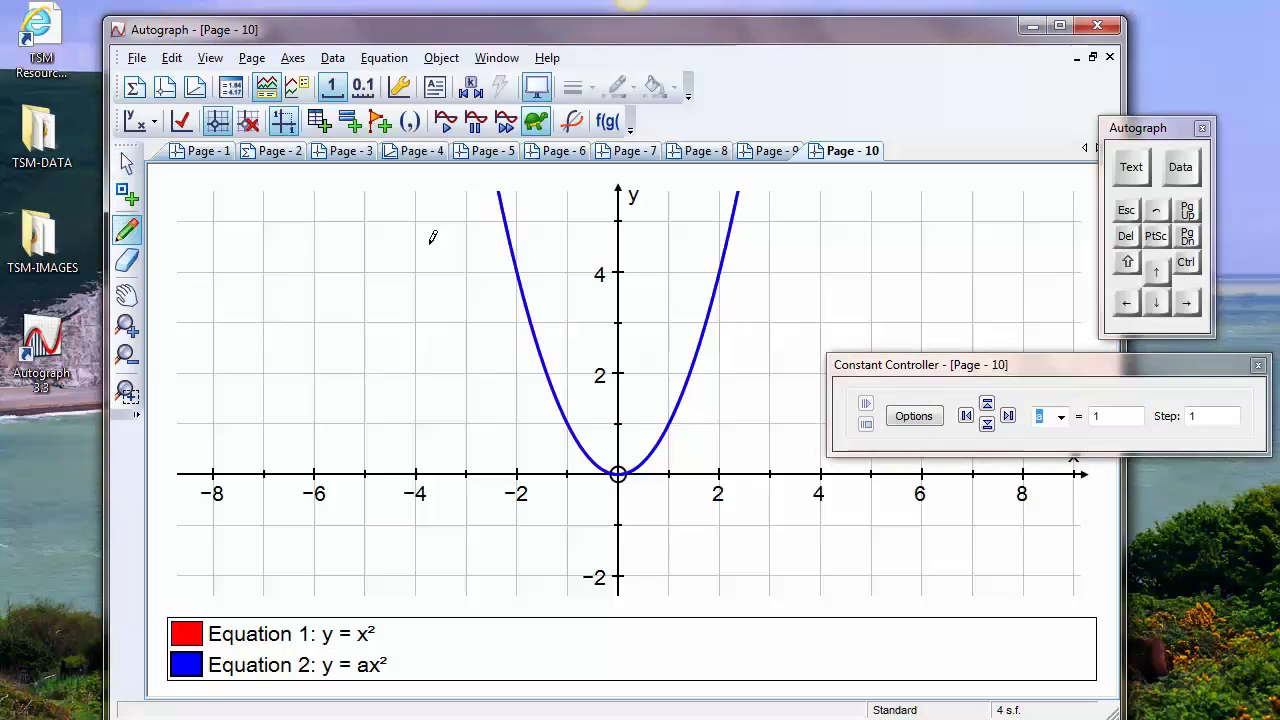
click(573, 366)
click(987, 404)
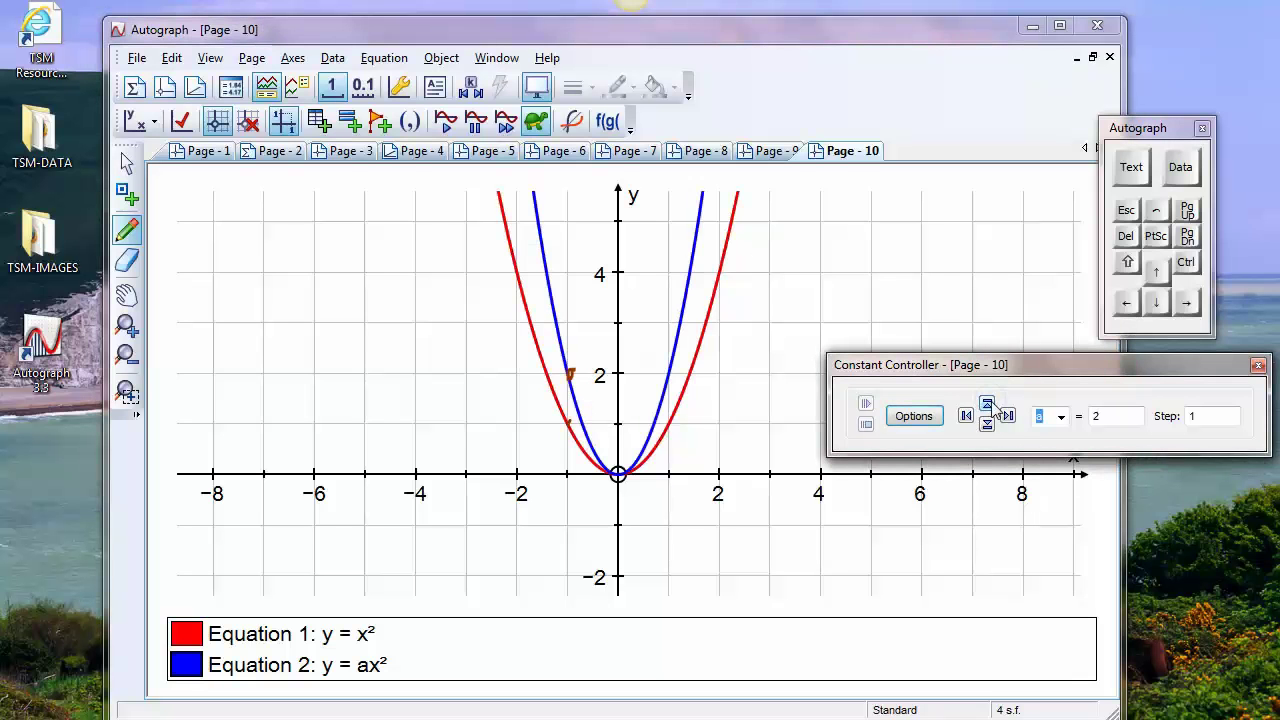
Raise the constant a past 5 in steps of 1 and bring it back down to 1
click(988, 406)
click(988, 406)
click(988, 406)
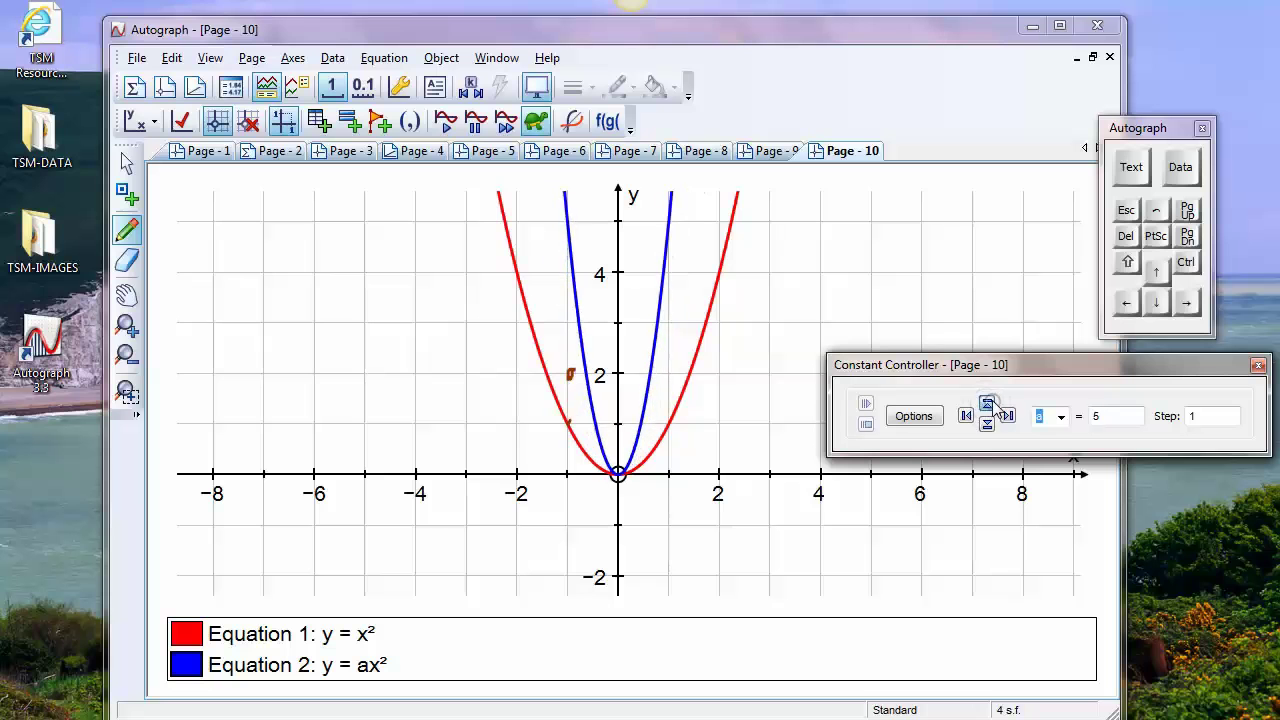
click(988, 406)
click(988, 406)
click(988, 426)
click(988, 426)
click(988, 426)
click(988, 426)
click(988, 426)
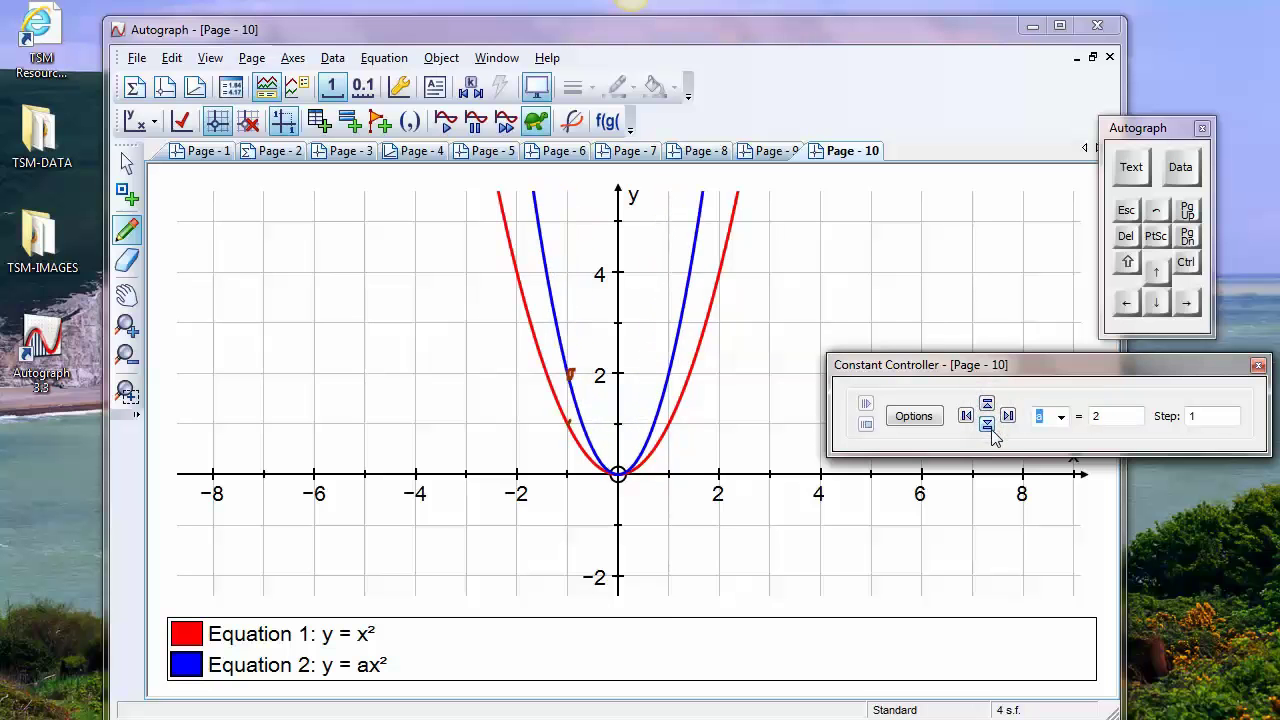
click(988, 426)
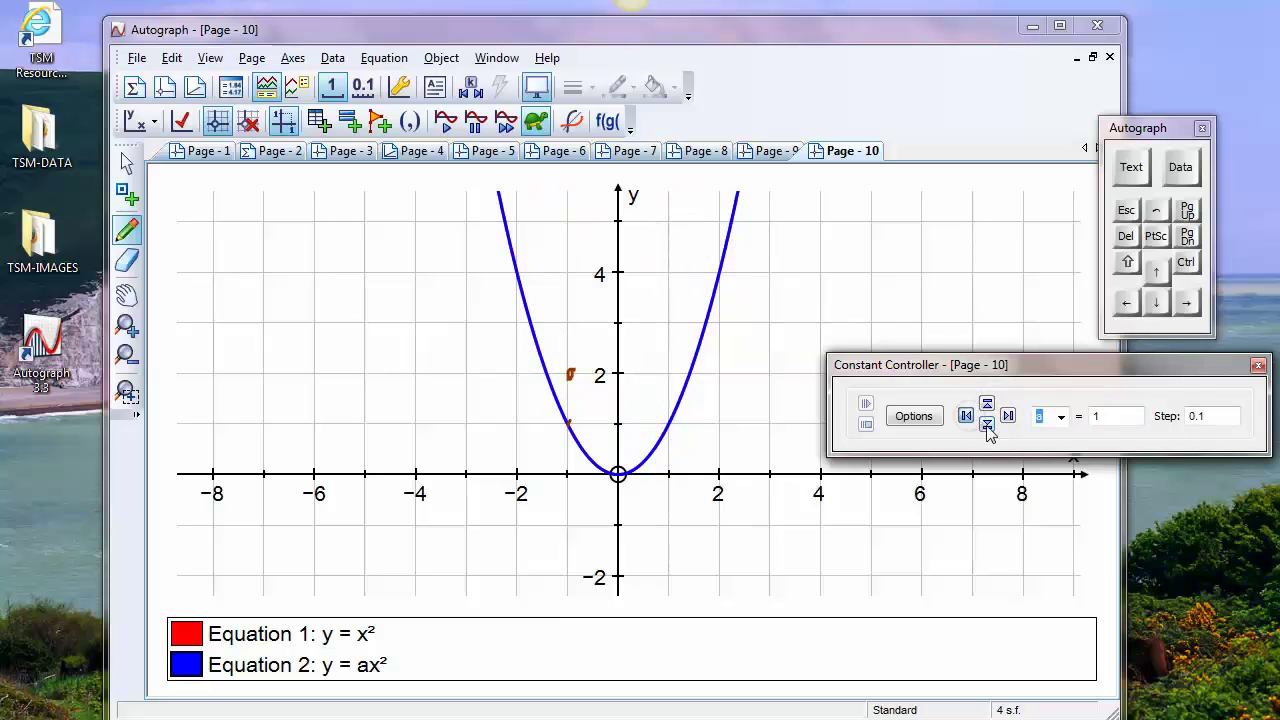
Lower the constant a through zero to −0.5 in steps of 0.1
click(987, 426)
click(987, 426)
click(987, 426)
click(987, 426)
click(987, 426)
click(988, 427)
click(988, 427)
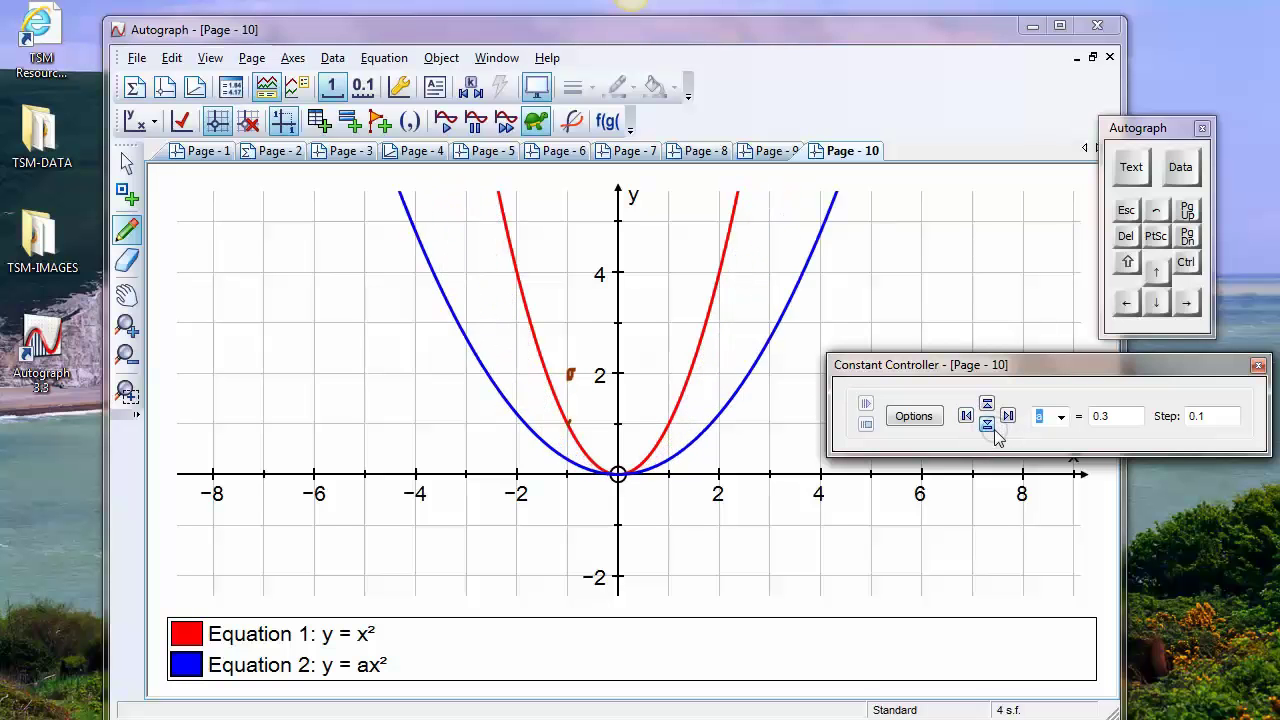
click(987, 425)
click(987, 425)
click(987, 425)
click(987, 425)
click(987, 425)
click(987, 425)
click(987, 425)
click(987, 425)
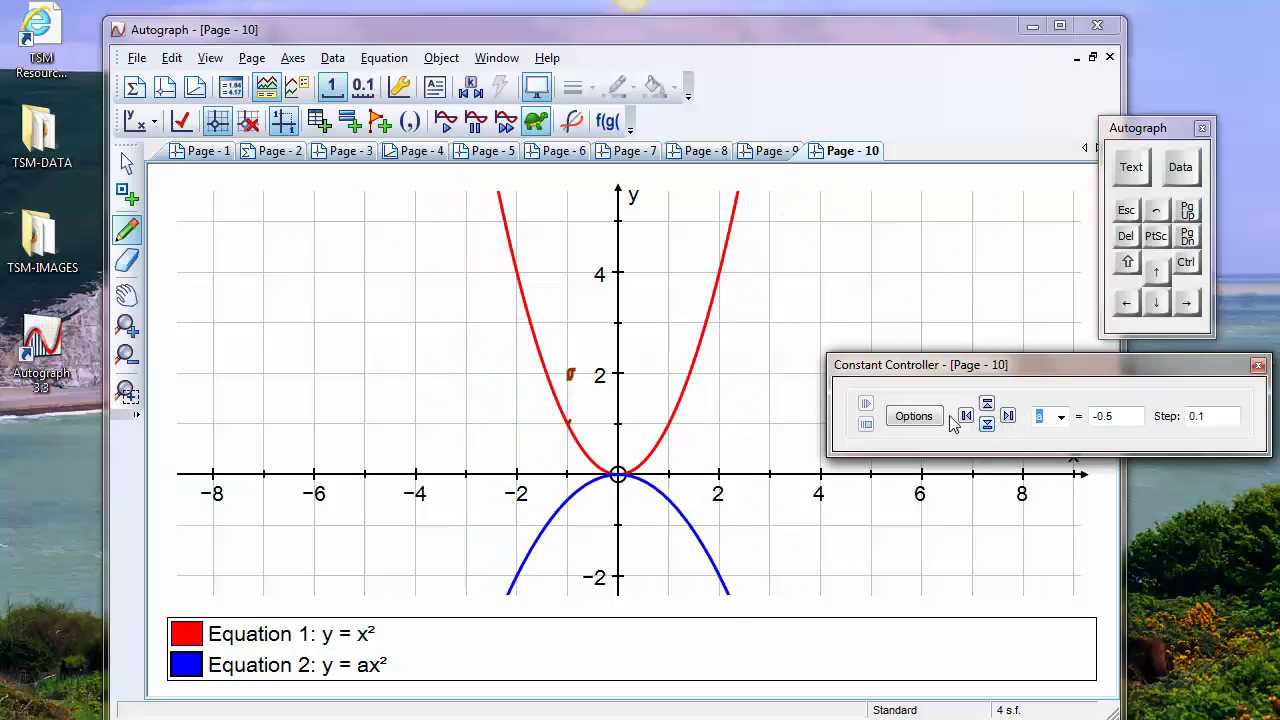
Draw a family plot of y = ax² with a starting at −3, finishing at 3, in steps of 0.25
click(913, 418)
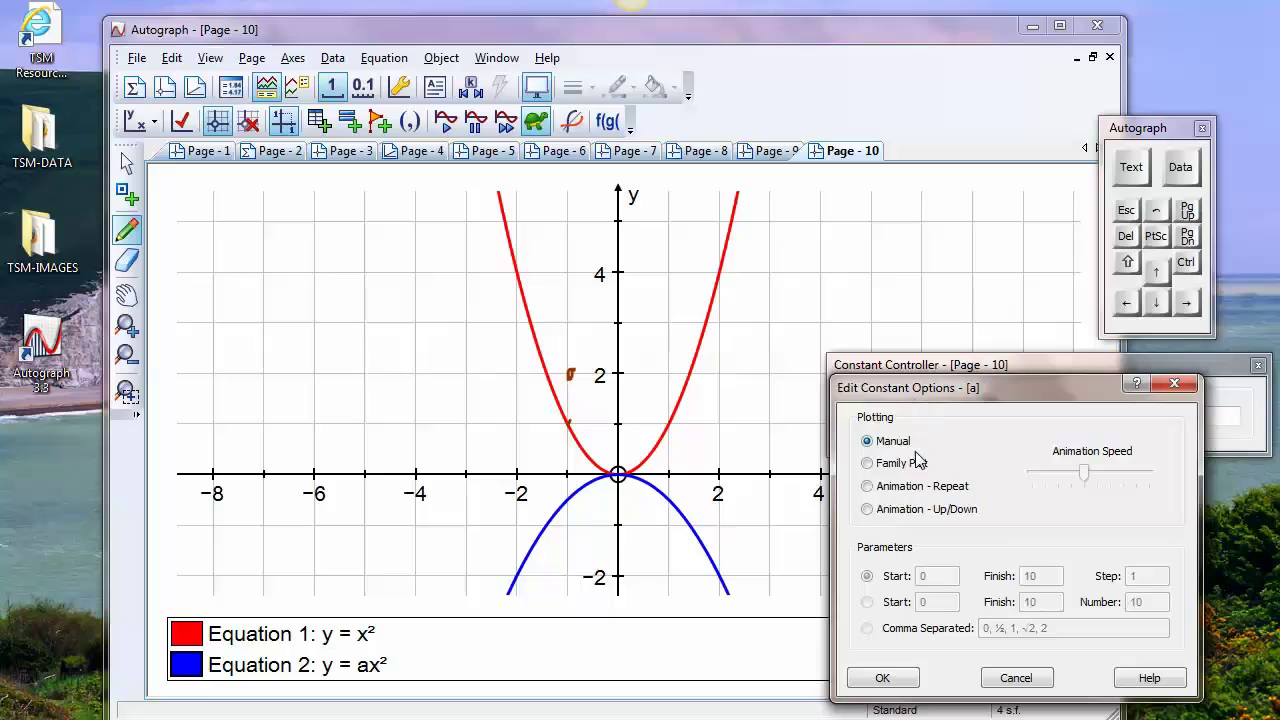
click(869, 465)
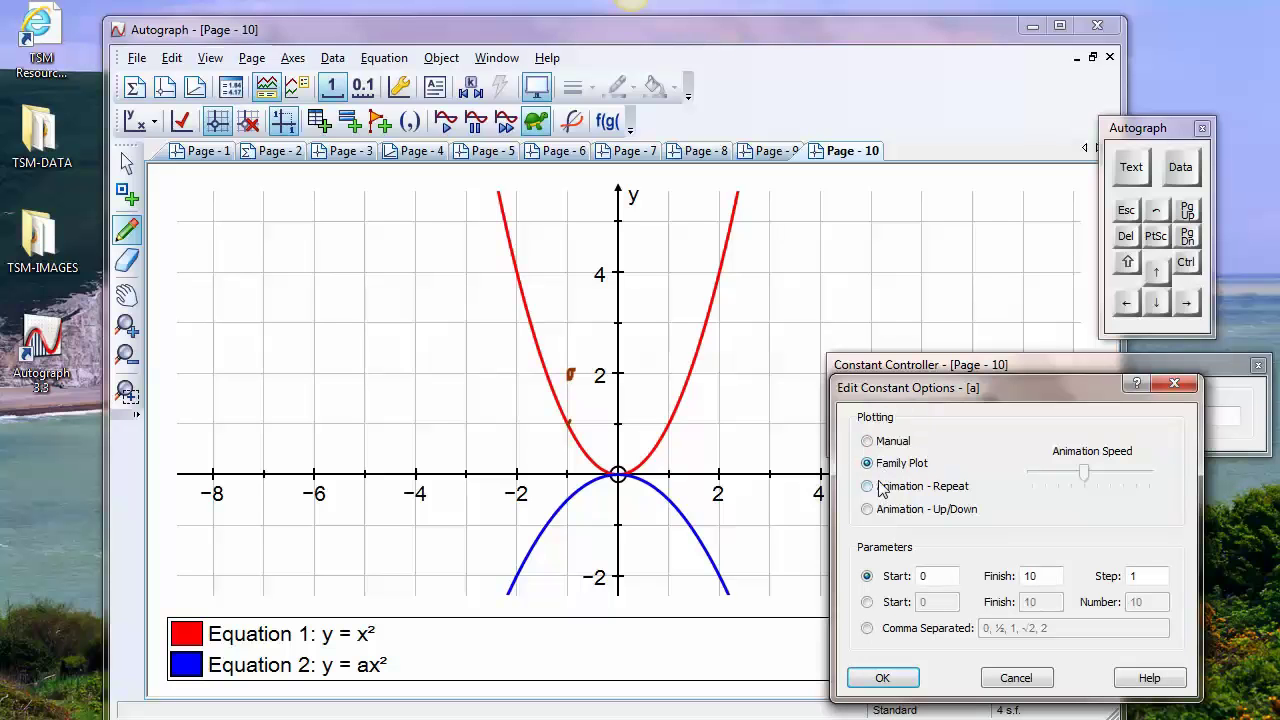
click(925, 576)
mouse_move(1180, 167)
drag(1185, 128, 925, 153)
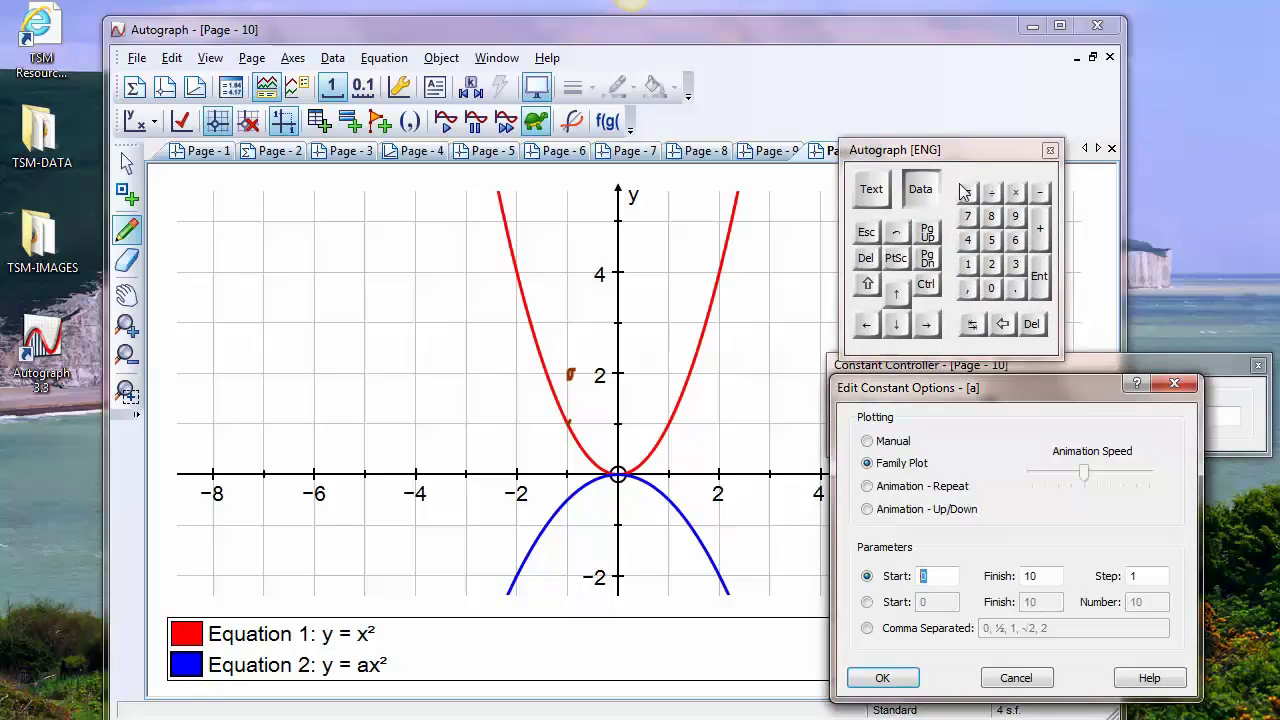
click(1040, 191)
click(1015, 265)
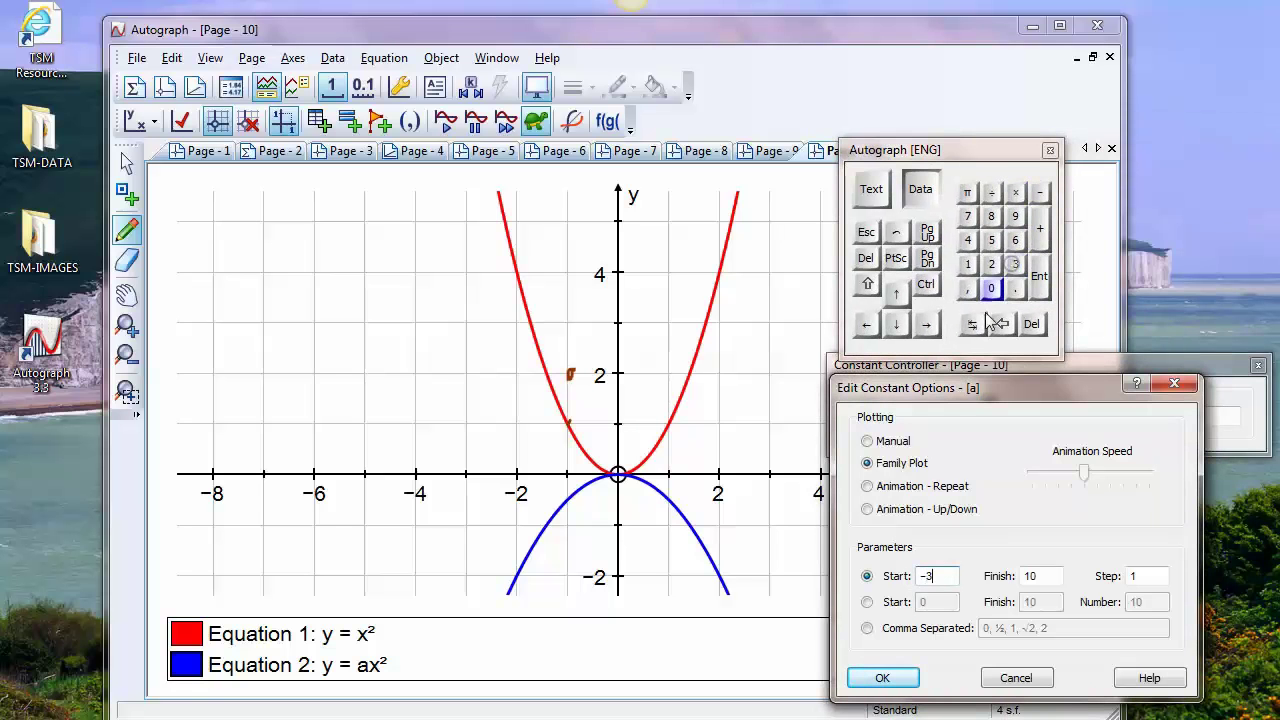
click(971, 323)
click(1015, 265)
click(971, 327)
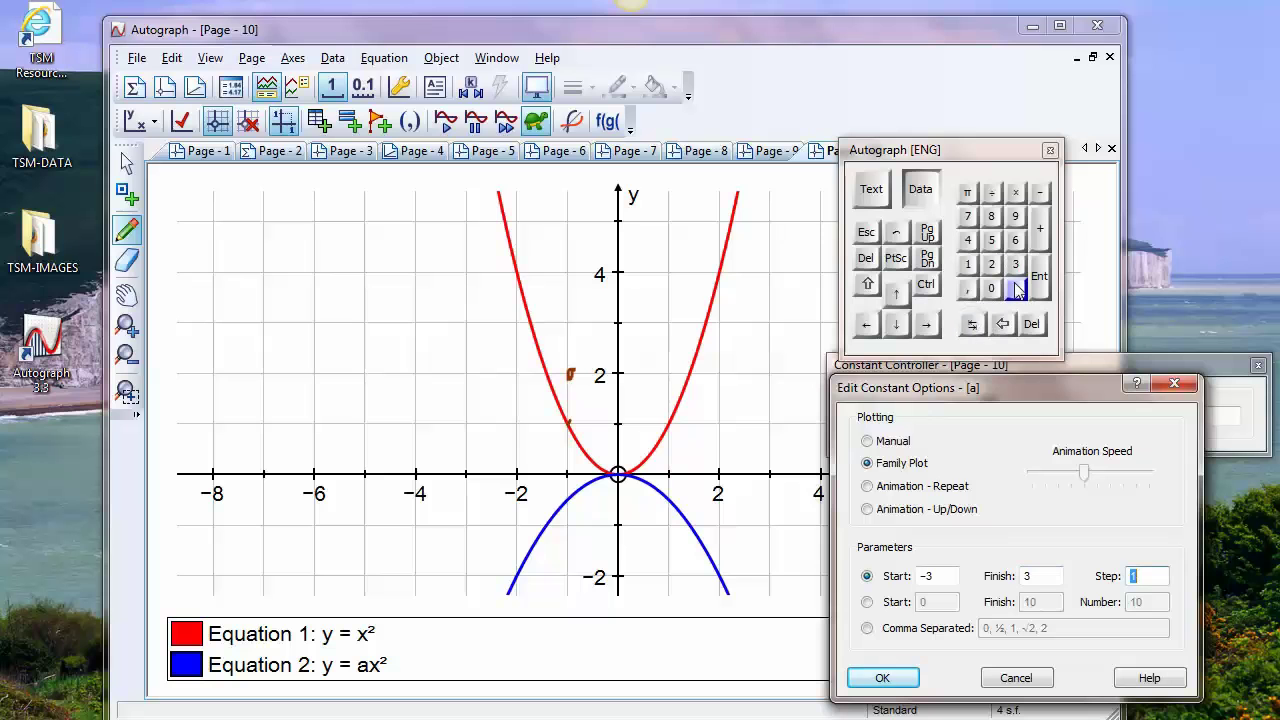
click(1015, 288)
click(991, 264)
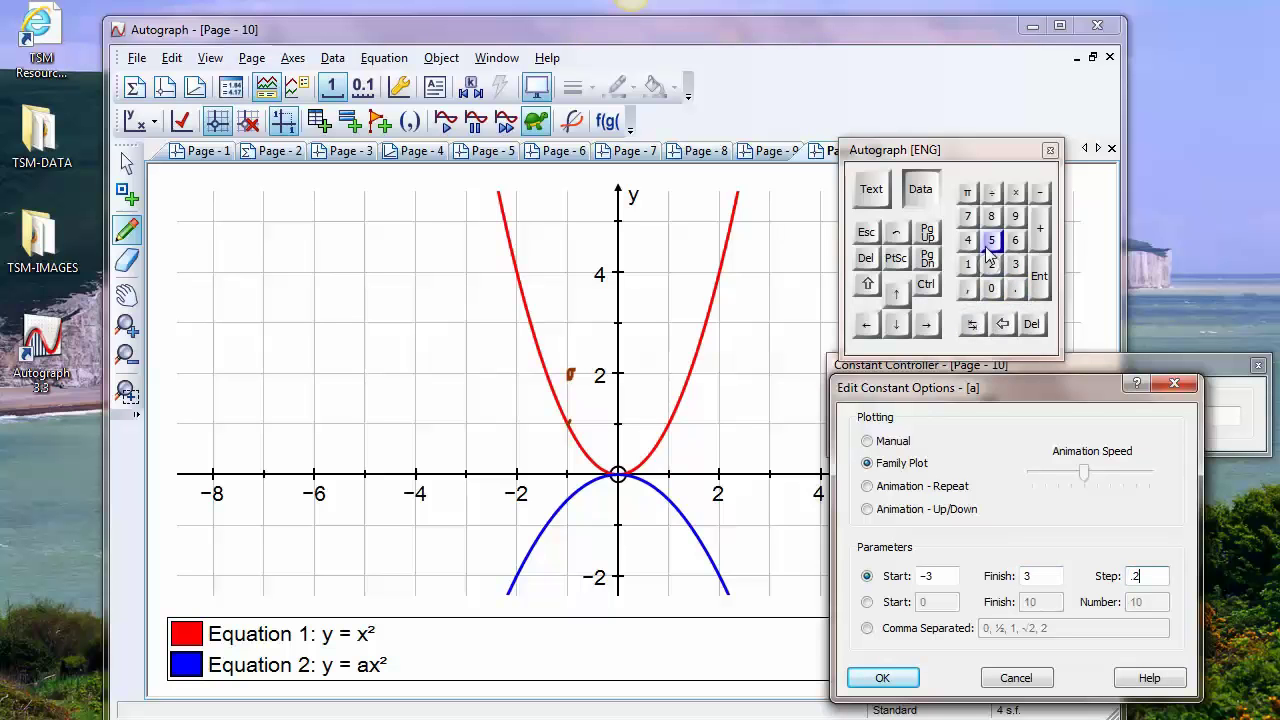
click(991, 240)
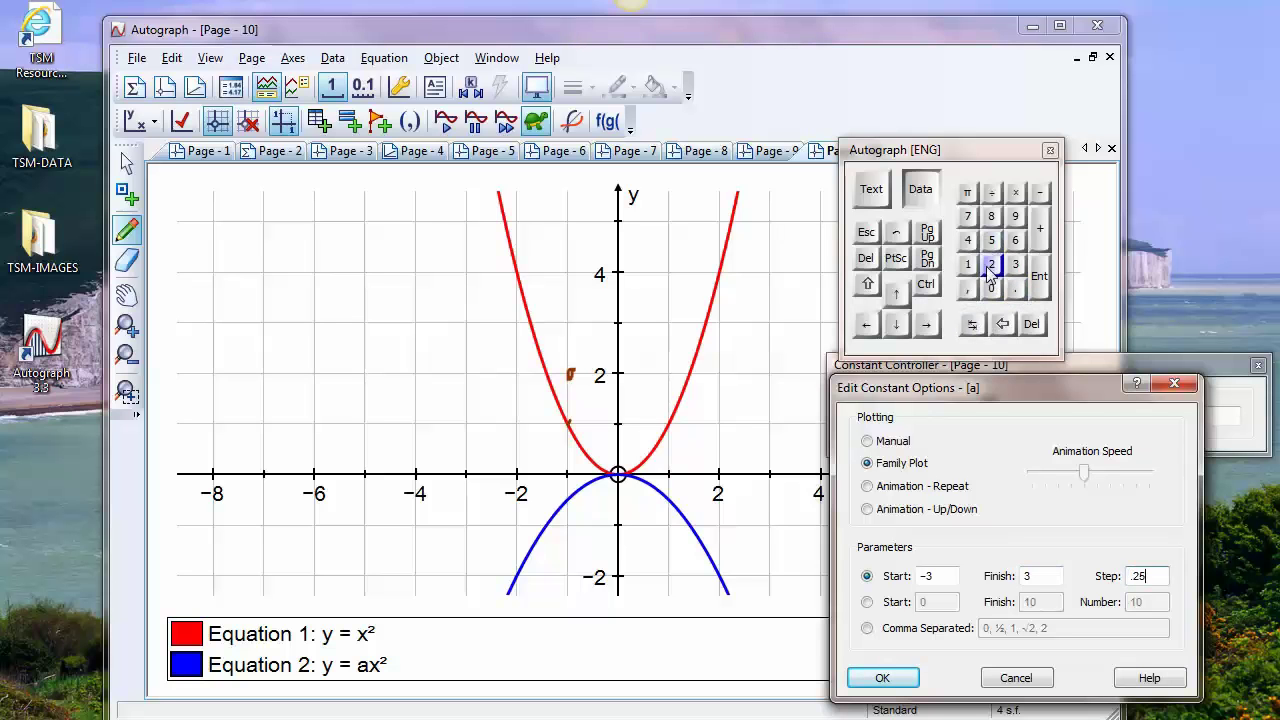
click(884, 680)
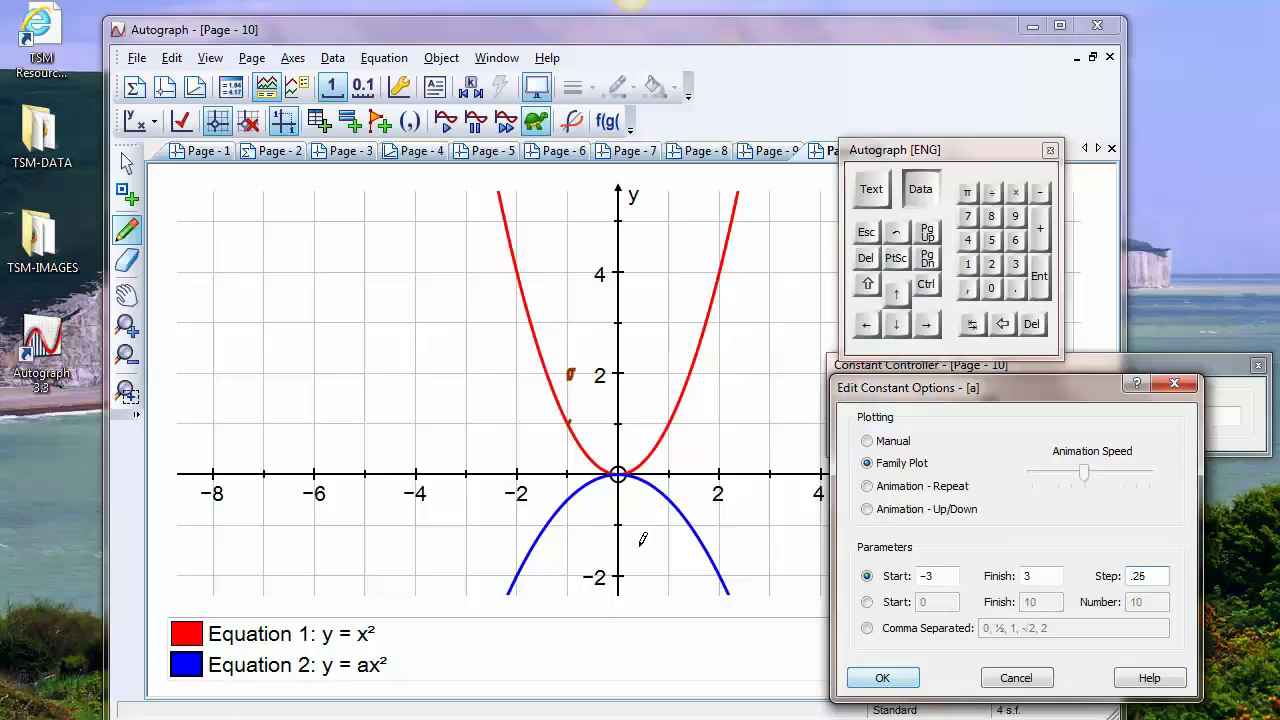
click(884, 678)
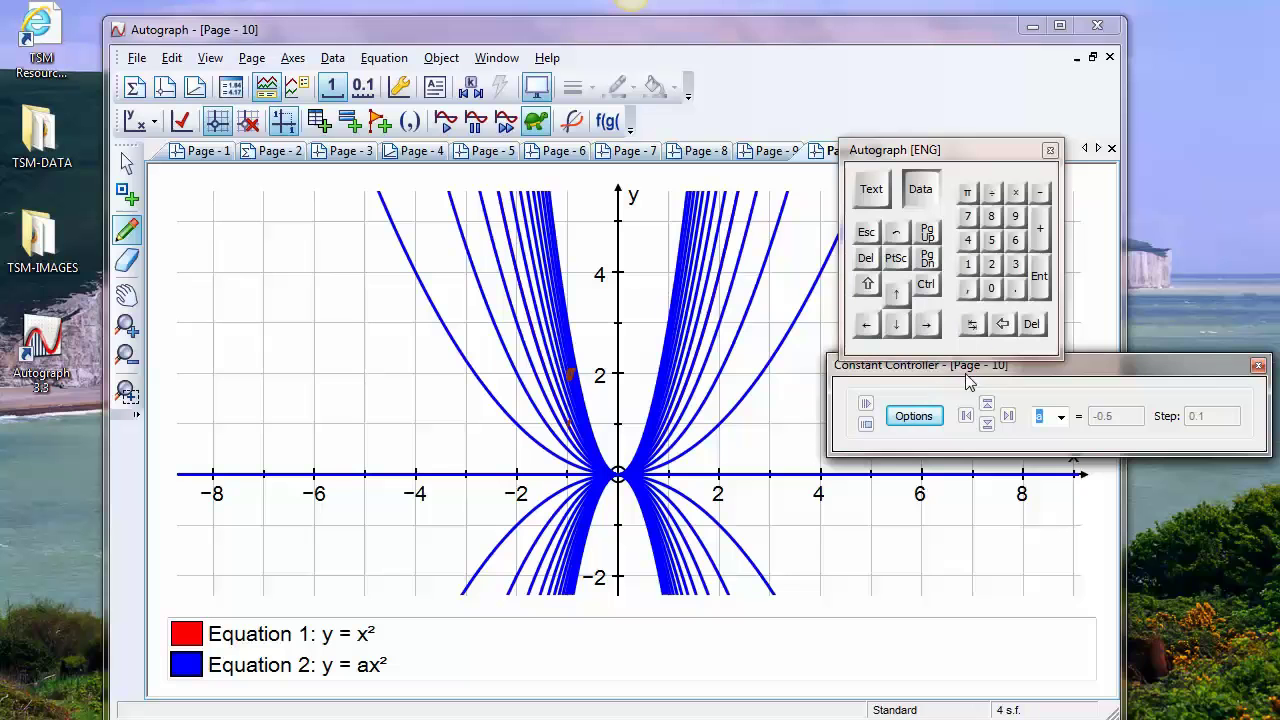
Switch the constant a to Animation - Up/Down, run the animation, and stop it
click(913, 416)
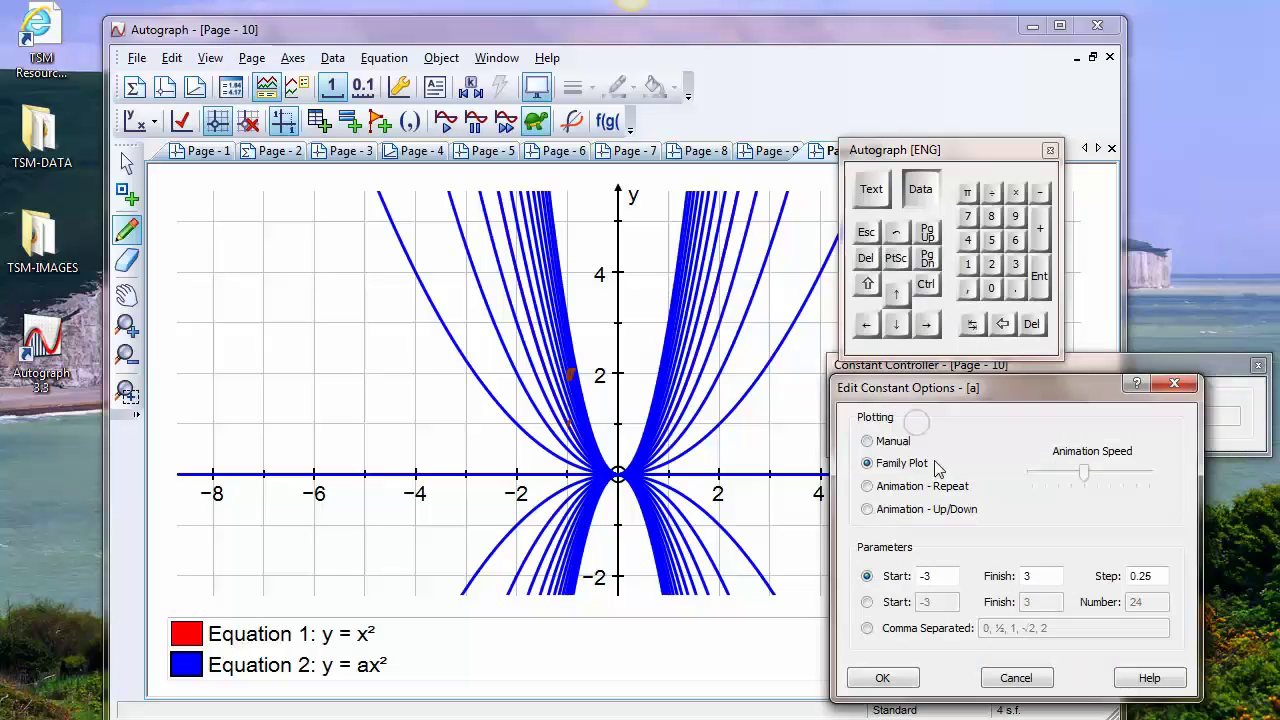
click(867, 509)
click(882, 678)
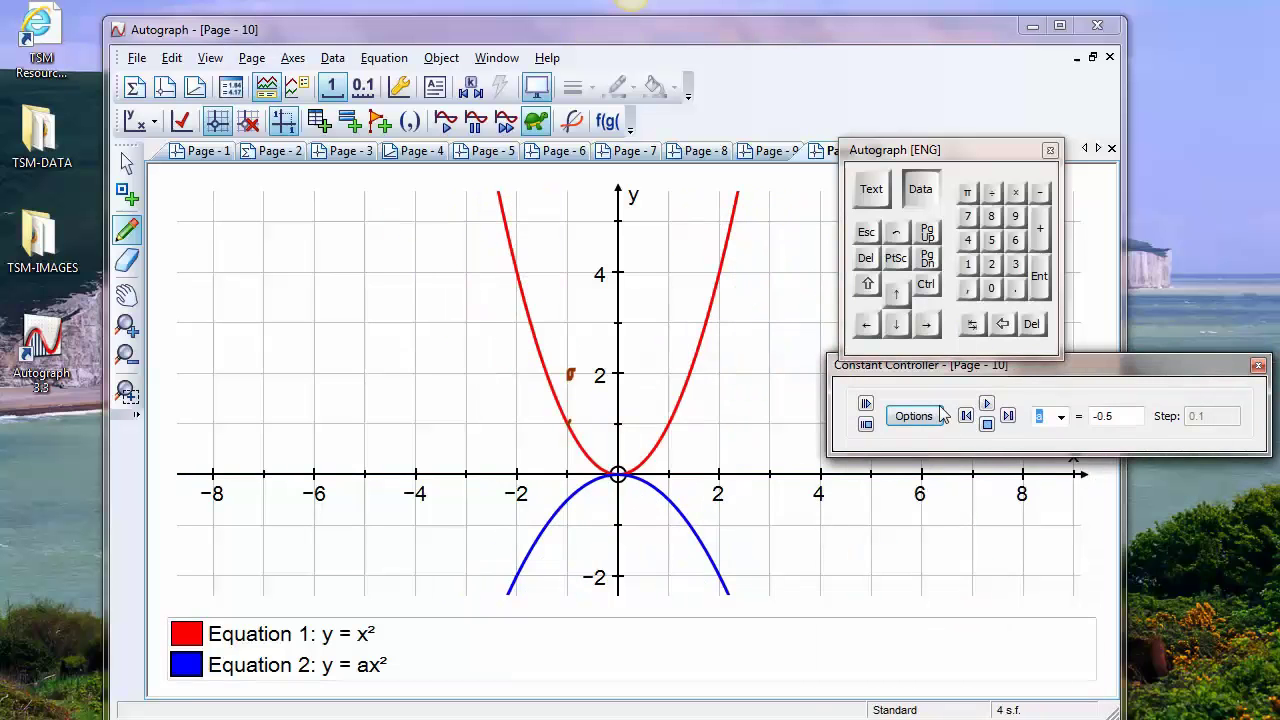
click(987, 406)
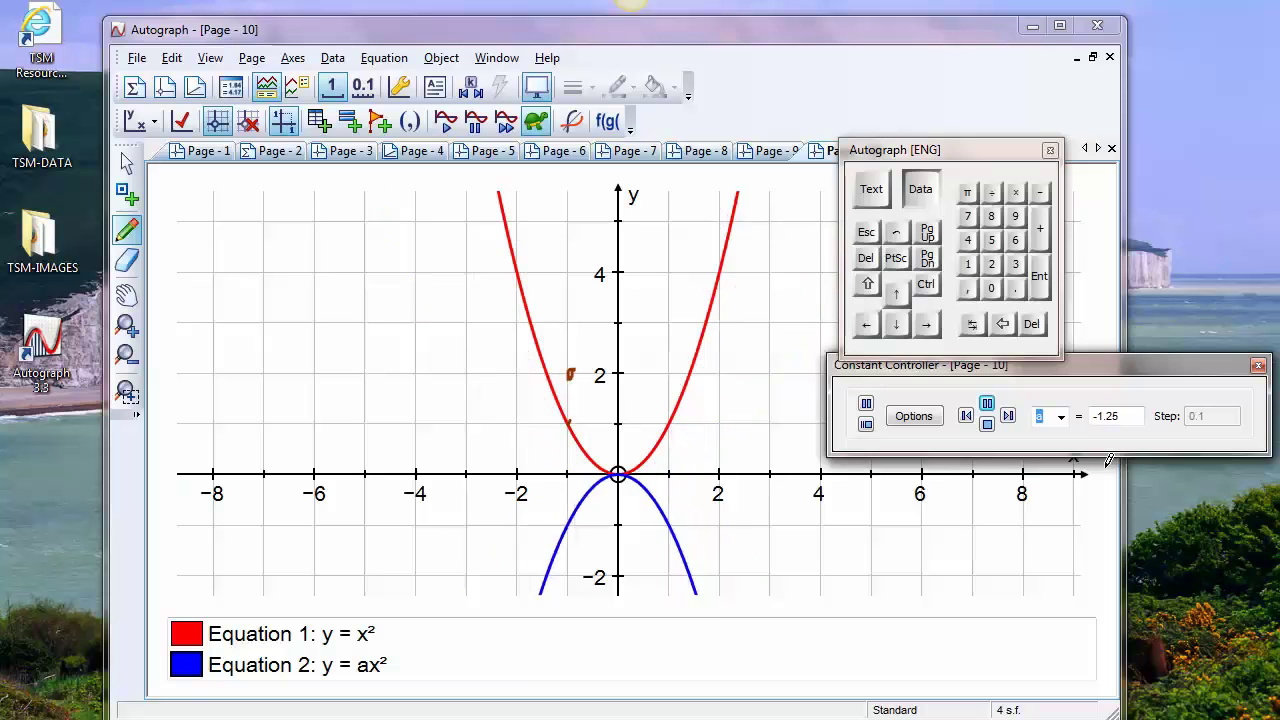
click(987, 424)
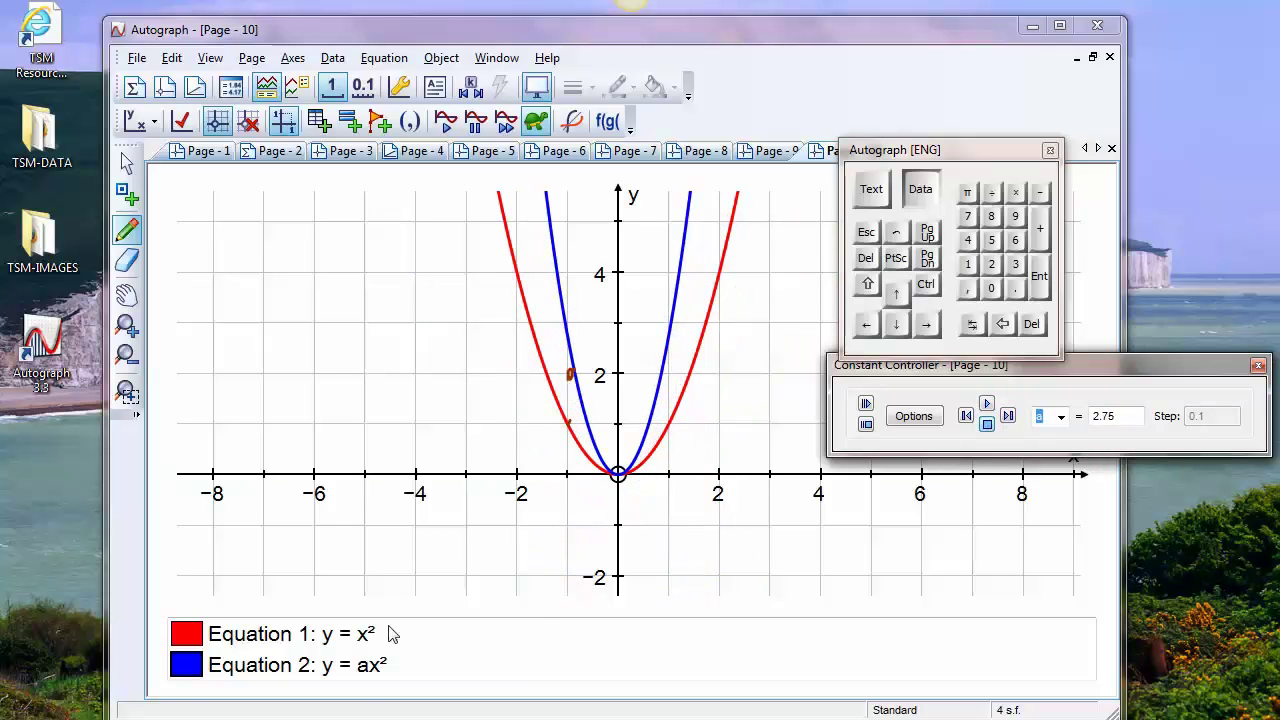
Change Equation 2 to y = (ax)², and run and stop the animation of constant a
double_click(372, 670)
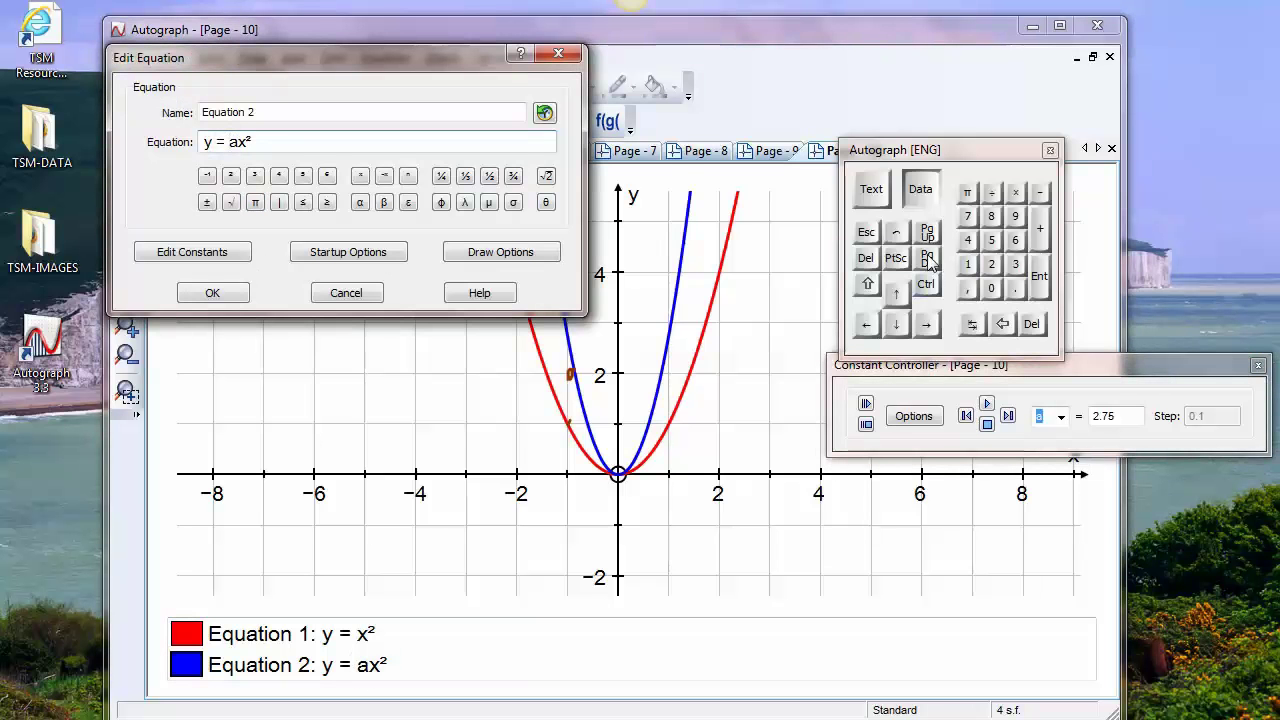
click(871, 189)
click(724, 181)
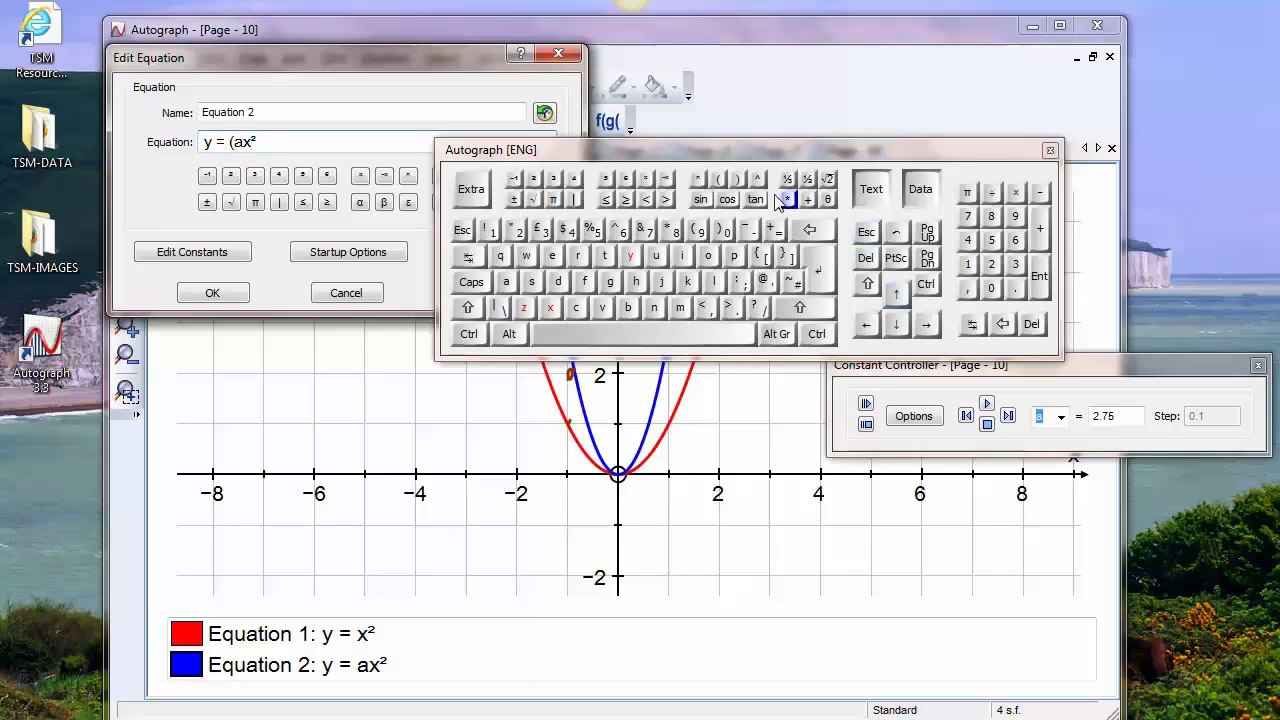
click(738, 179)
click(871, 189)
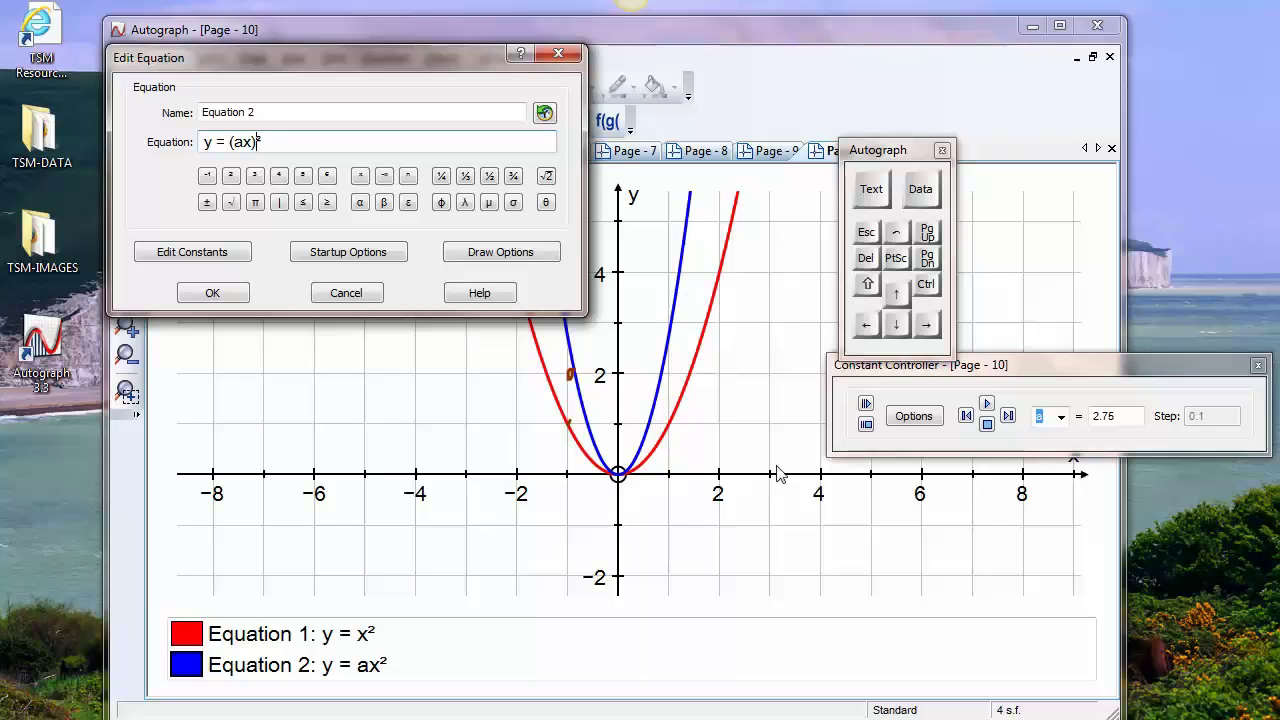
click(213, 293)
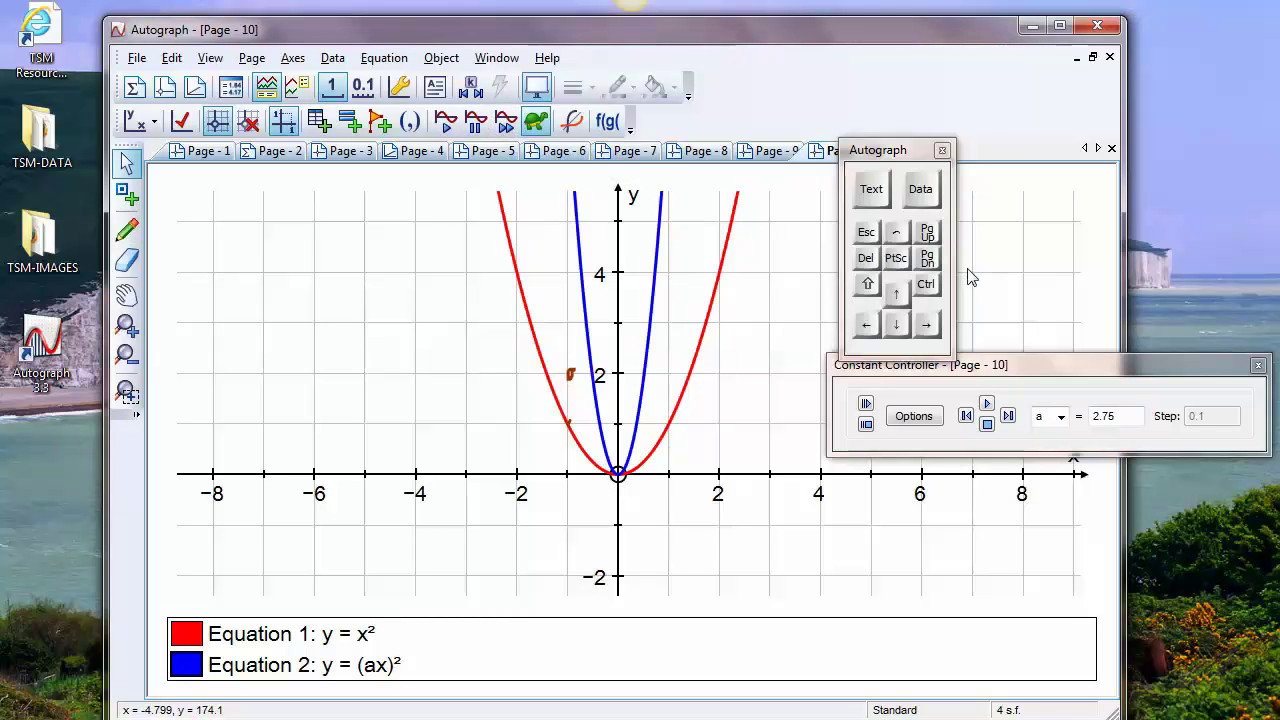
click(986, 403)
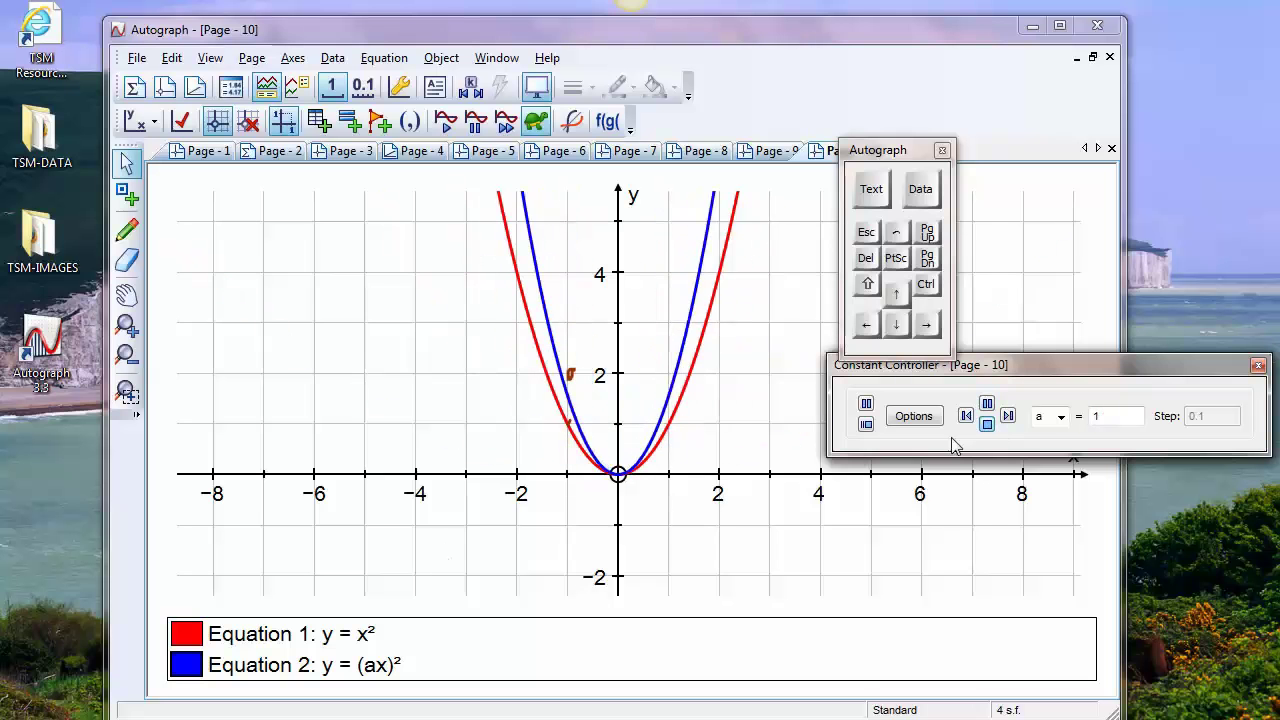
click(987, 425)
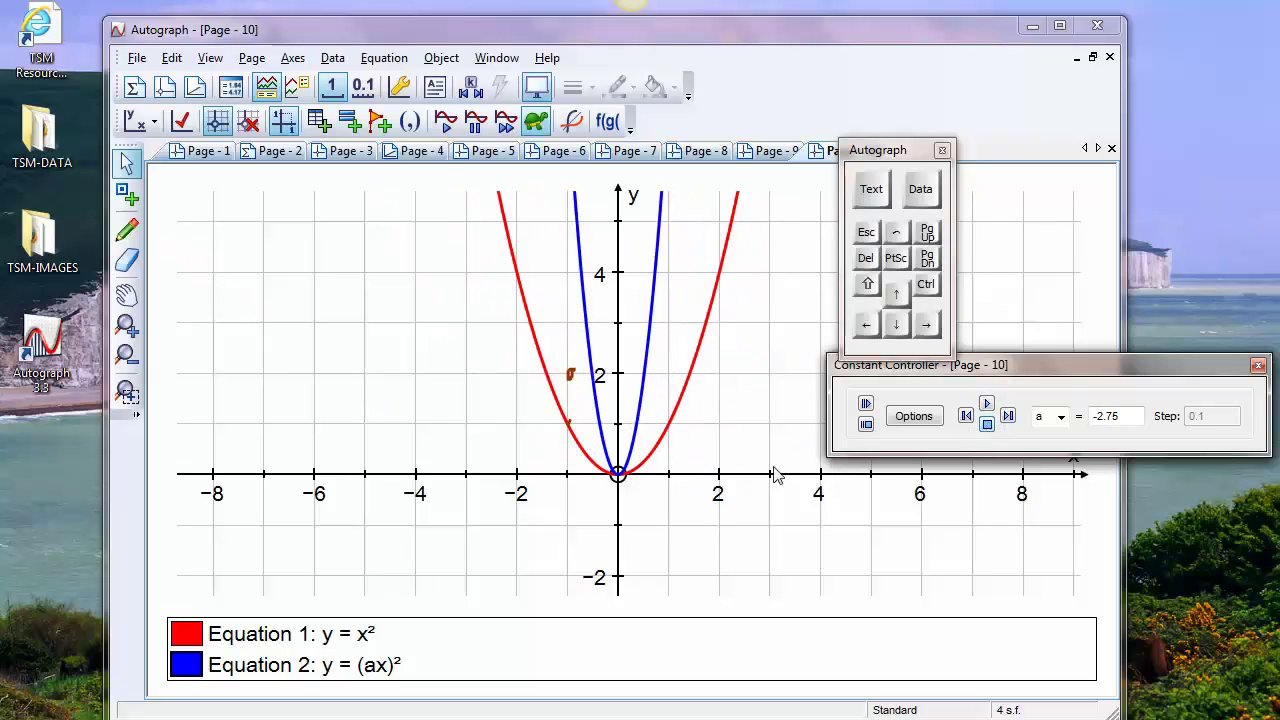
Change Equation 2 to y = (x − a)², finish plotting it, and start the animation of constant a
double_click(385, 662)
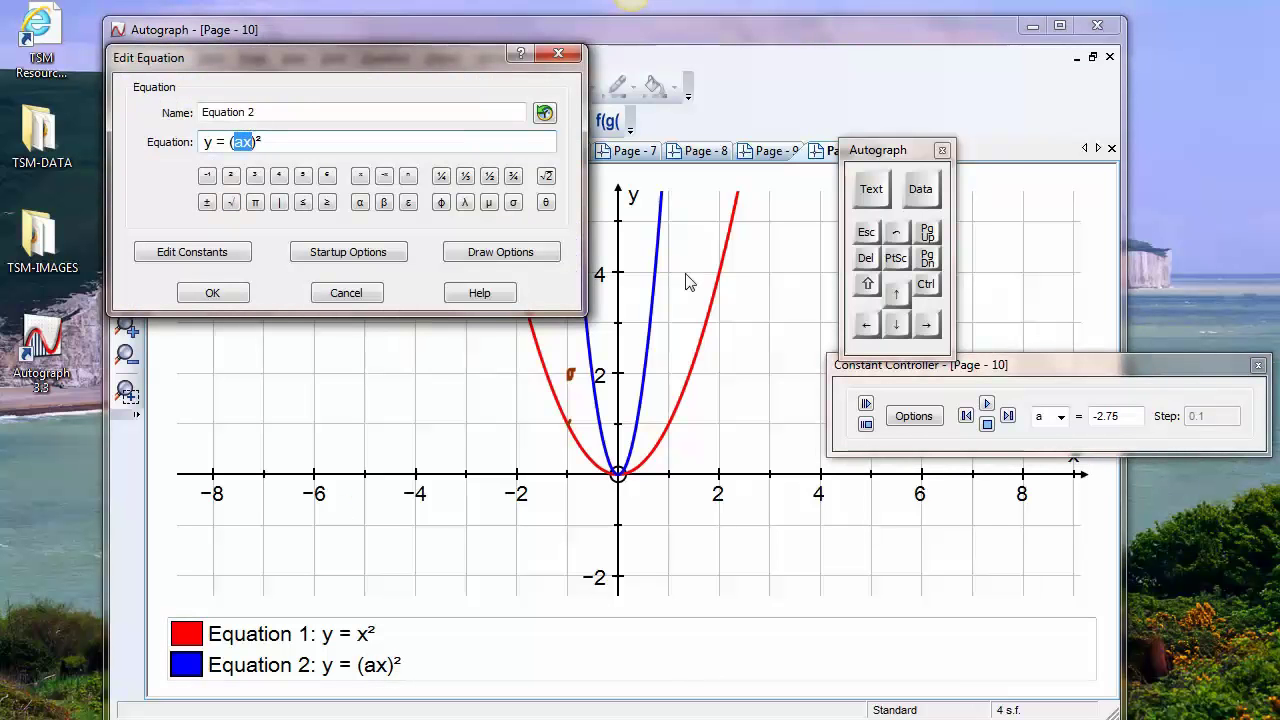
click(871, 189)
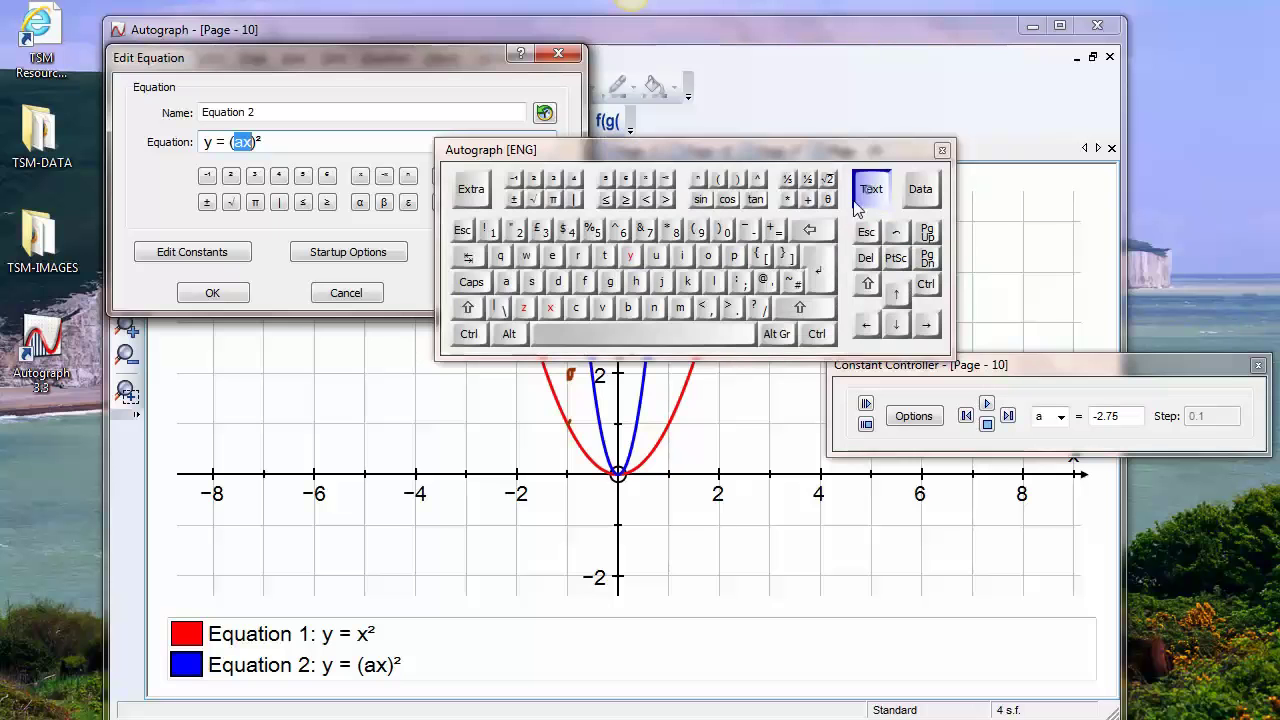
click(550, 307)
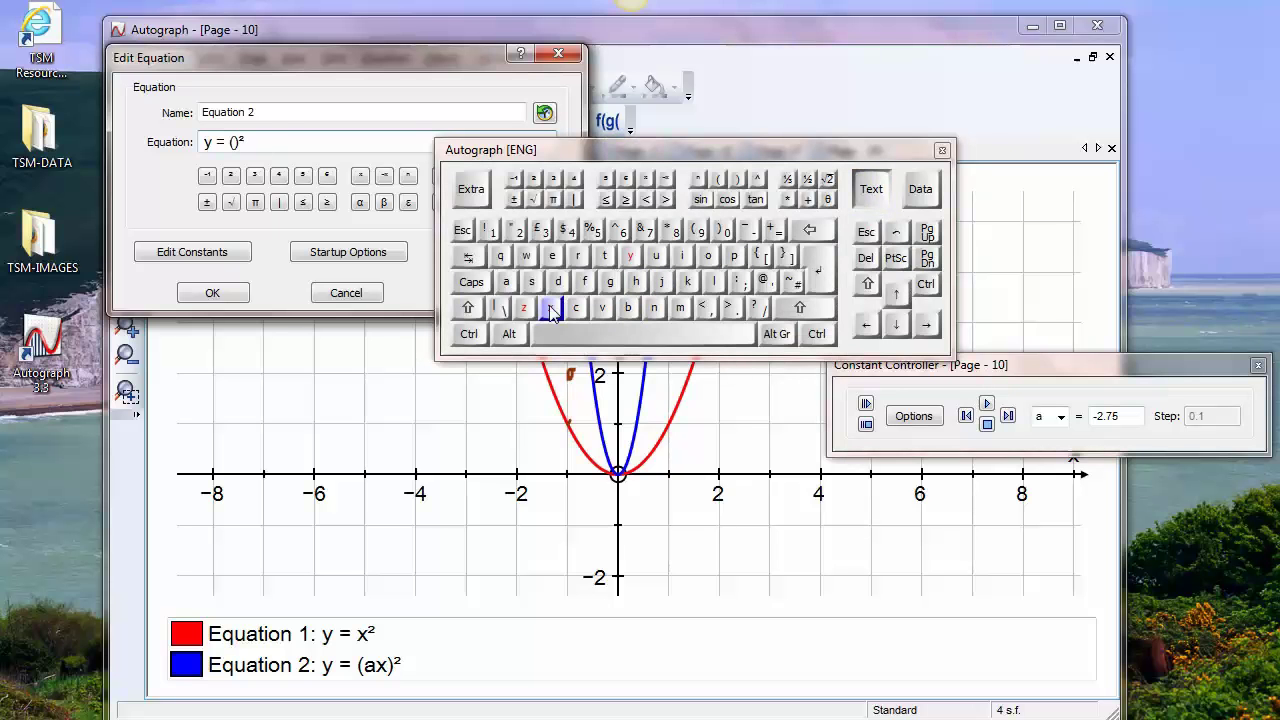
click(743, 230)
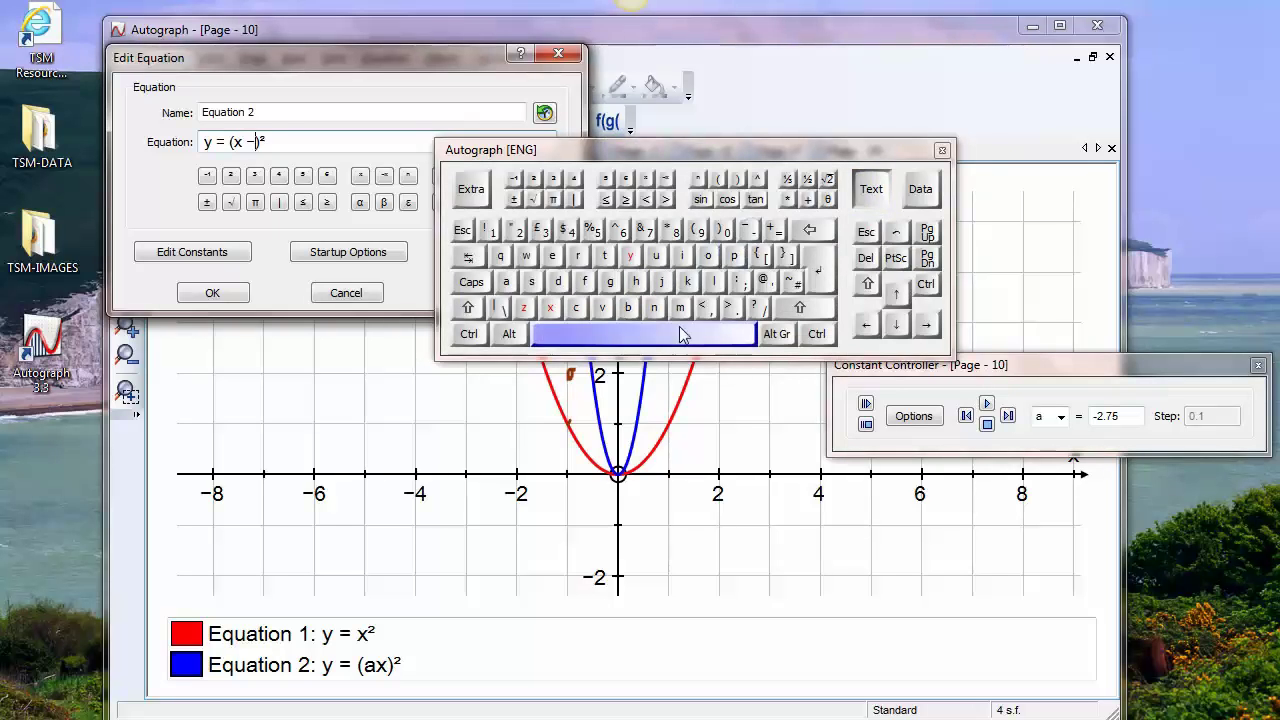
click(506, 285)
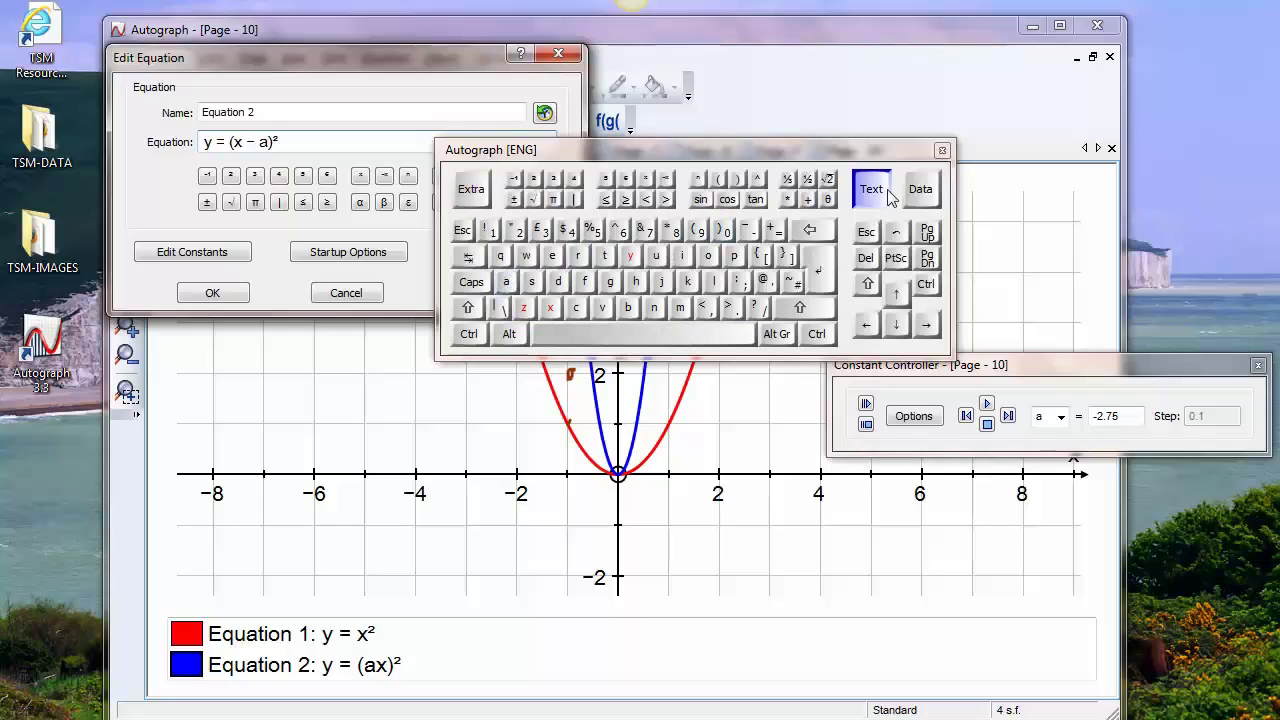
click(871, 189)
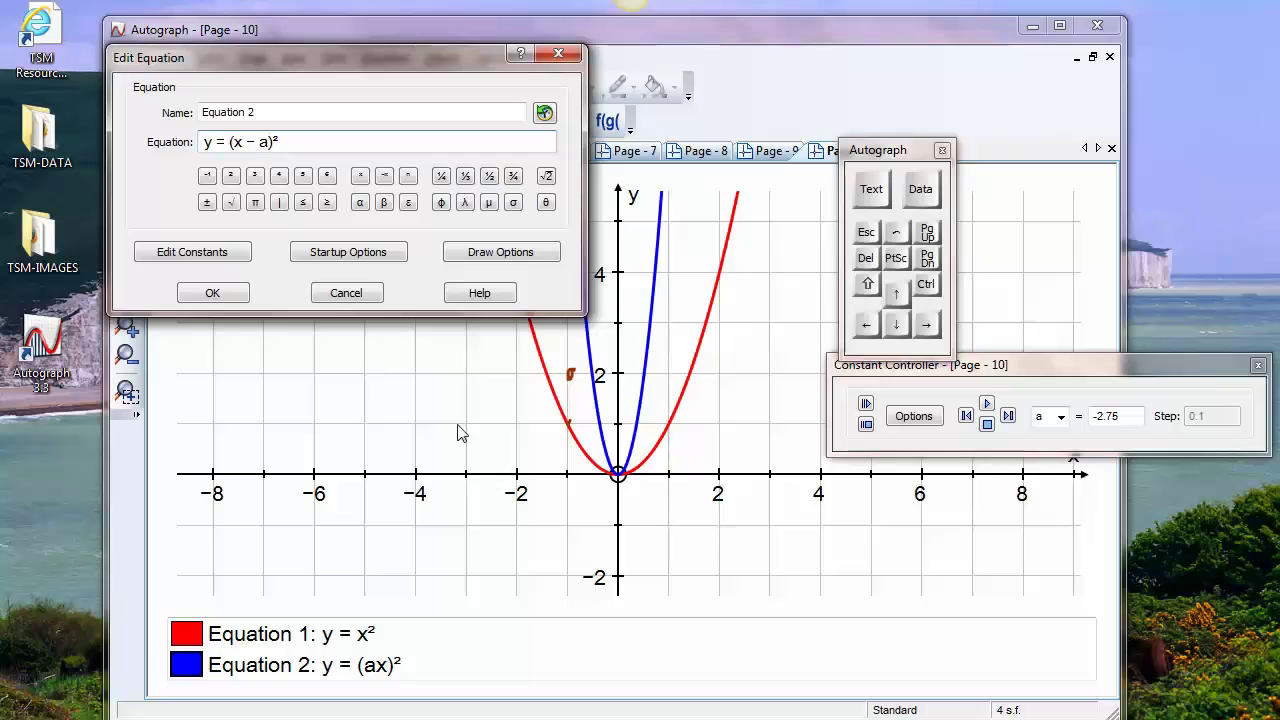
click(210, 294)
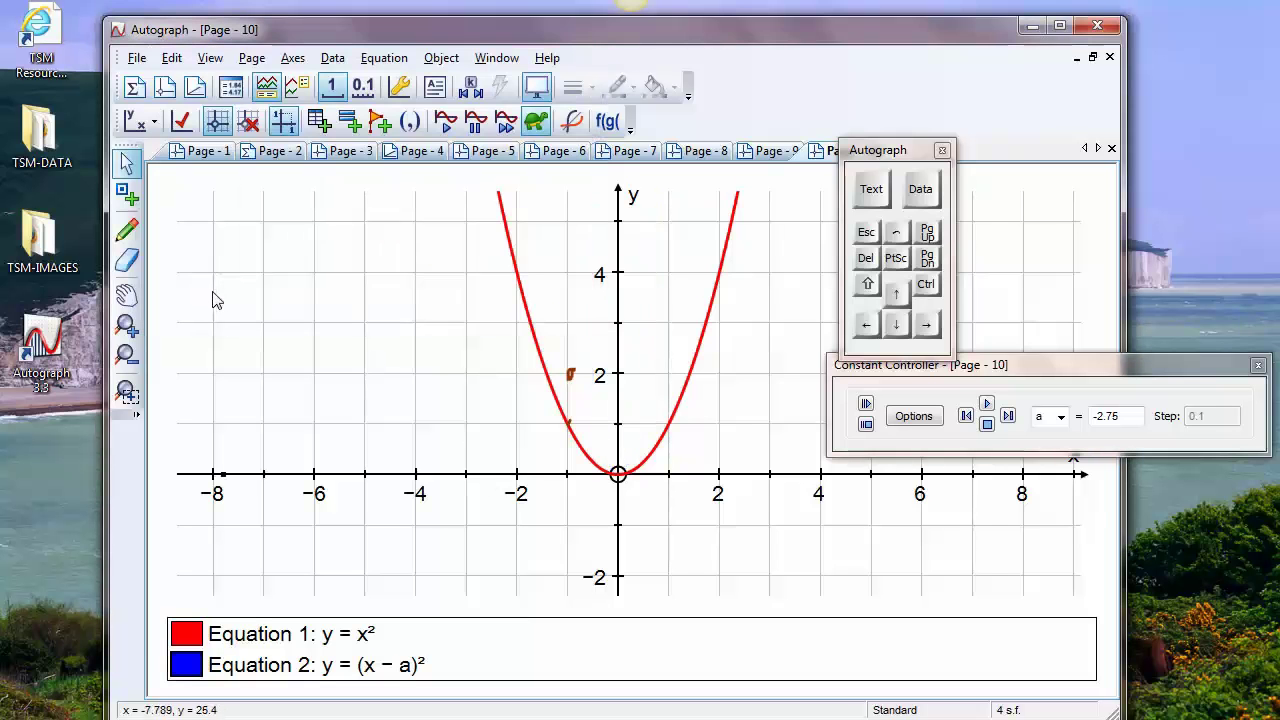
click(491, 121)
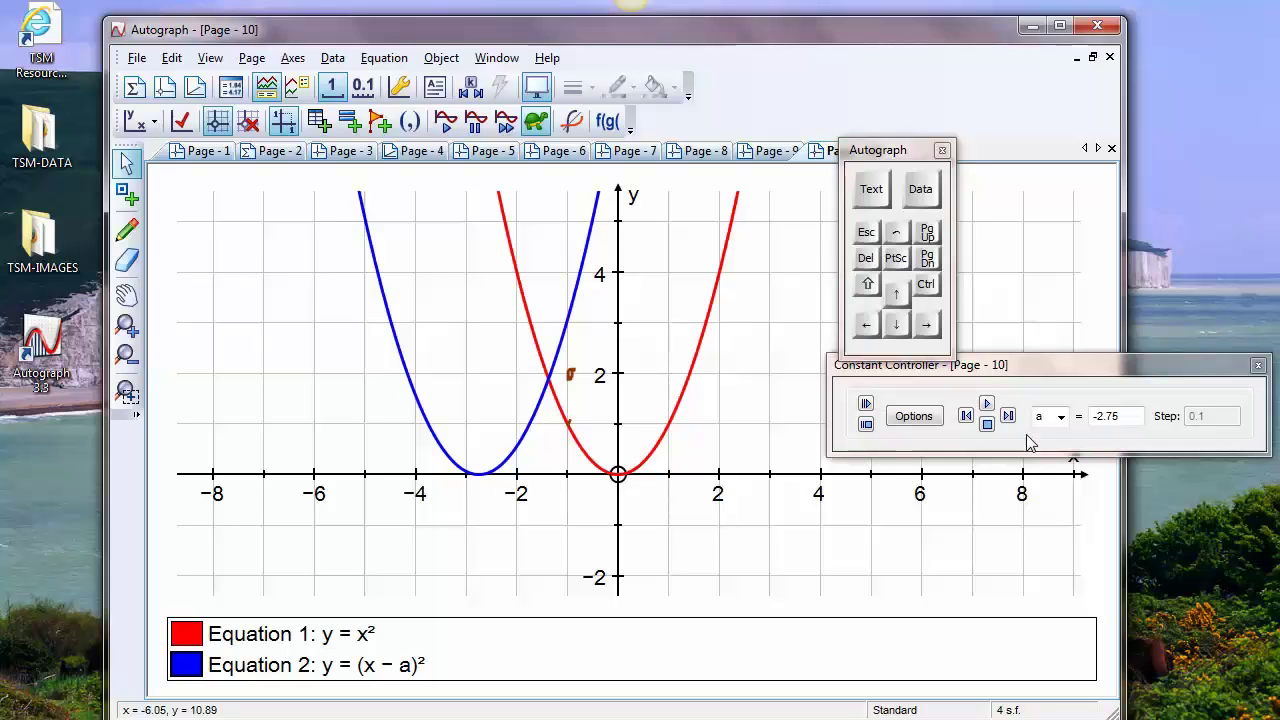
click(987, 407)
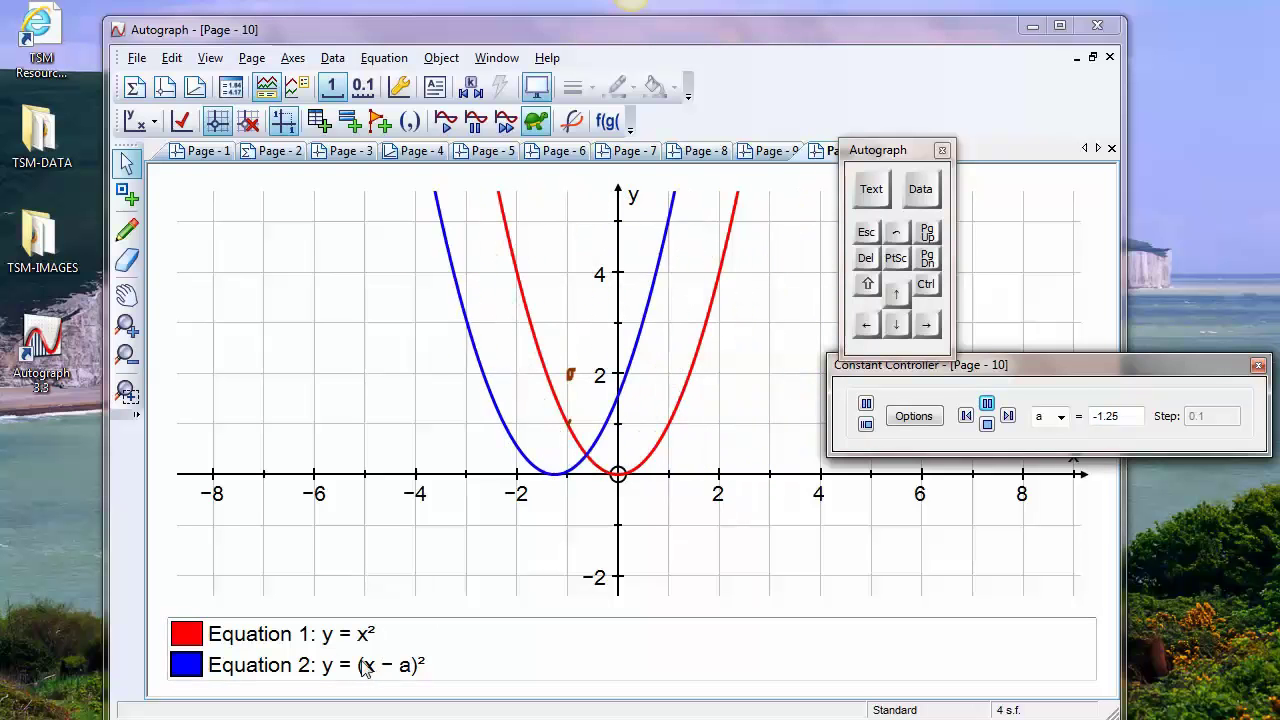
Change Equation 2 to y = x² + a, stopping the running animation to apply it, and replay and stop the animation of a
double_click(295, 665)
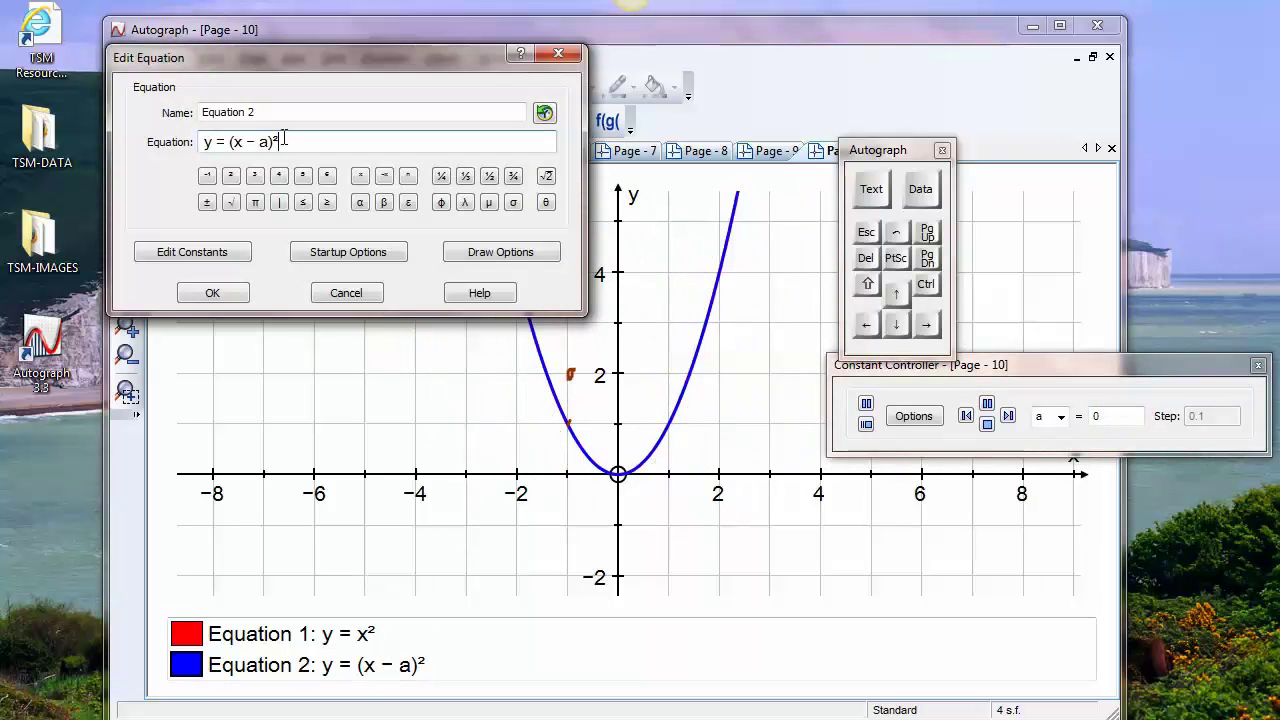
drag(282, 142, 231, 142)
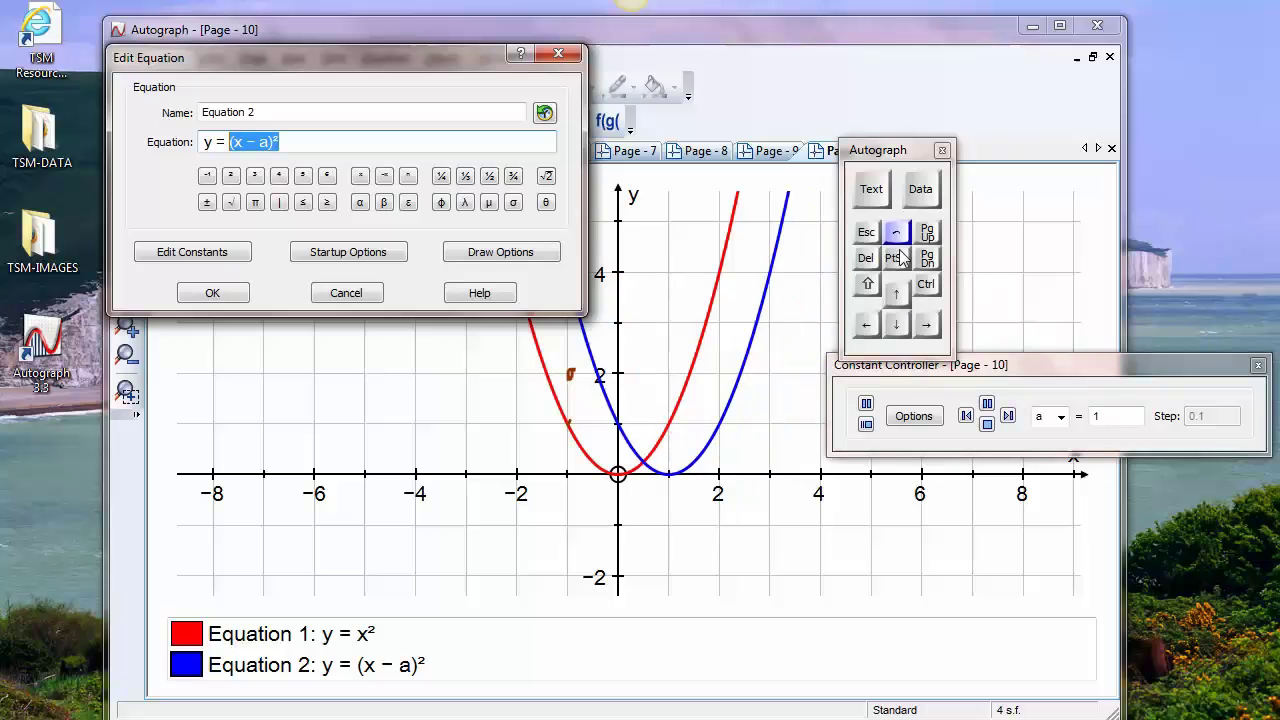
click(875, 190)
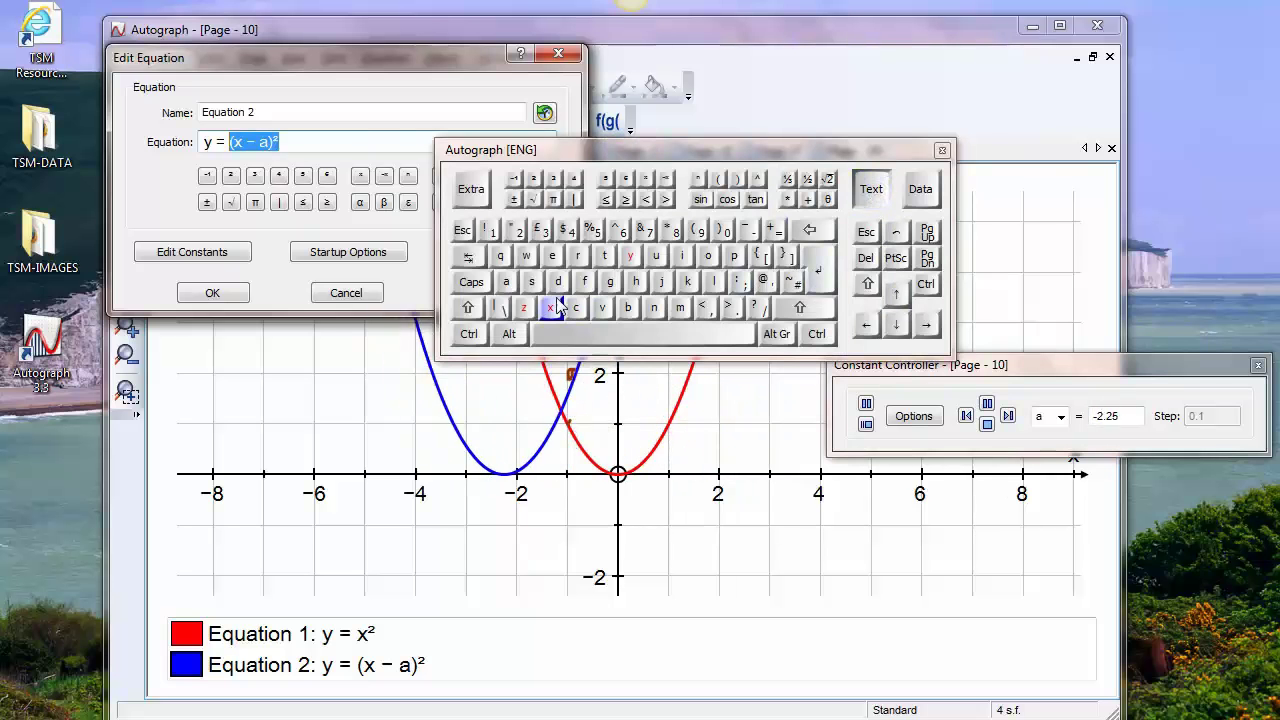
click(550, 307)
click(597, 325)
click(808, 199)
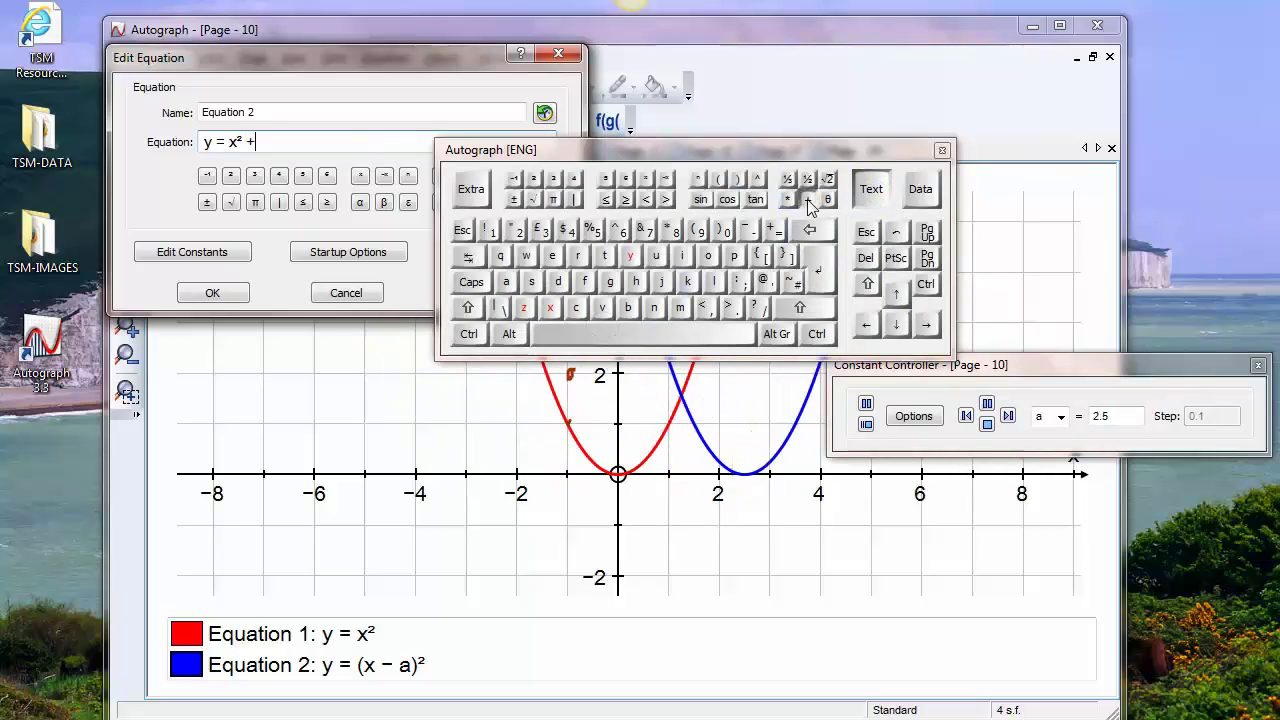
click(687, 325)
click(506, 282)
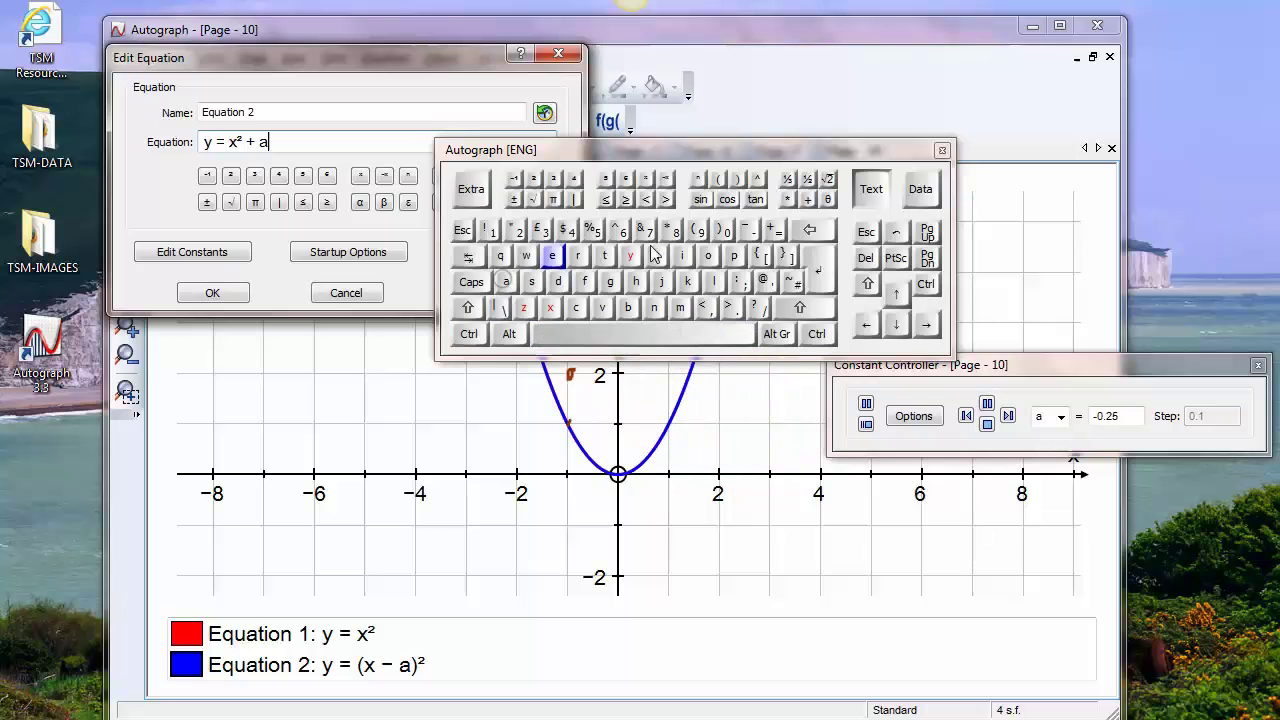
click(871, 189)
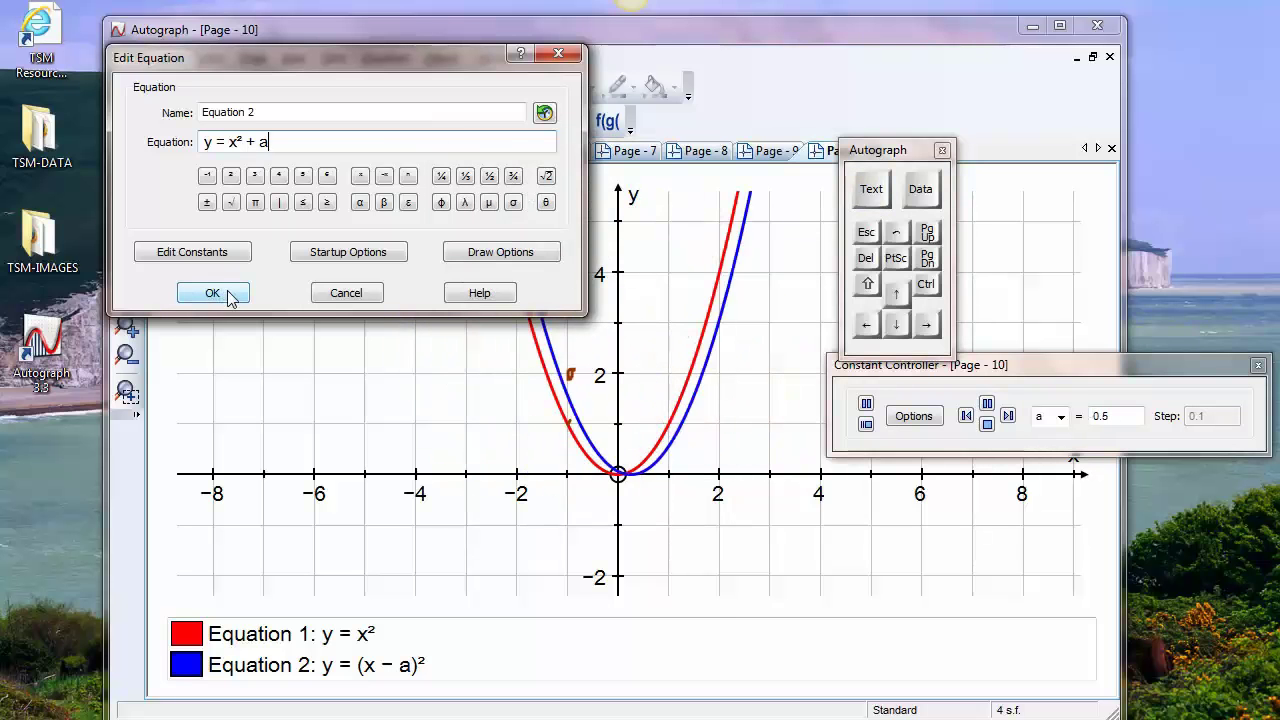
click(987, 424)
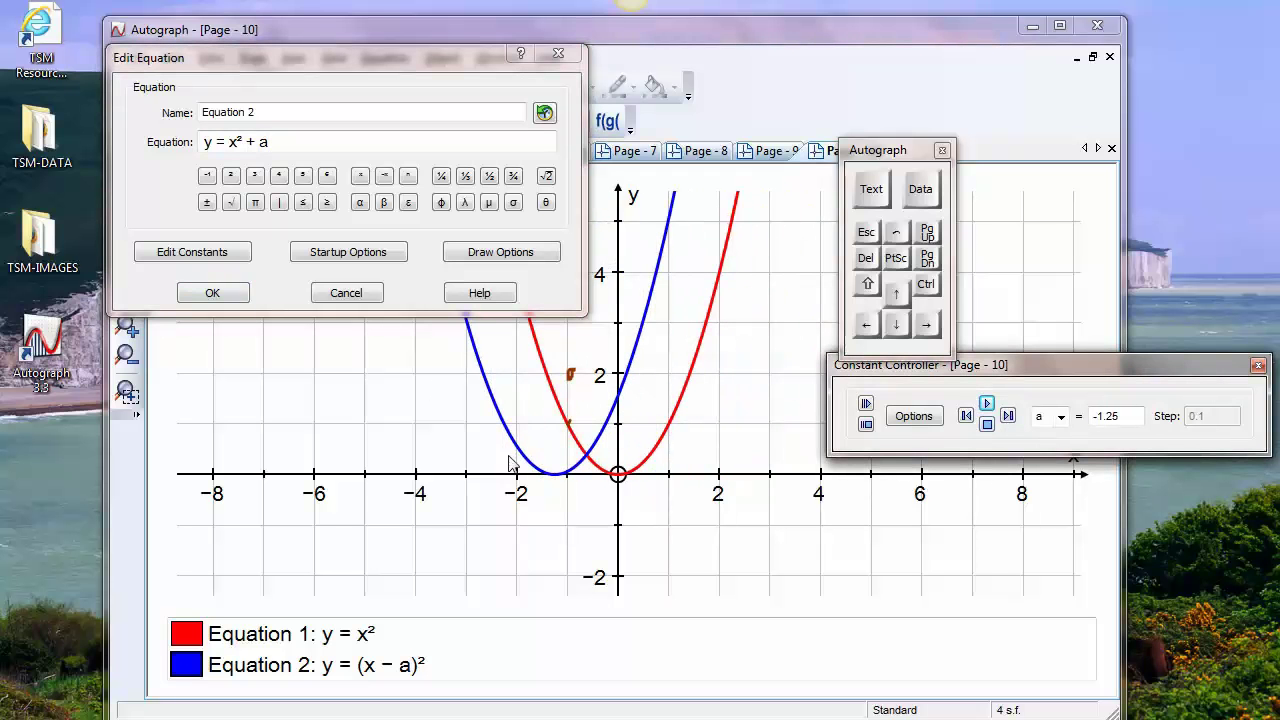
click(229, 293)
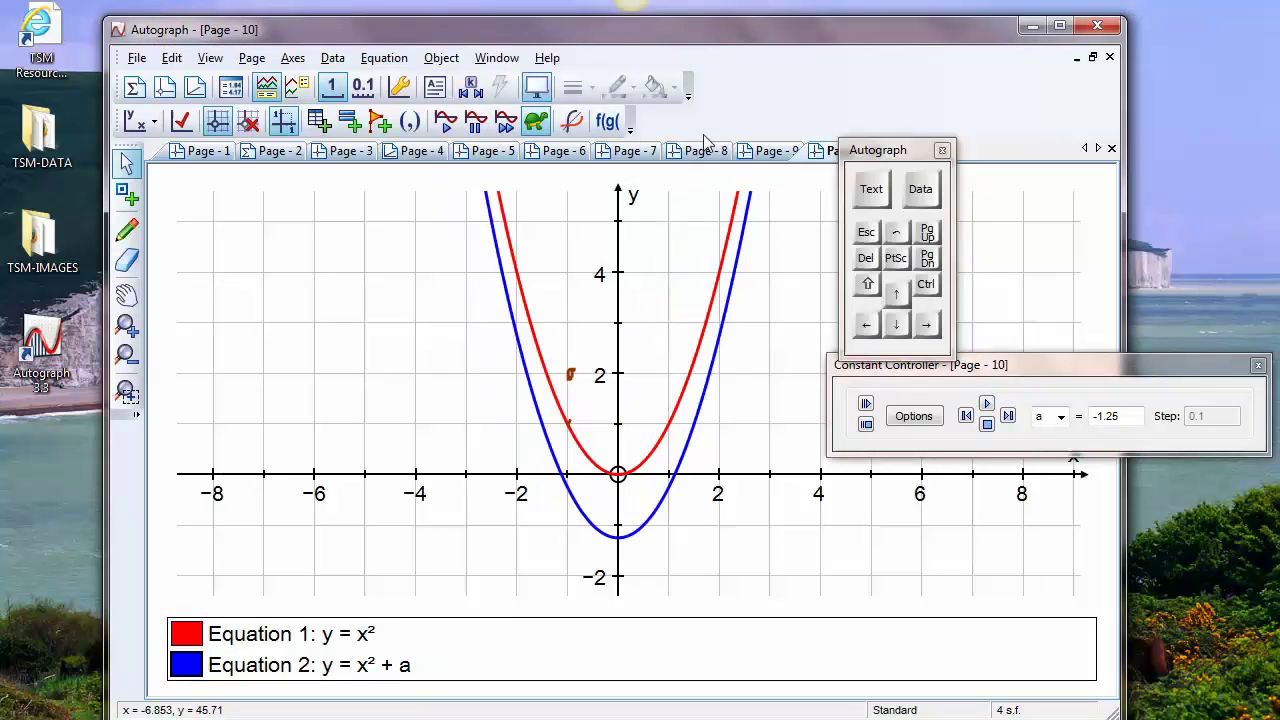
click(987, 402)
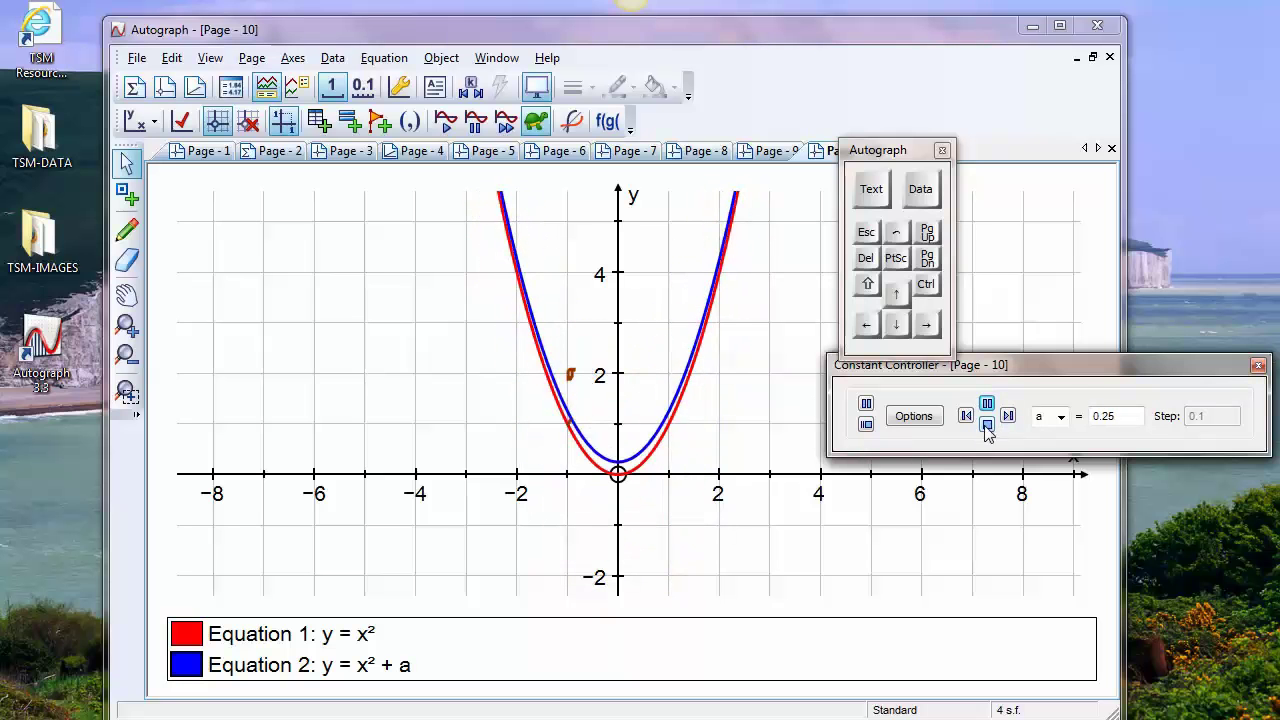
click(987, 426)
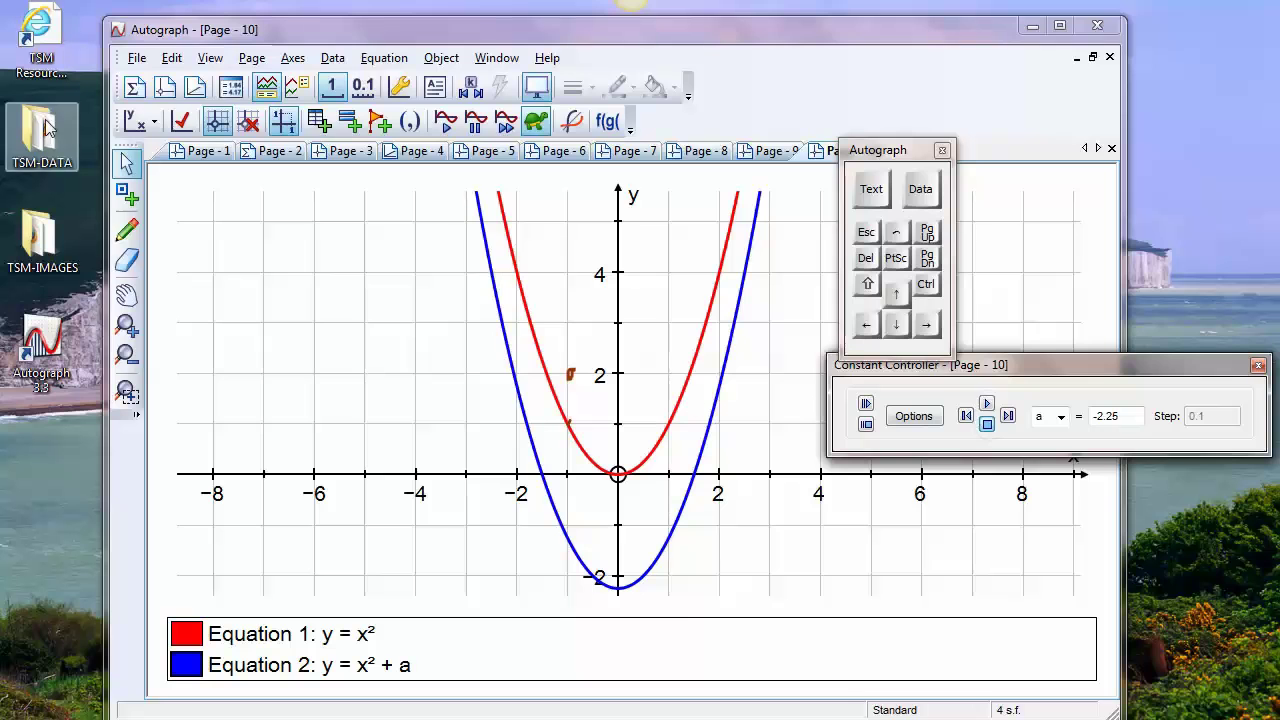
Add a new 2D graph page and shift the axes so x runs from about −2 to 16 and y from about −2 to 6
click(166, 89)
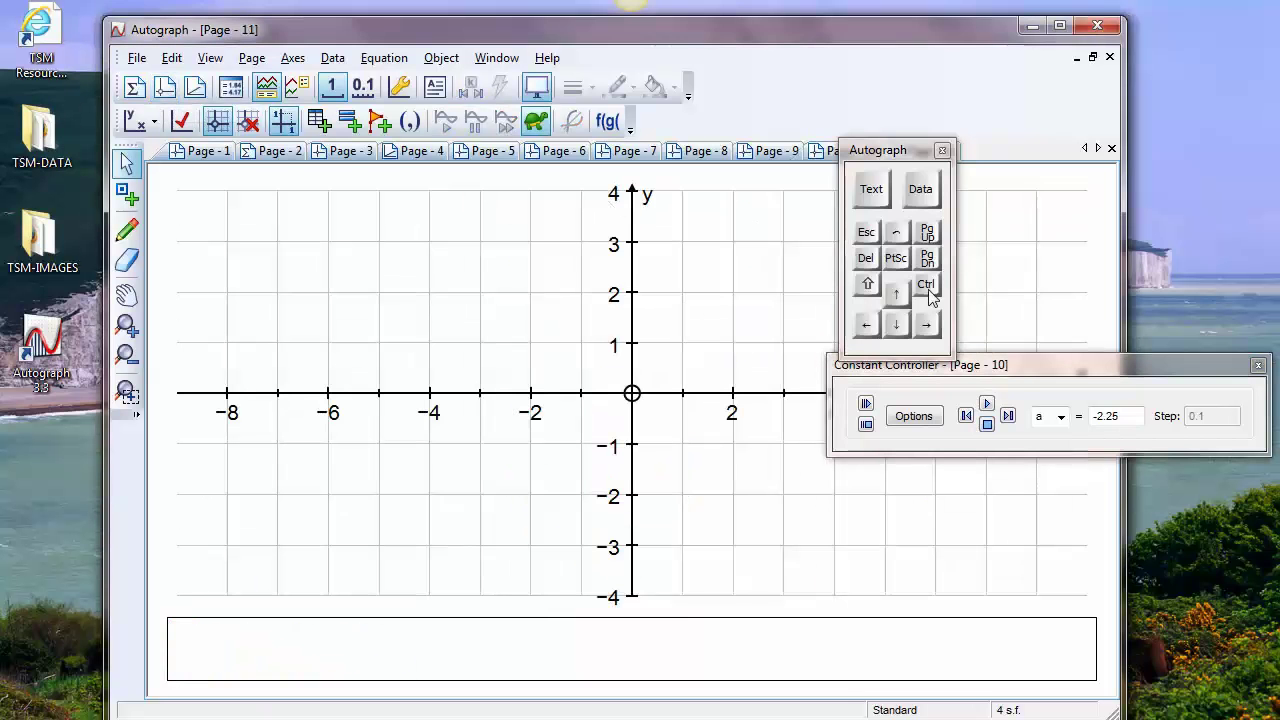
click(126, 294)
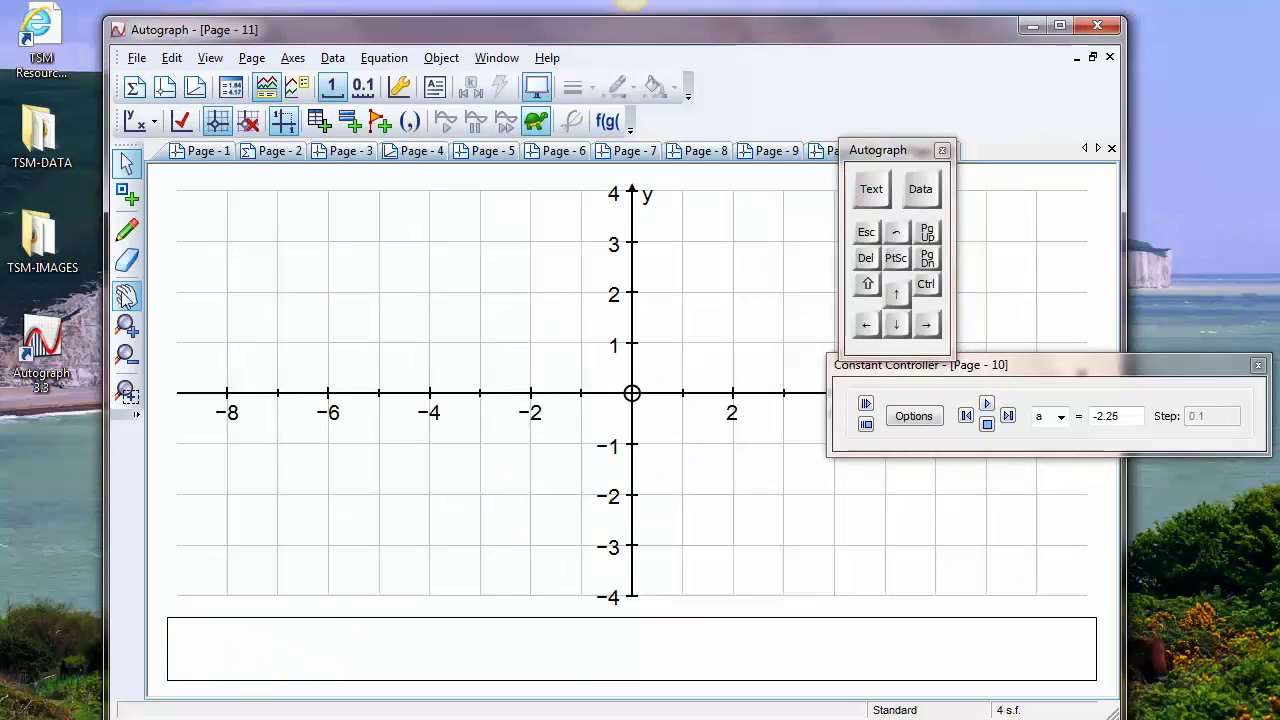
drag(669, 389, 321, 487)
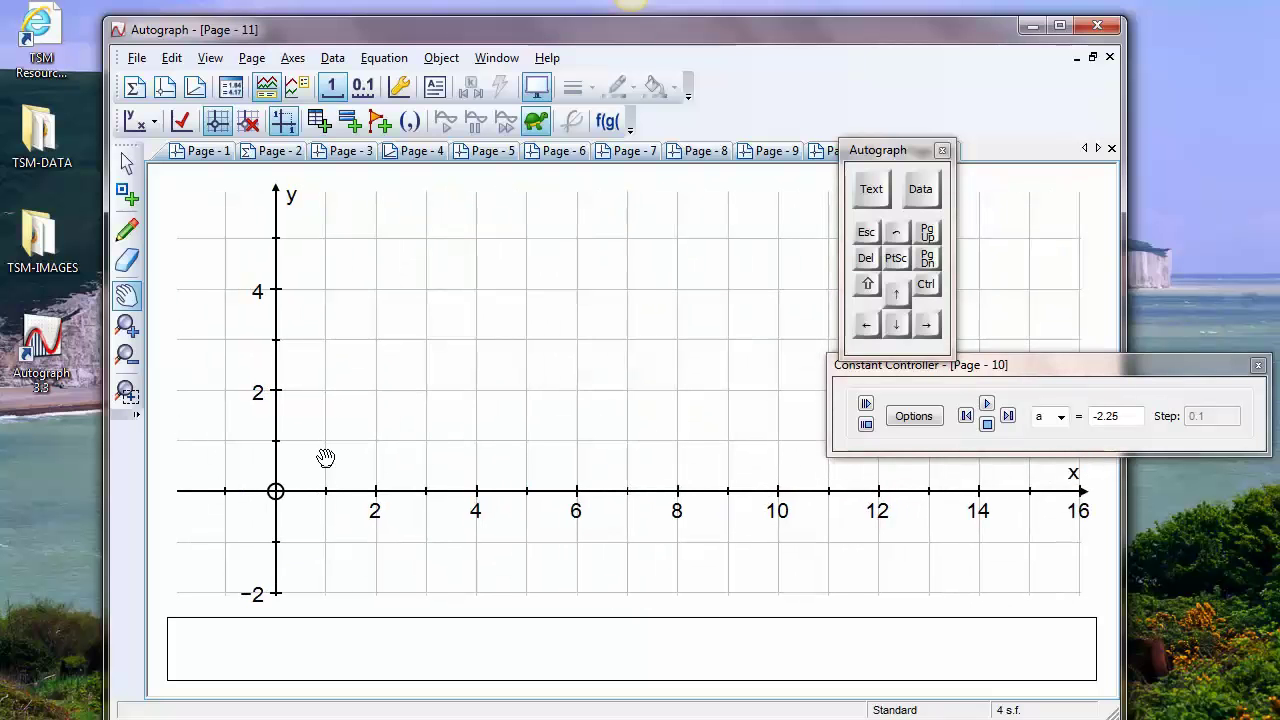
Sketch a freehand downward-opening parabola crossing the x-axis at 0 and 12 with its peak at about y = 4, and mark both intercepts
click(126, 230)
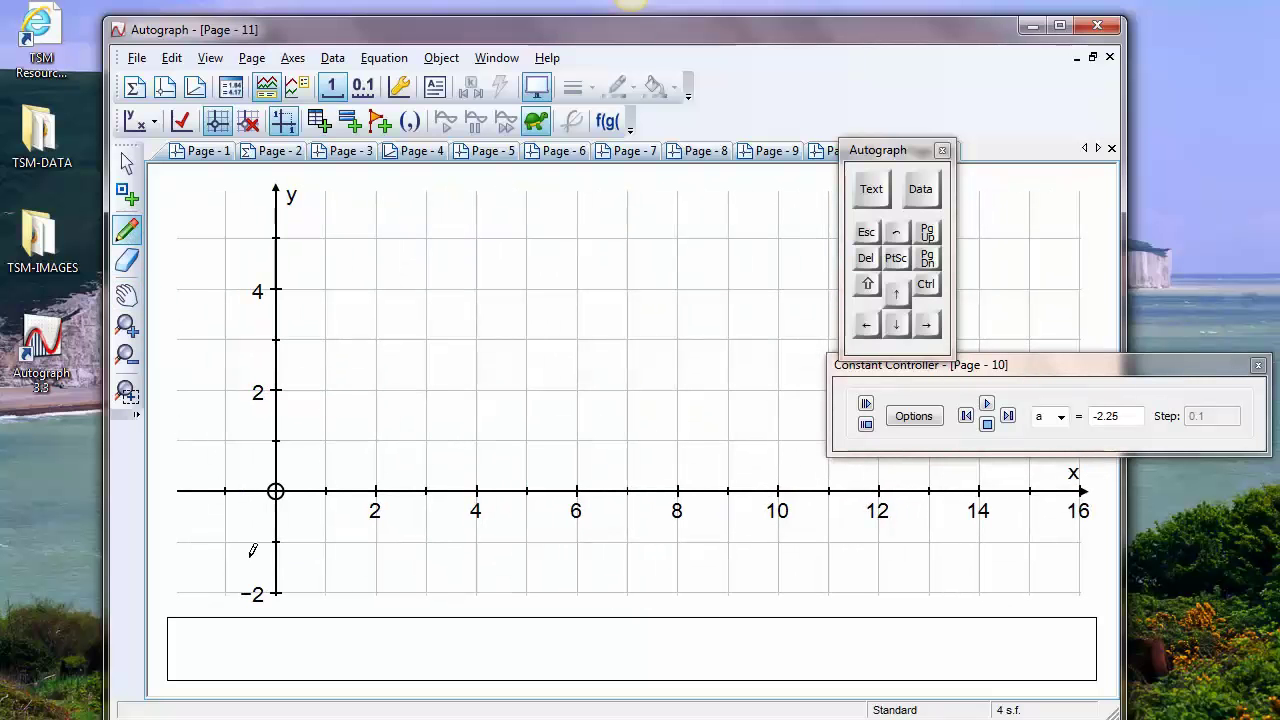
mouse_move(233, 570)
mouse_down()
mouse_move(273, 480)
mouse_move(339, 392)
mouse_move(444, 314)
mouse_move(528, 288)
mouse_up()
mouse_move(627, 293)
mouse_down()
mouse_move(741, 347)
mouse_move(832, 436)
mouse_move(912, 548)
mouse_up()
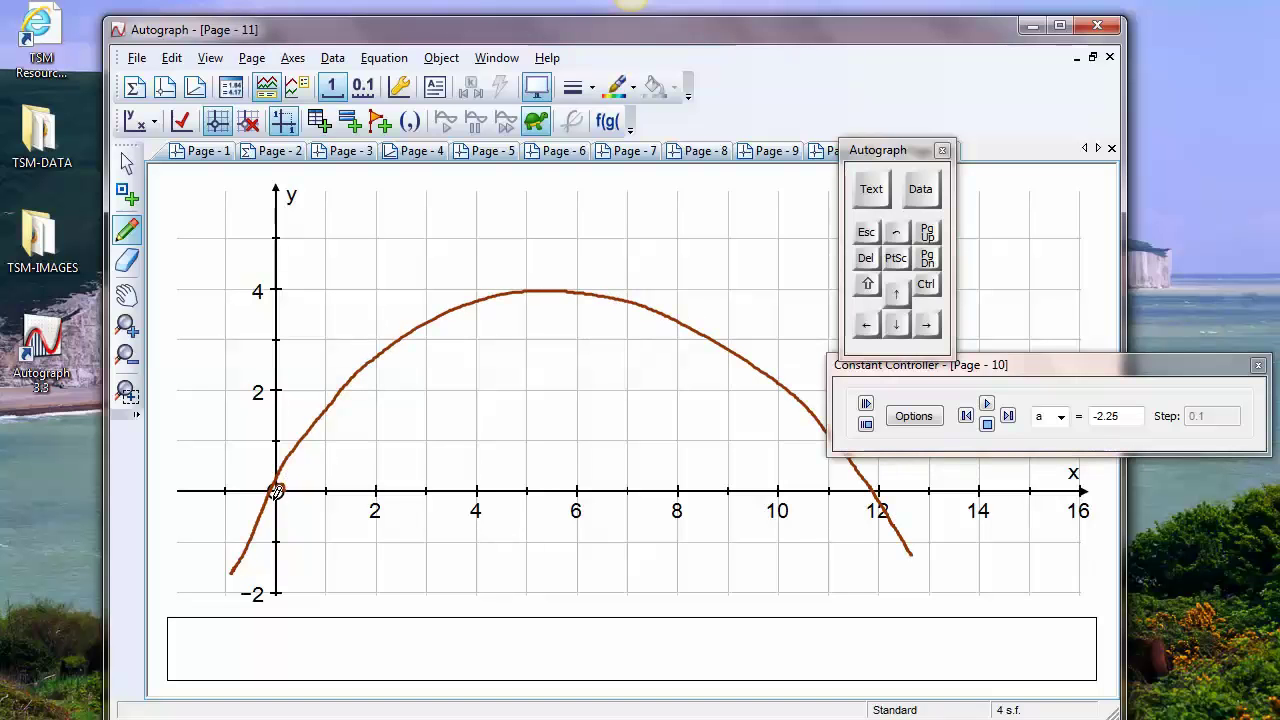
drag(276, 486, 276, 502)
mouse_move(880, 486)
mouse_down()
mouse_move(887, 497)
mouse_move(870, 494)
mouse_up()
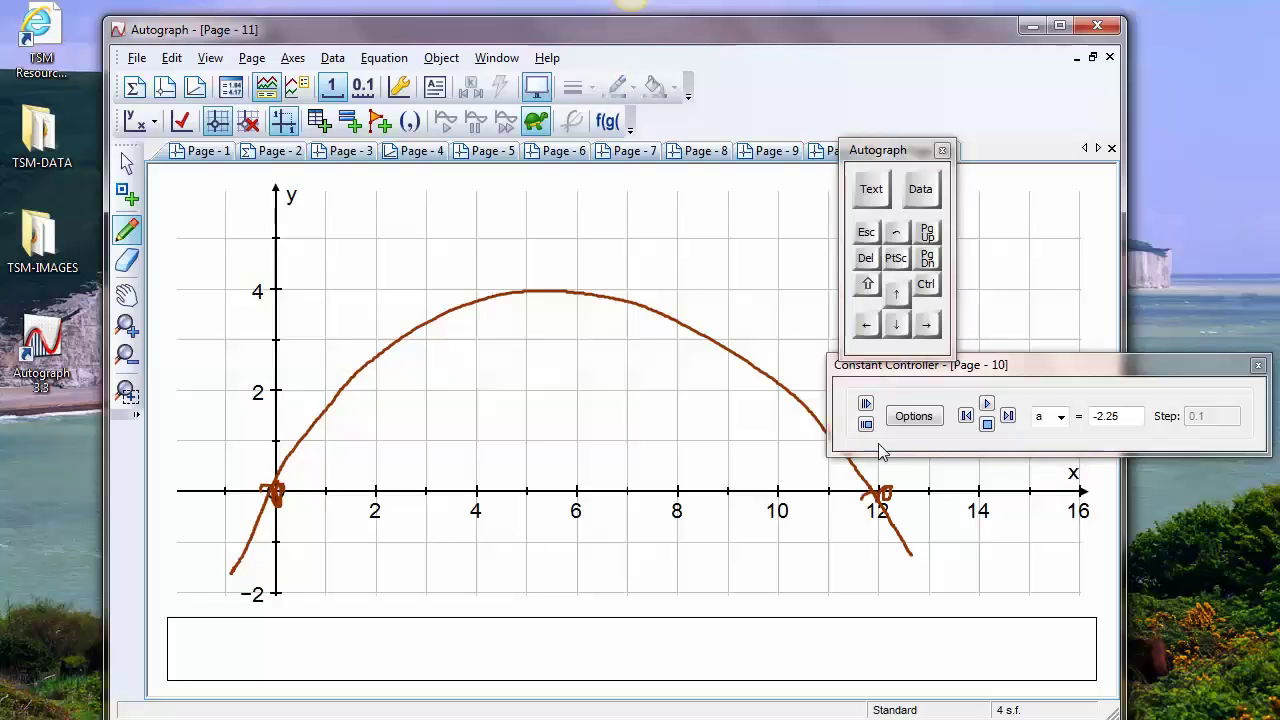
Move the Constant Controller and onscreen keyboard clear of the graph and handwrite y = x(12 − x) above the curve
drag(1012, 366, 1085, 389)
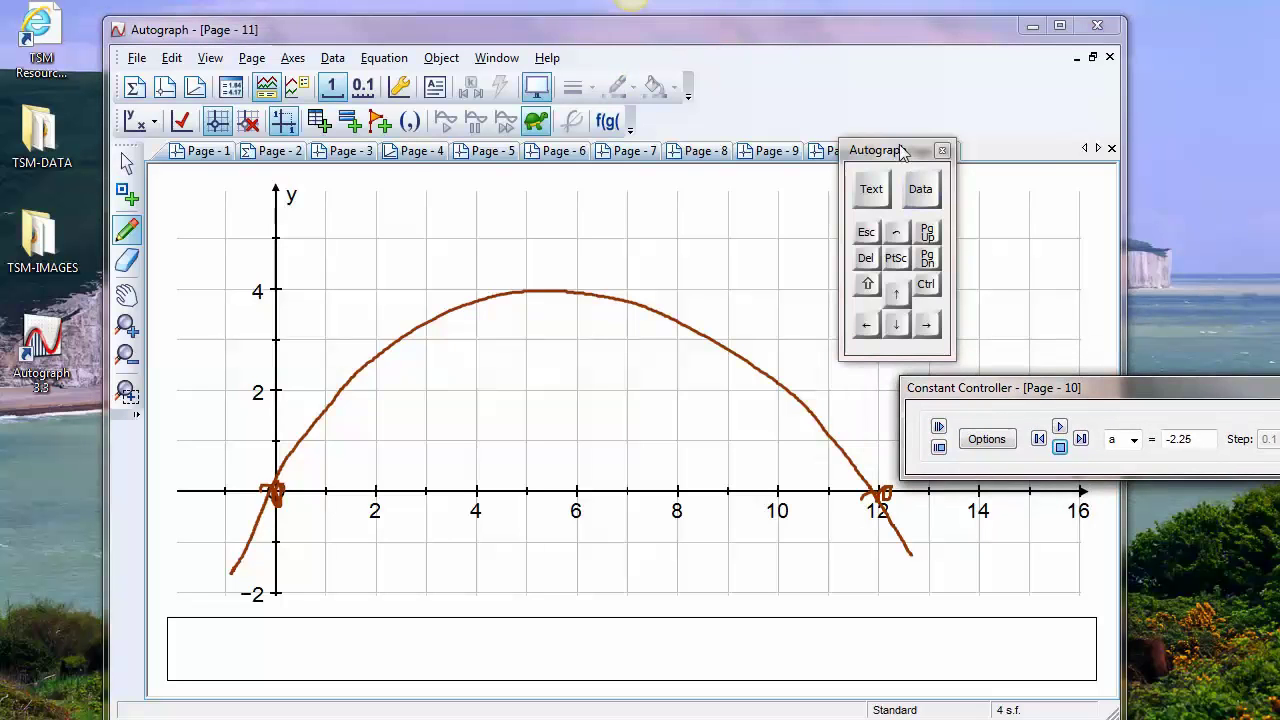
drag(900, 150, 1098, 96)
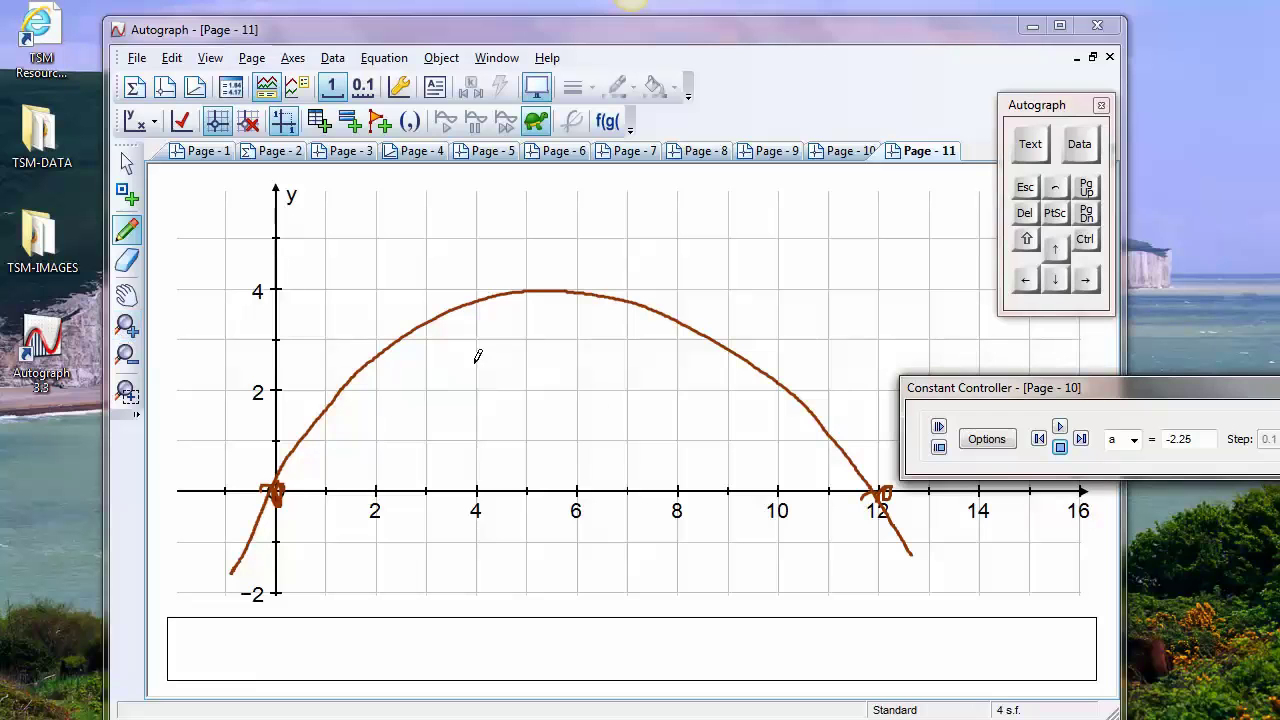
mouse_move(697, 242)
mouse_down()
mouse_move(716, 242)
mouse_move(686, 296)
mouse_up()
mouse_move(740, 248)
mouse_down()
mouse_move(780, 244)
mouse_move(798, 263)
mouse_move(832, 265)
mouse_up()
drag(858, 204, 851, 270)
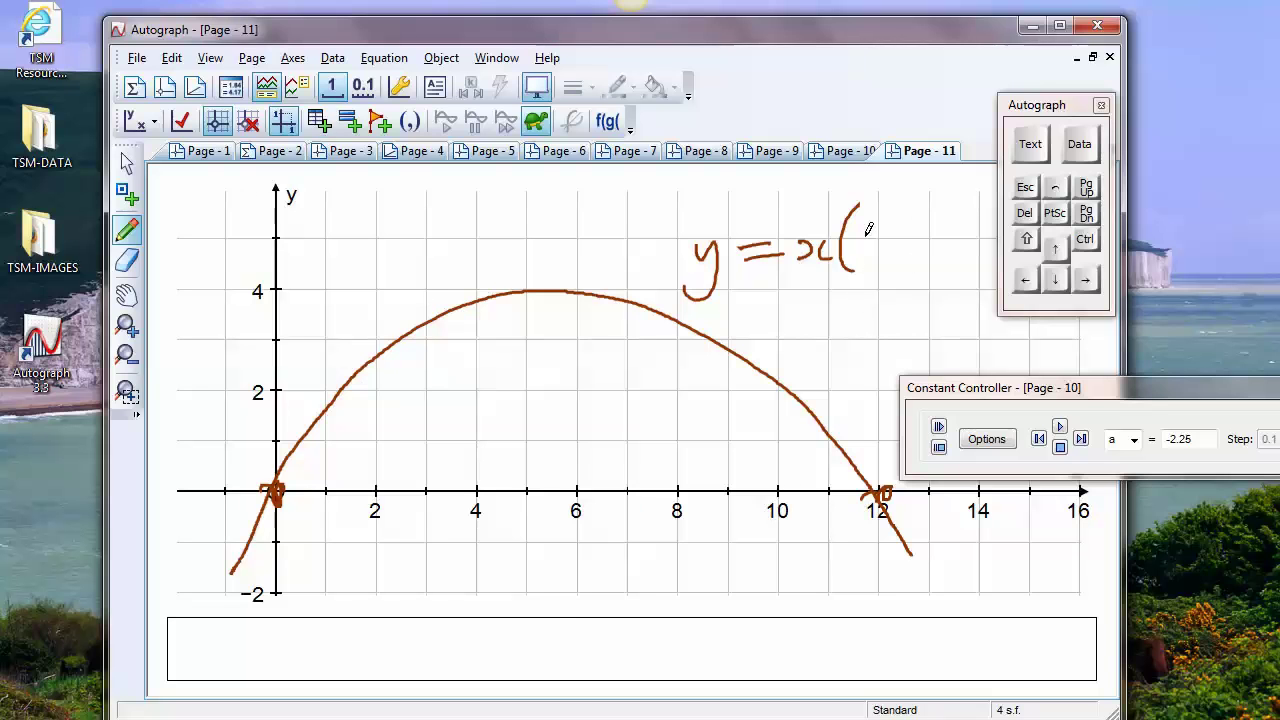
mouse_move(867, 236)
mouse_down()
mouse_move(866, 257)
mouse_move(906, 256)
mouse_move(957, 232)
mouse_move(975, 262)
mouse_up()
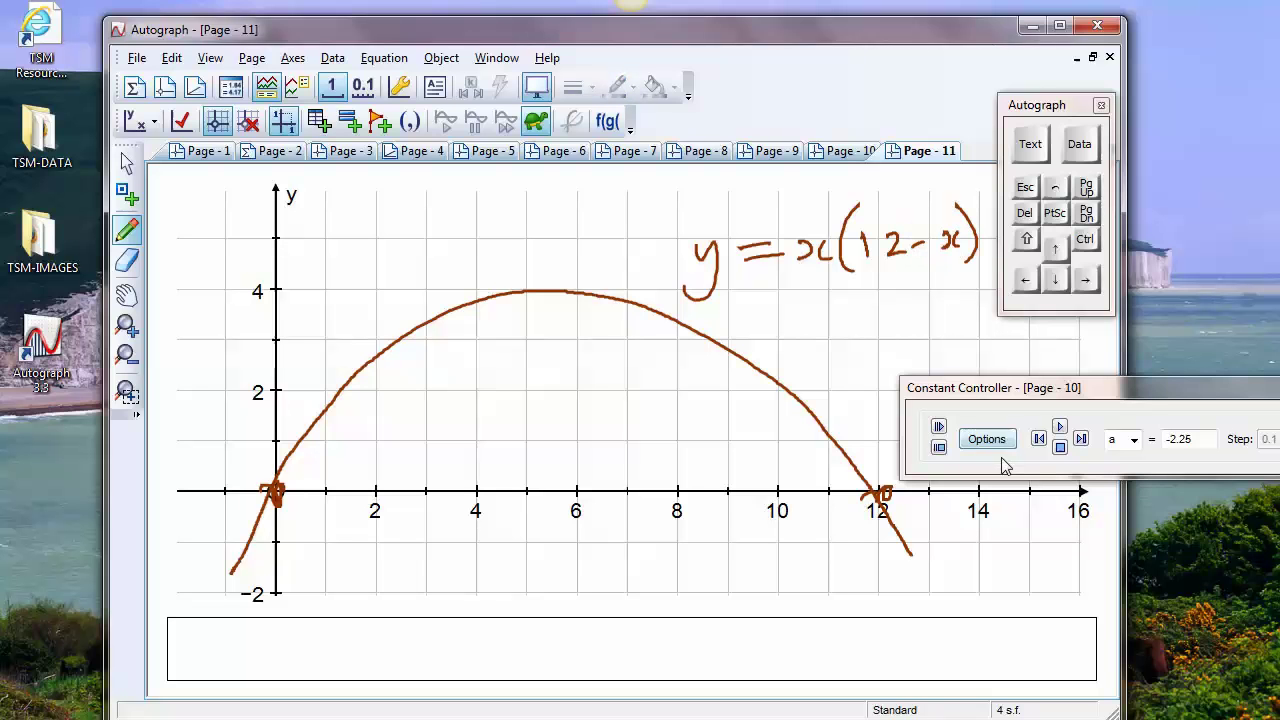
Add the equation y = x(12 − x) to the graph page and plot its curve with the freehand sketch left in place
click(1030, 143)
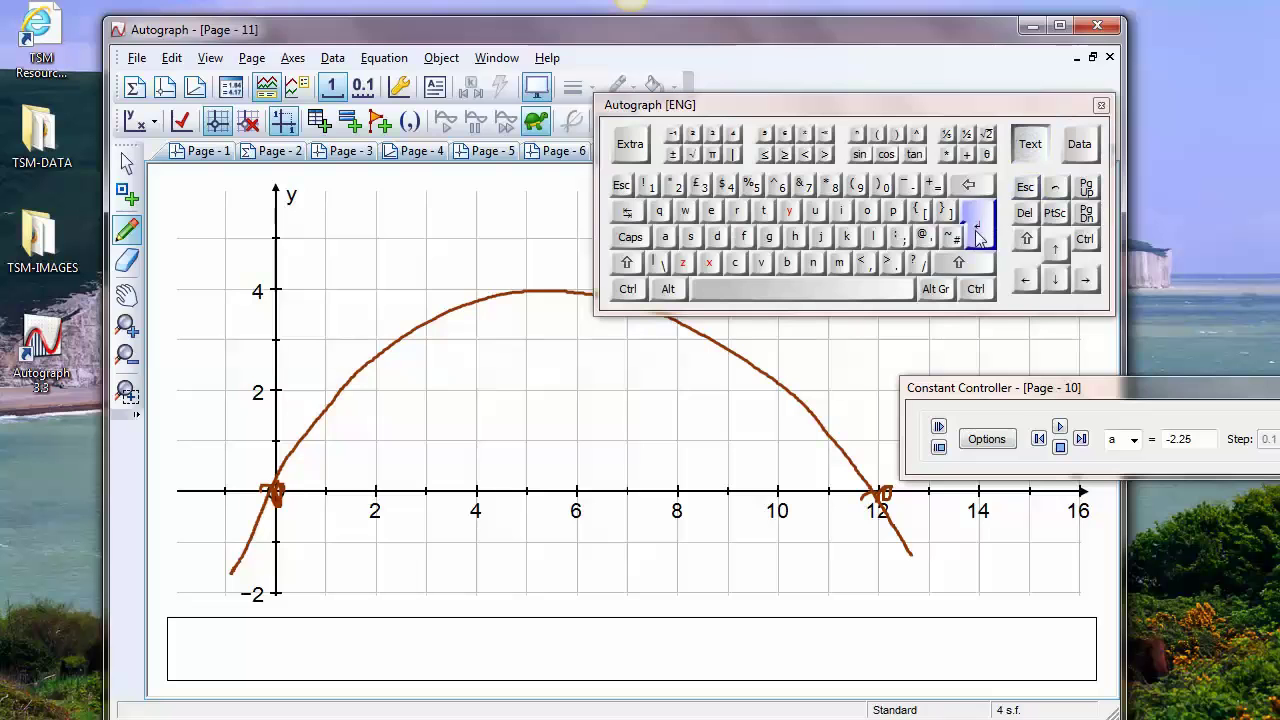
click(966, 230)
click(789, 211)
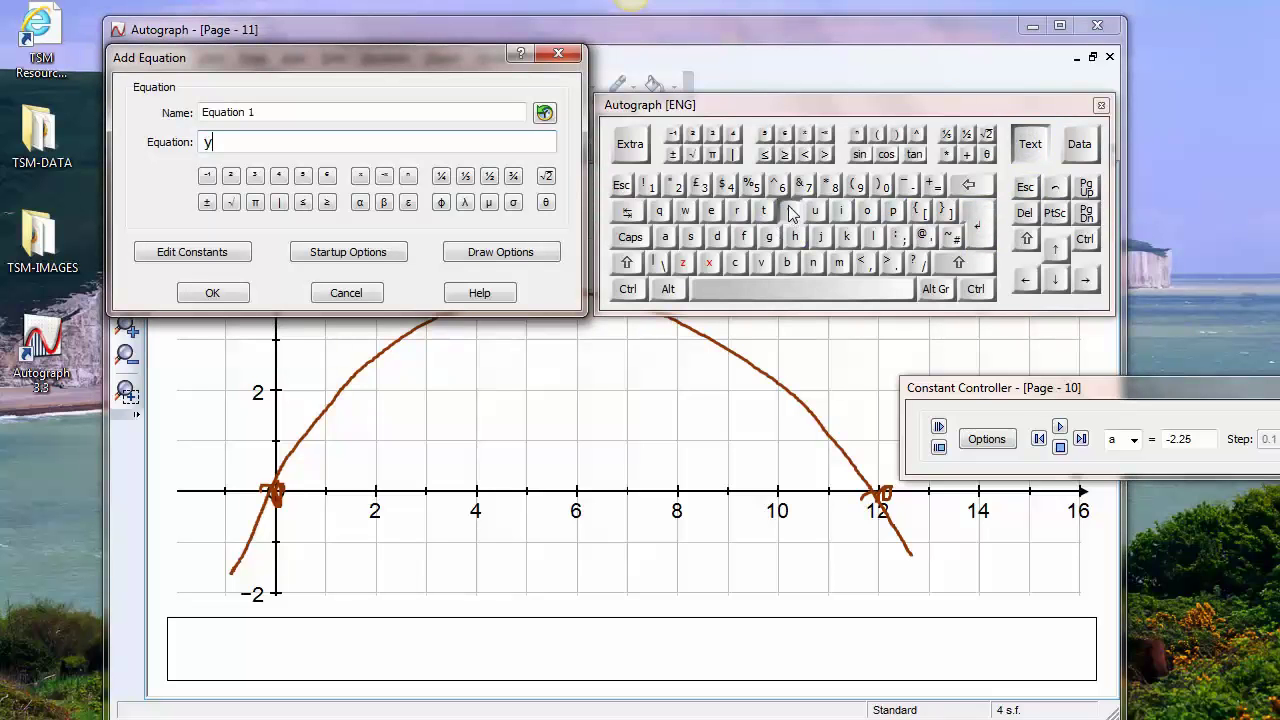
click(808, 286)
click(933, 182)
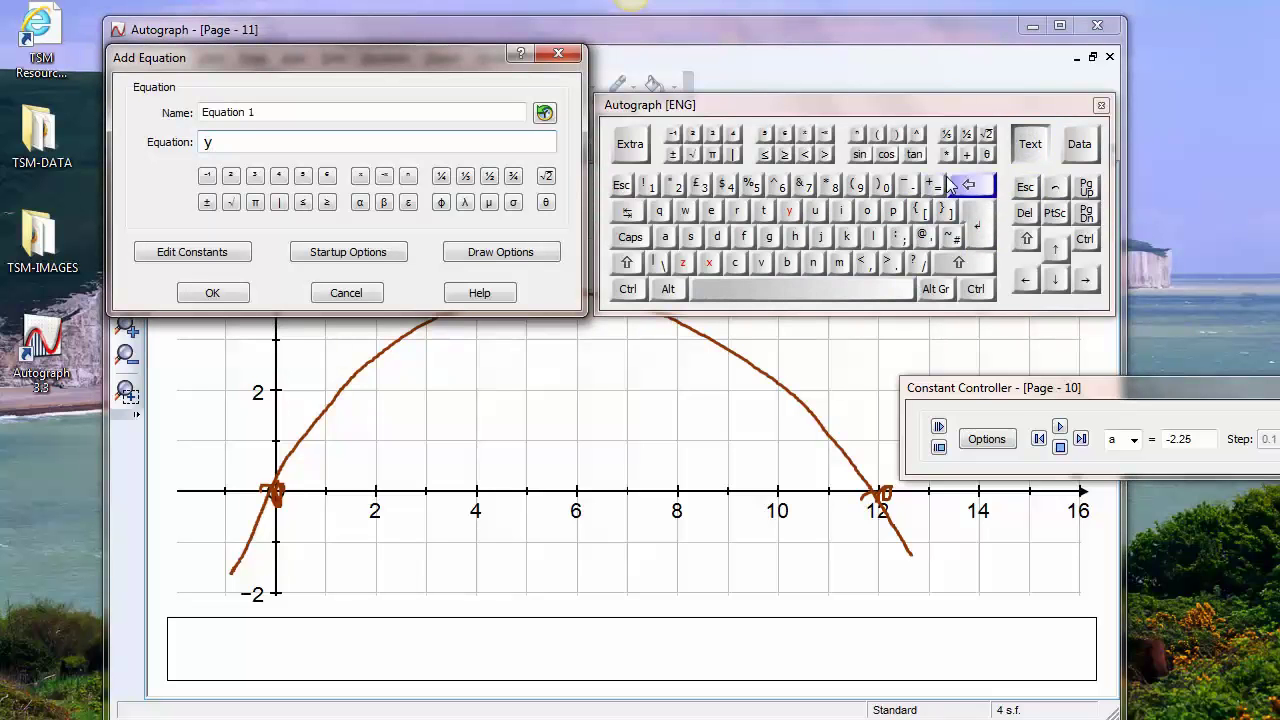
click(838, 286)
click(709, 262)
click(877, 134)
click(649, 185)
click(676, 185)
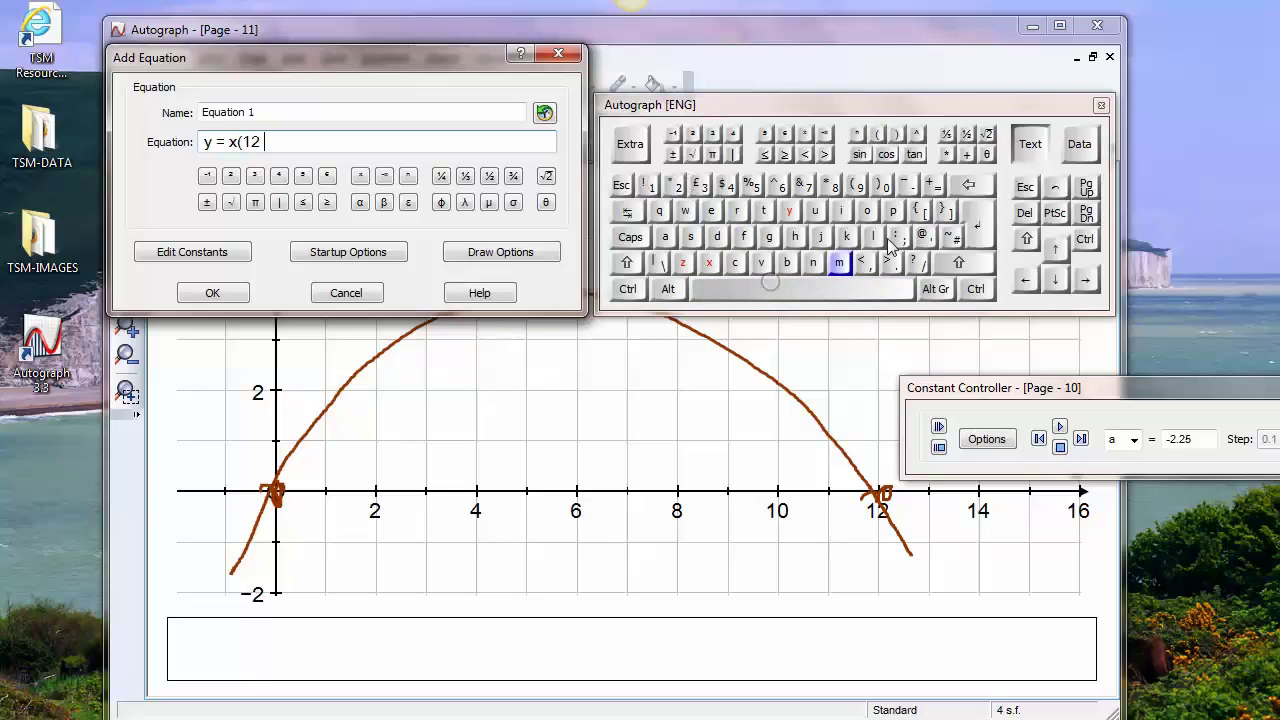
click(908, 186)
click(709, 263)
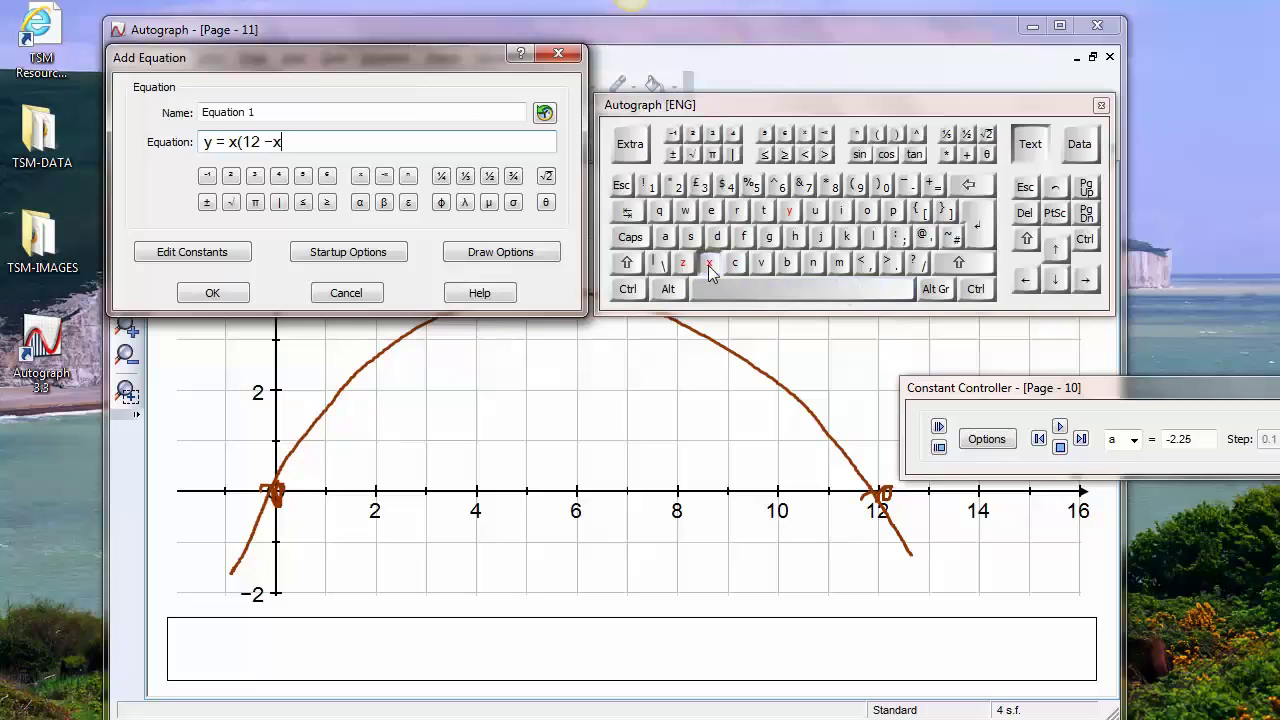
click(896, 134)
click(1030, 143)
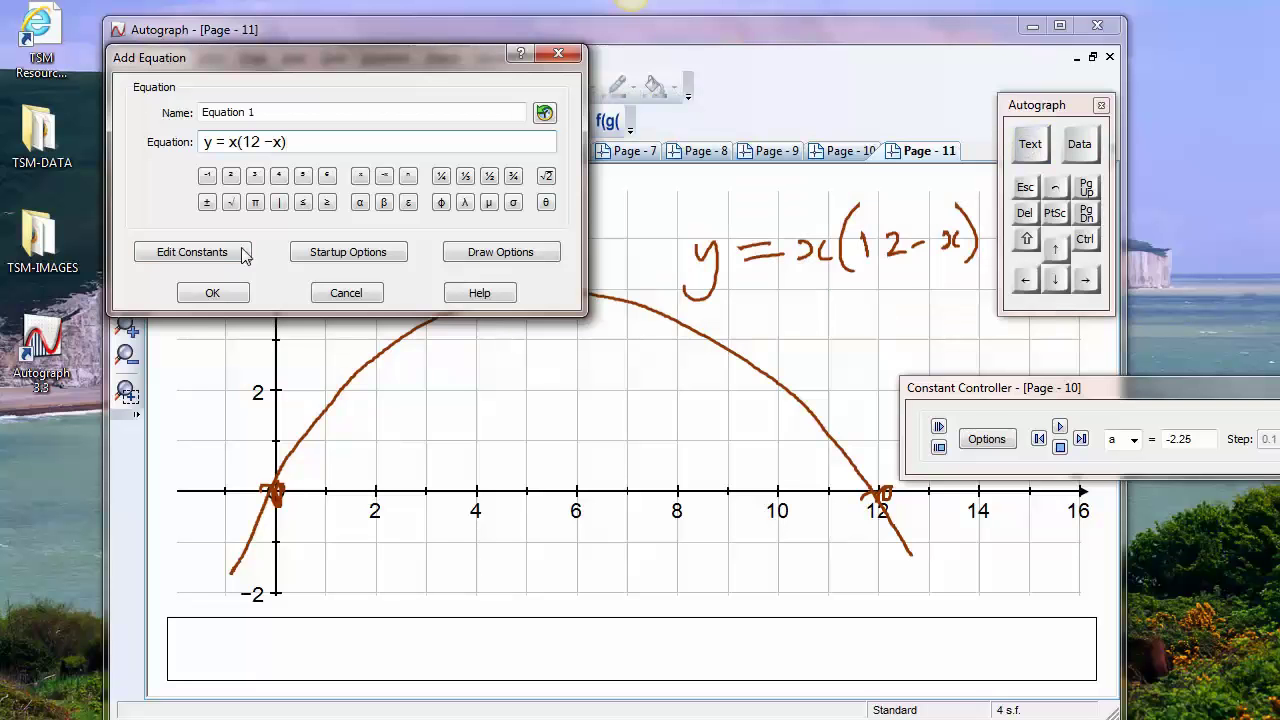
click(213, 293)
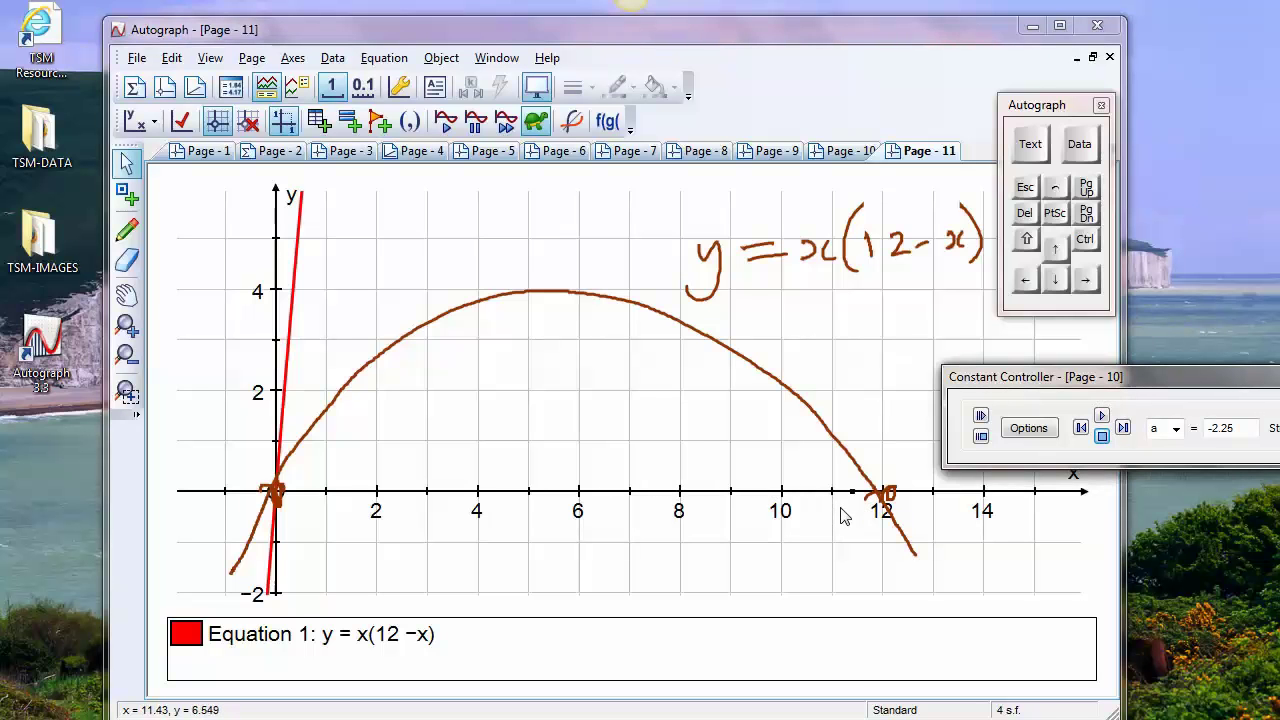
click(842, 515)
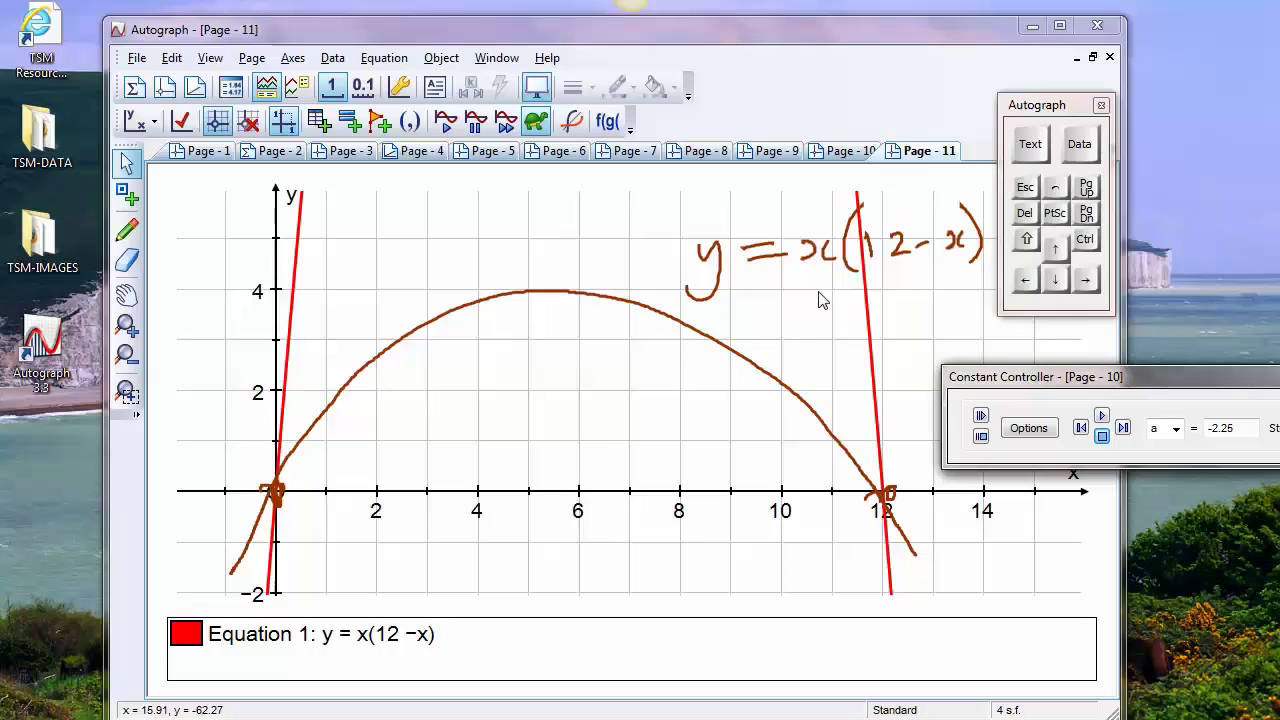
Edit Equation 1 to insert the constant a before x, making it y = ax(12 − x)
double_click(376, 640)
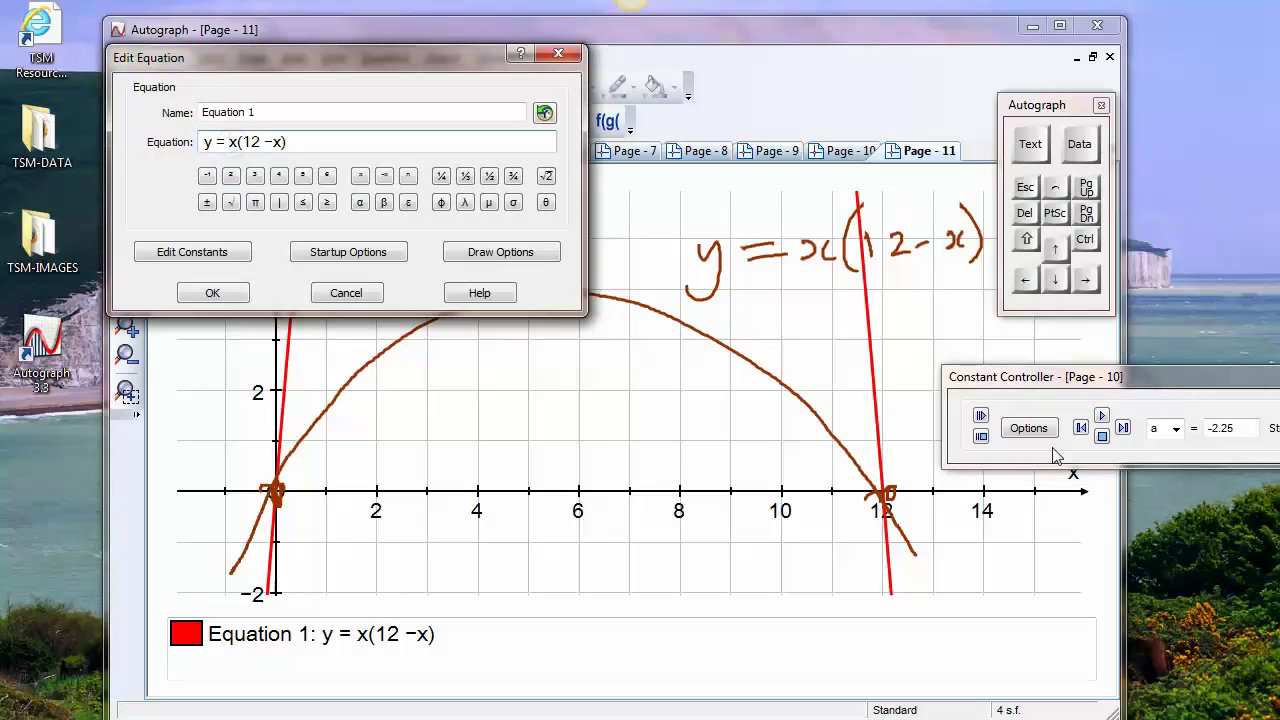
click(1030, 145)
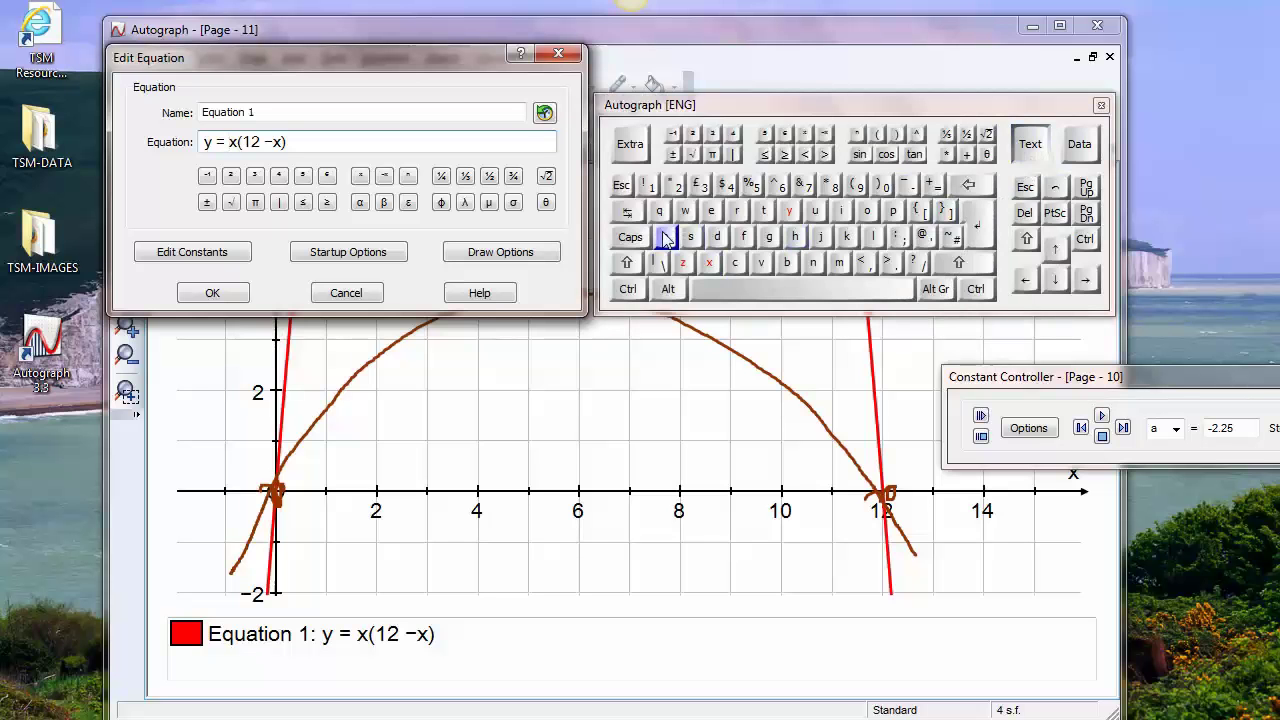
text(a)
click(1023, 160)
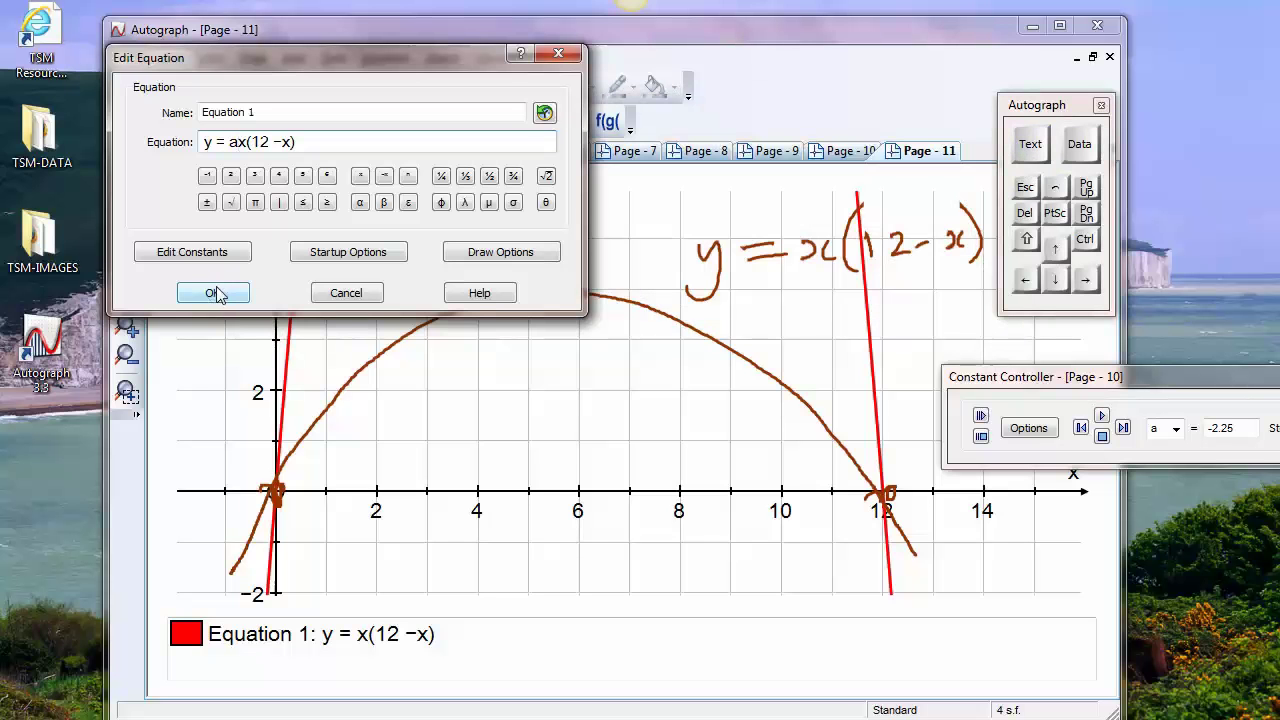